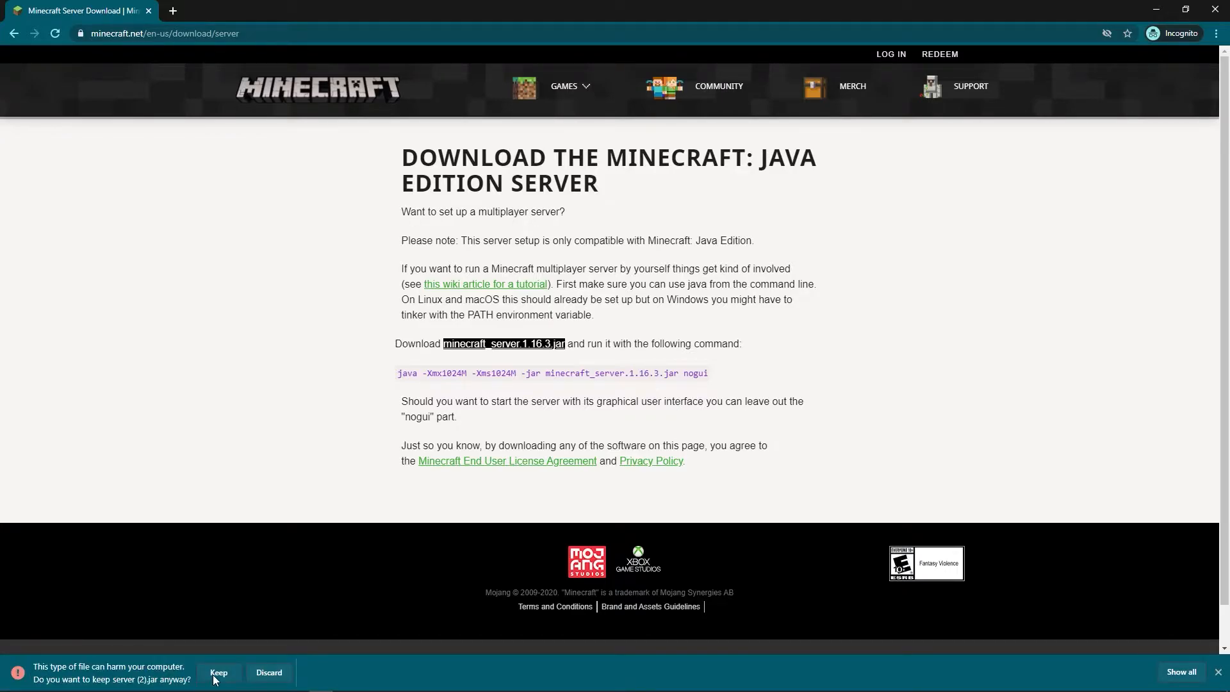
Keep the downloaded server (2).jar file and copy the java launch command shown on the download page.
click(217, 673)
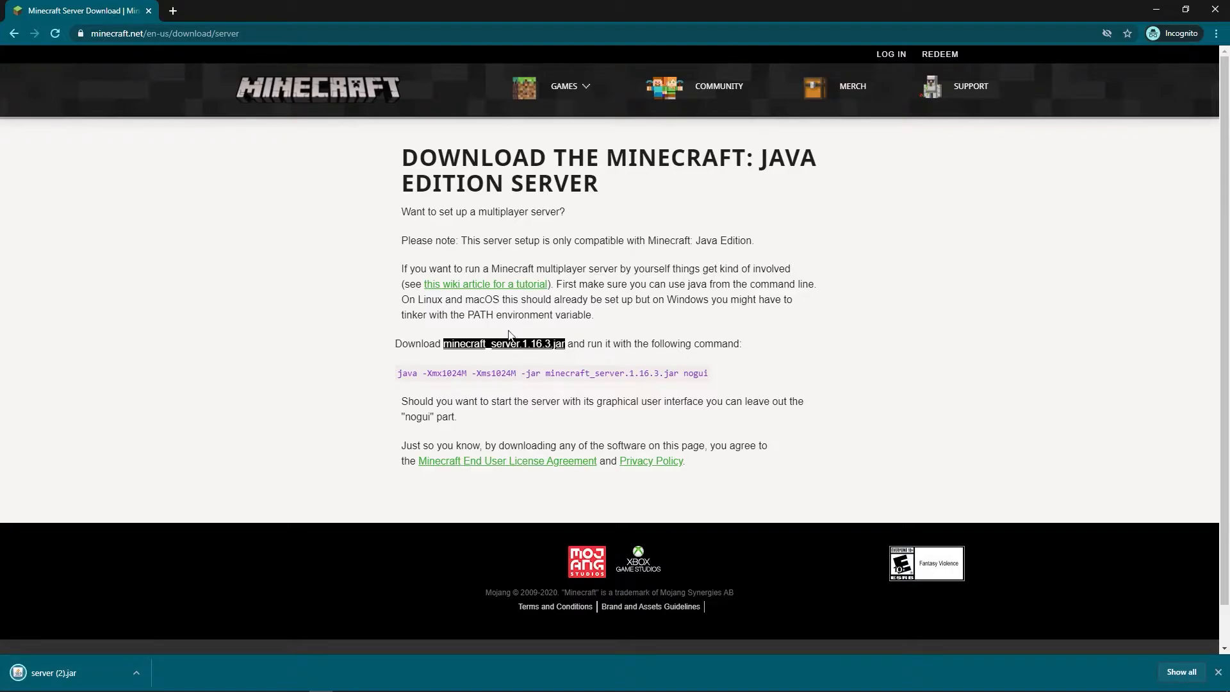
click(404, 320)
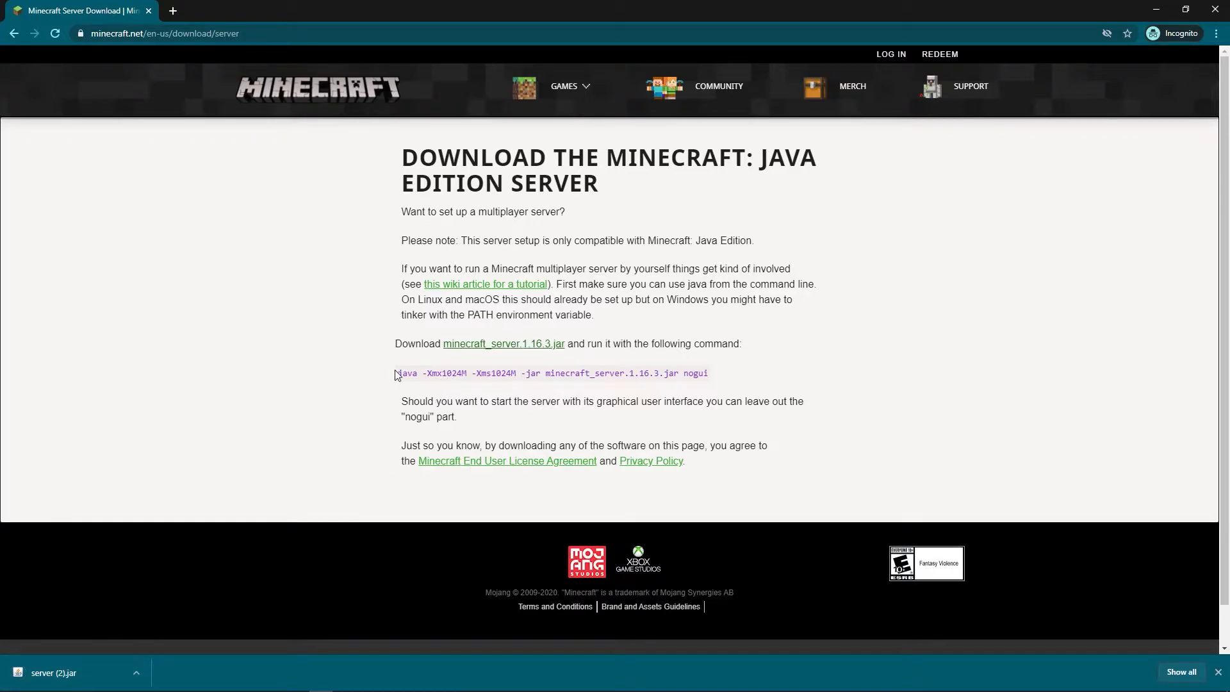
drag(400, 374, 706, 374)
double_click(706, 373)
drag(399, 372, 723, 380)
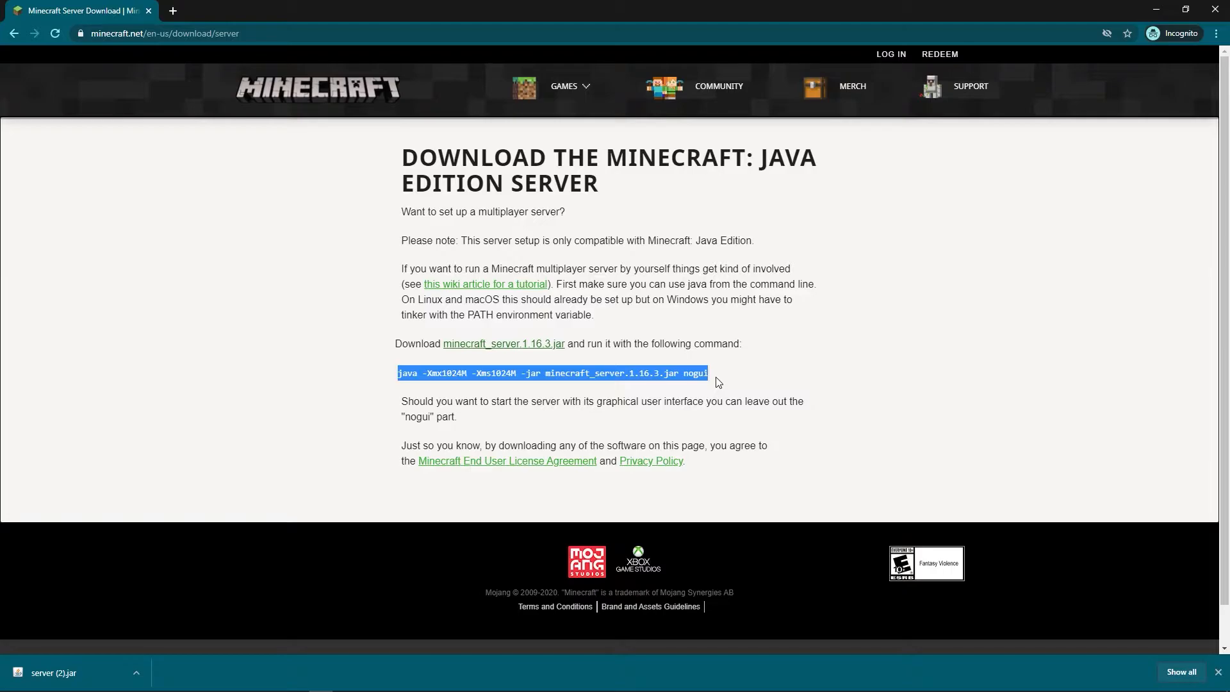
Fit the browser to half the screen, put server (2).jar into the desktop's MC SERVER folder, and minimize the browser.
drag(652, 5, 627, 479)
drag(545, 366, 946, 218)
drag(832, 474, 2, 321)
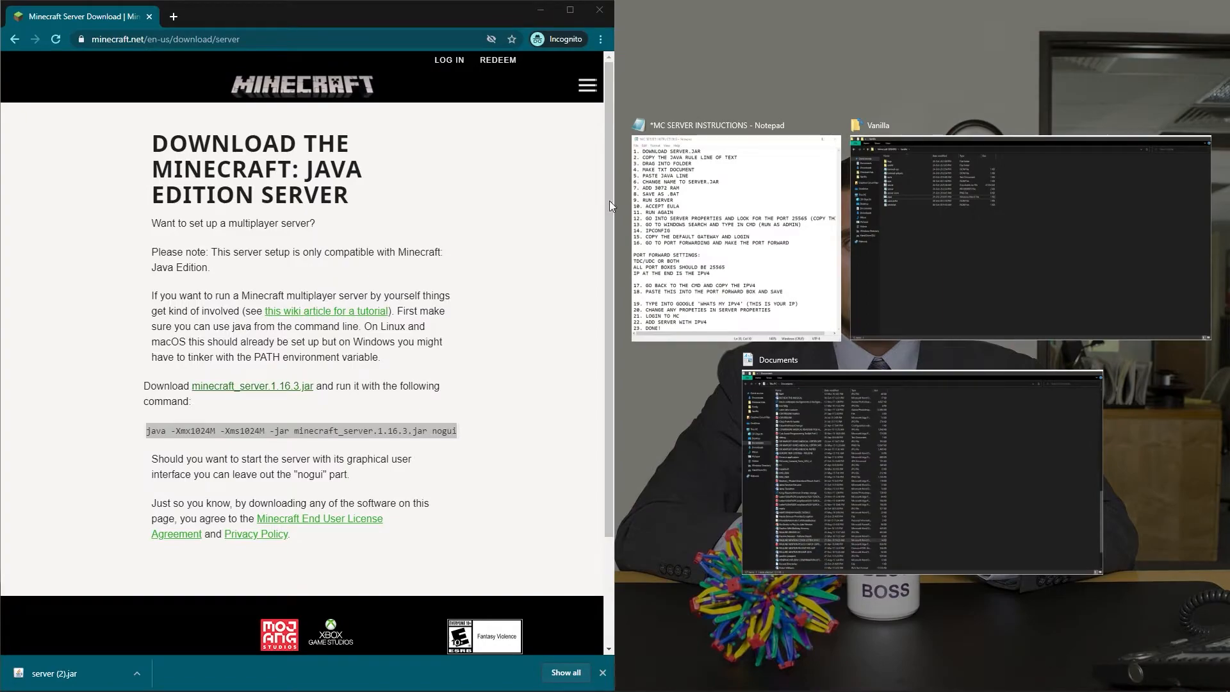
click(926, 80)
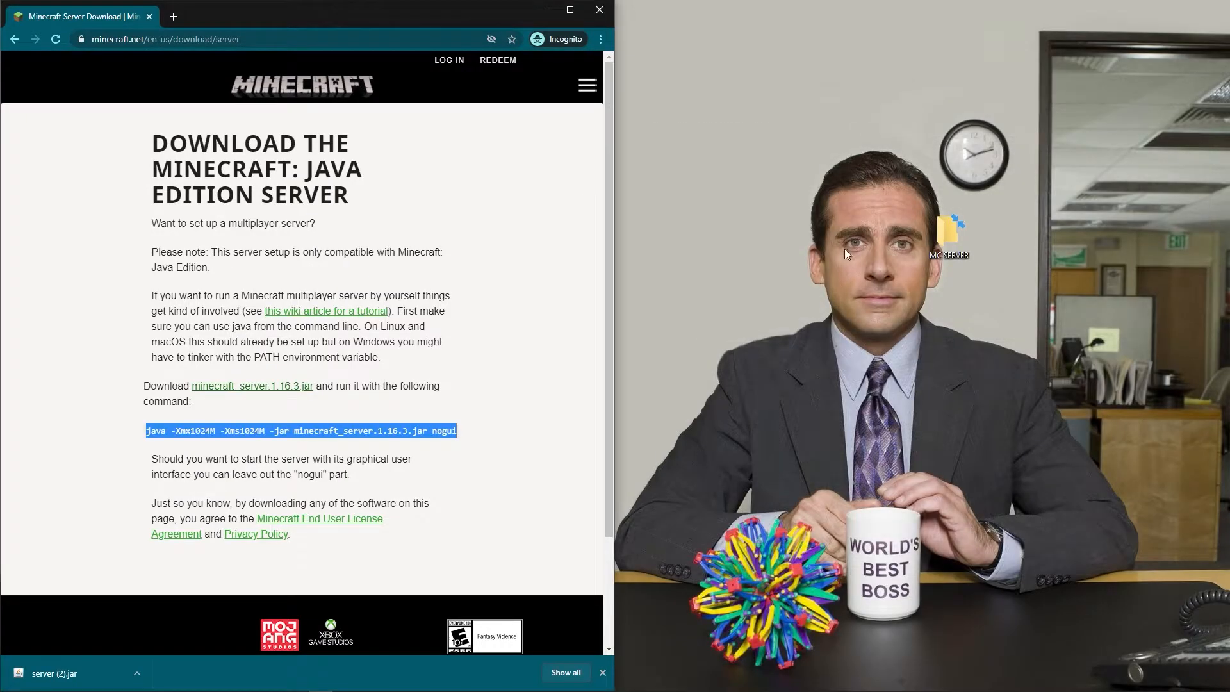
drag(41, 676, 939, 229)
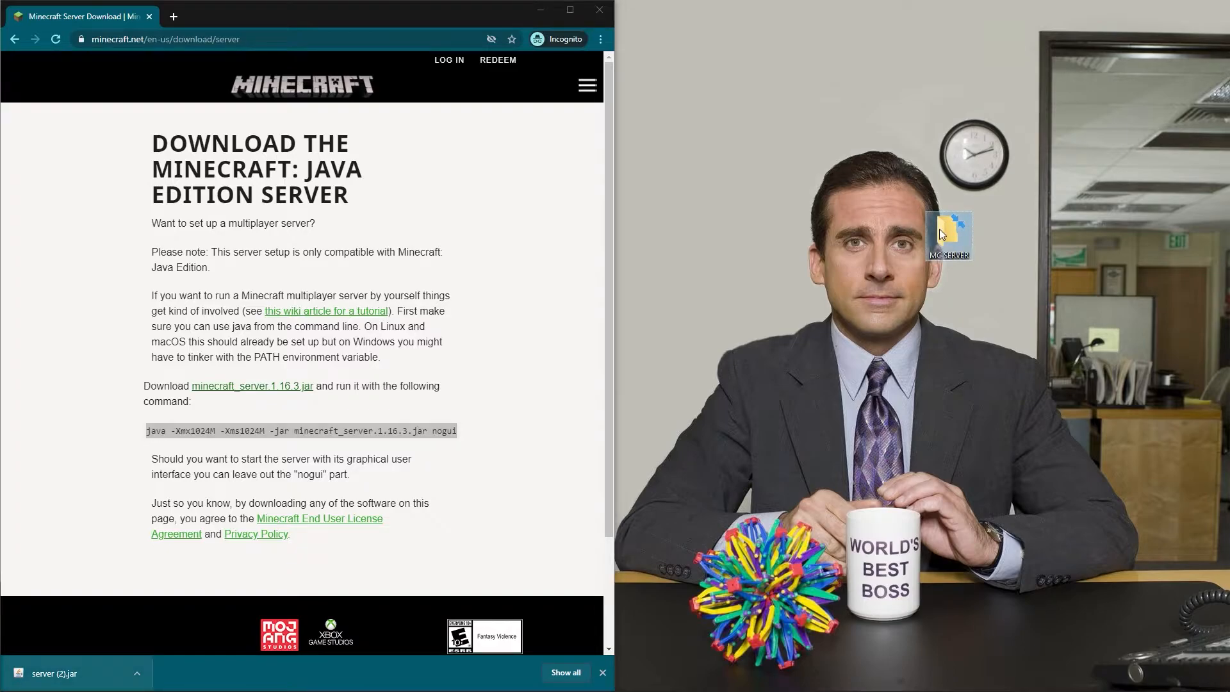
click(538, 14)
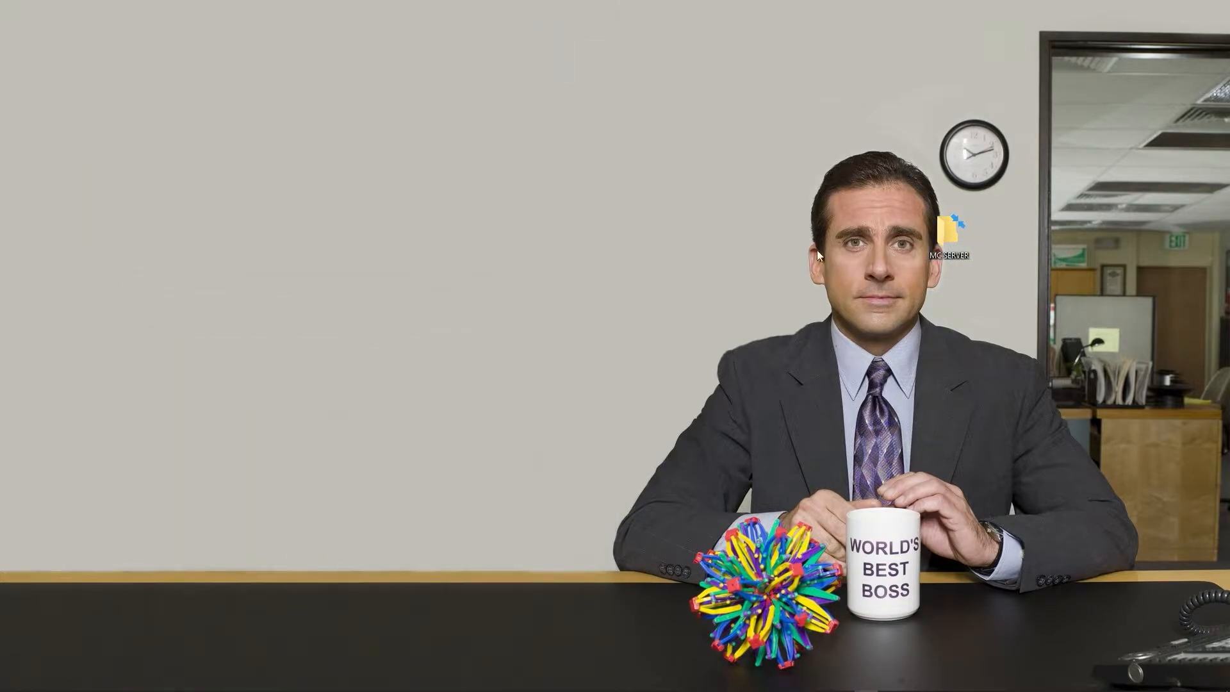
Open the MC SERVER folder in a smaller window and rename the jar file as server.
double_click(947, 240)
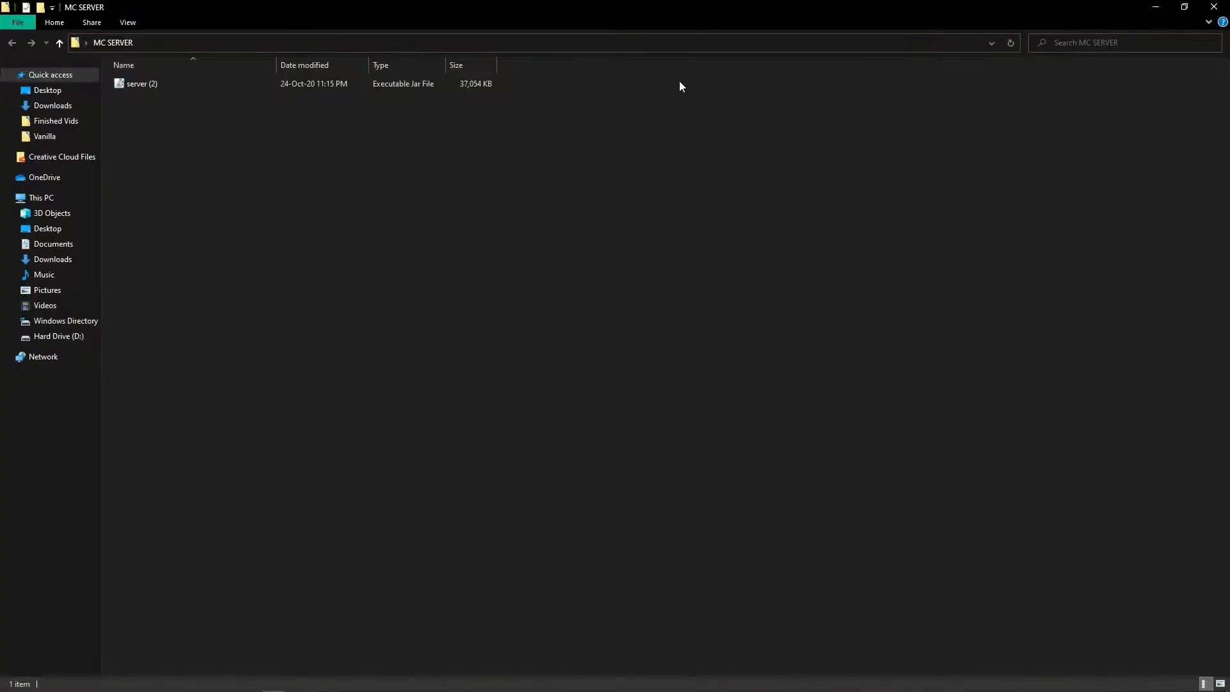
double_click(424, 16)
click(314, 129)
click(313, 132)
click(325, 128)
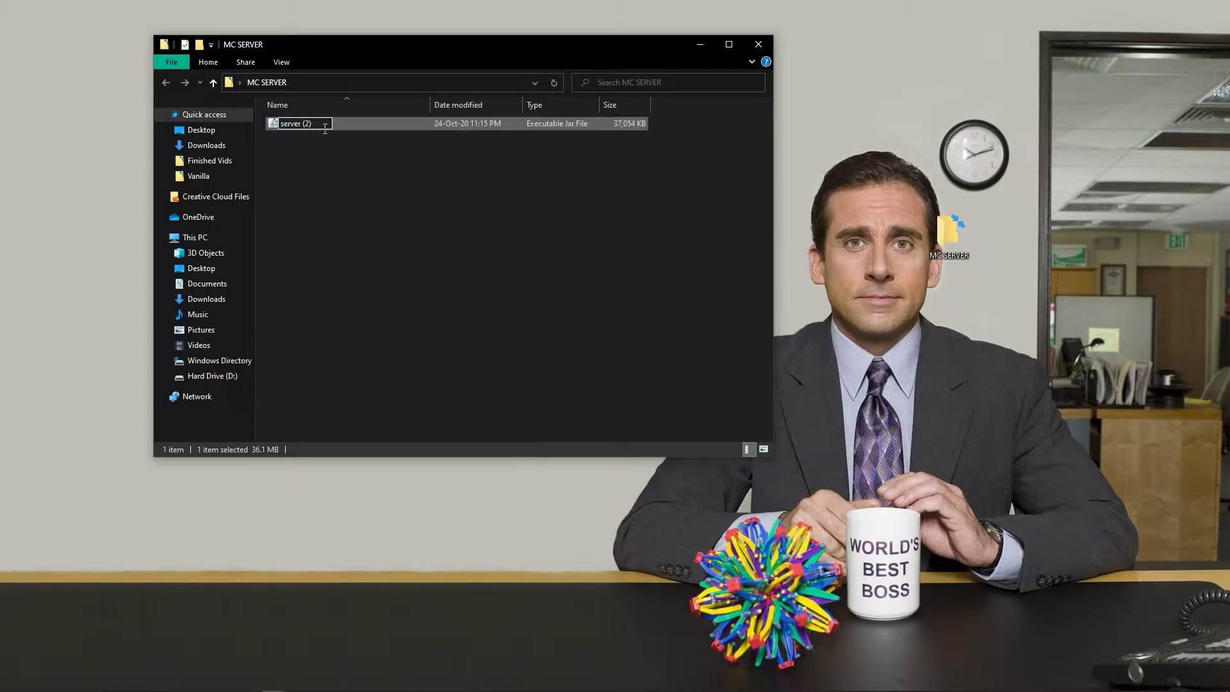
key(BackSpace)
key(BackSpace)
key(BackSpace)
key(BackSpace)
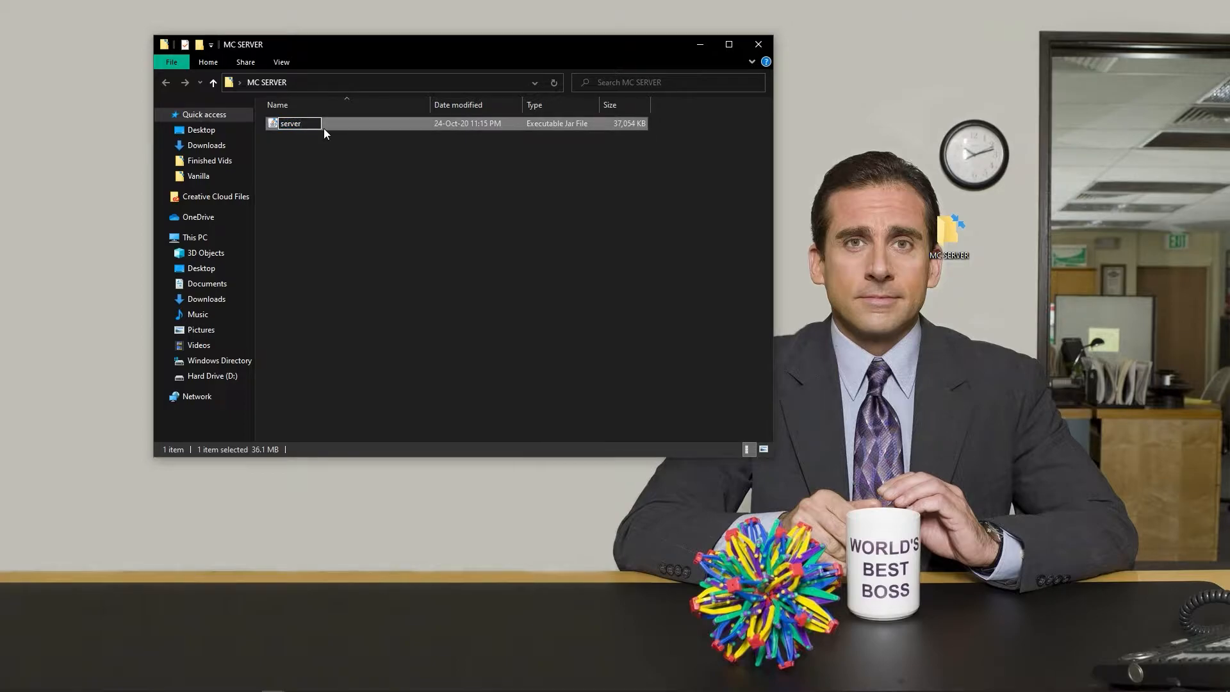
key(Return)
click(343, 185)
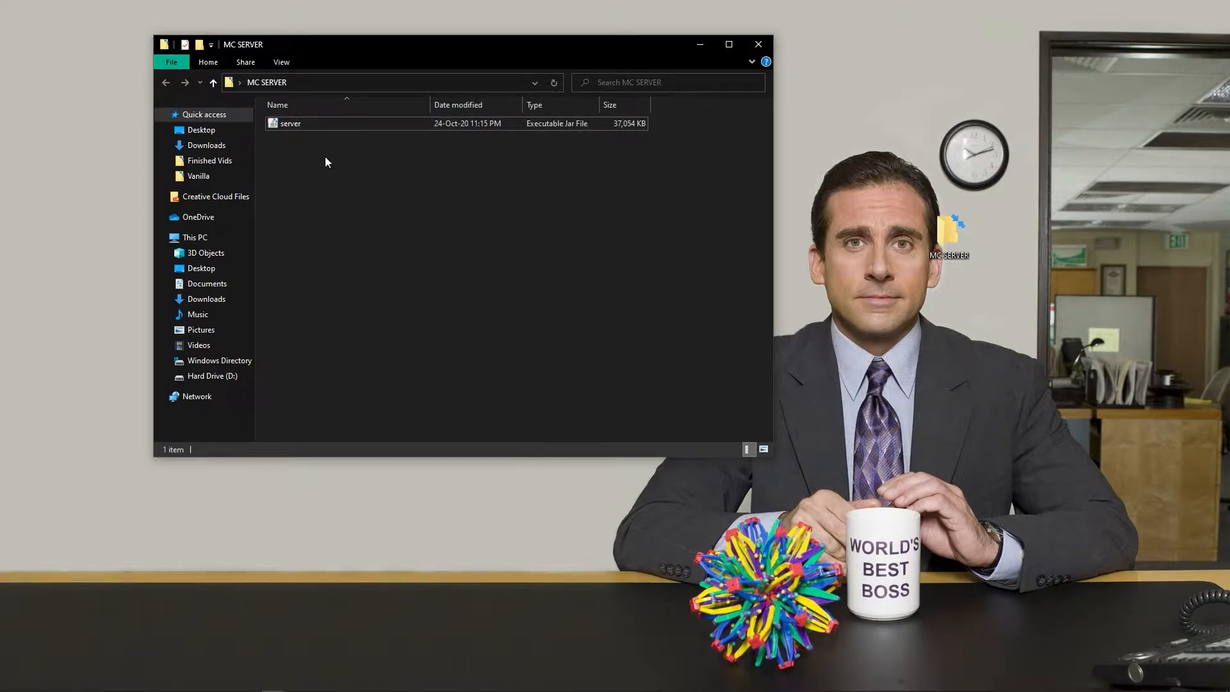
Create a new text document named start in the MC SERVER folder.
right_click(370, 187)
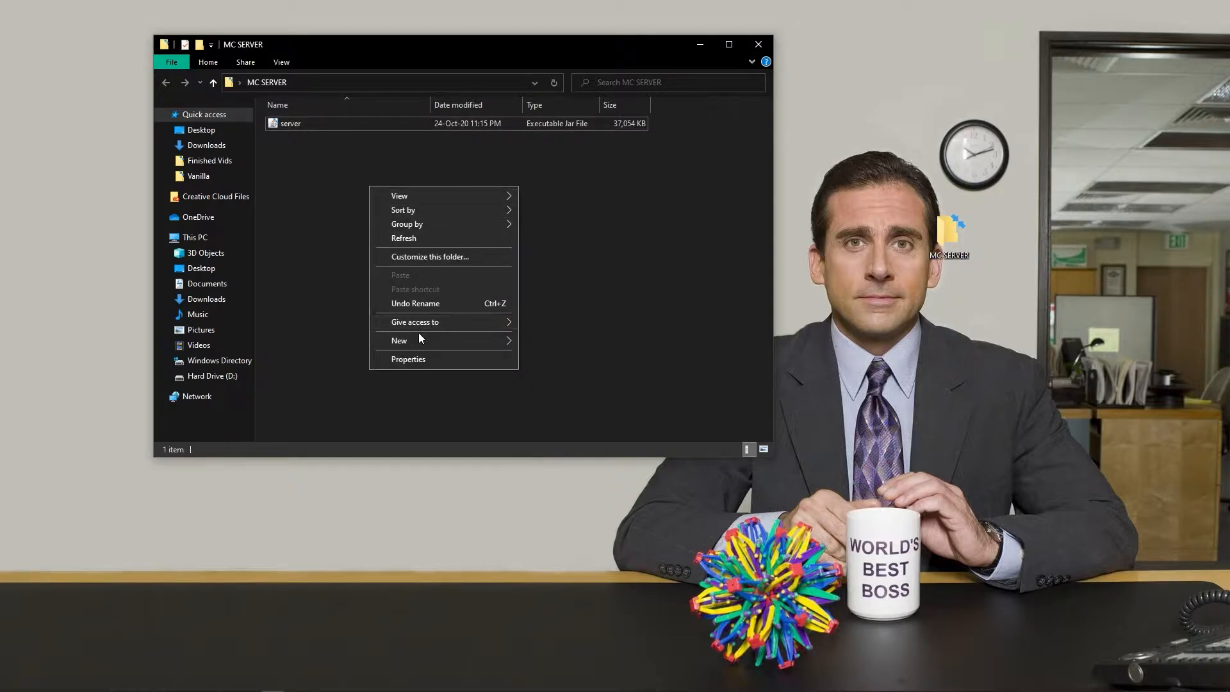
mouse_move(417, 341)
right_click(591, 241)
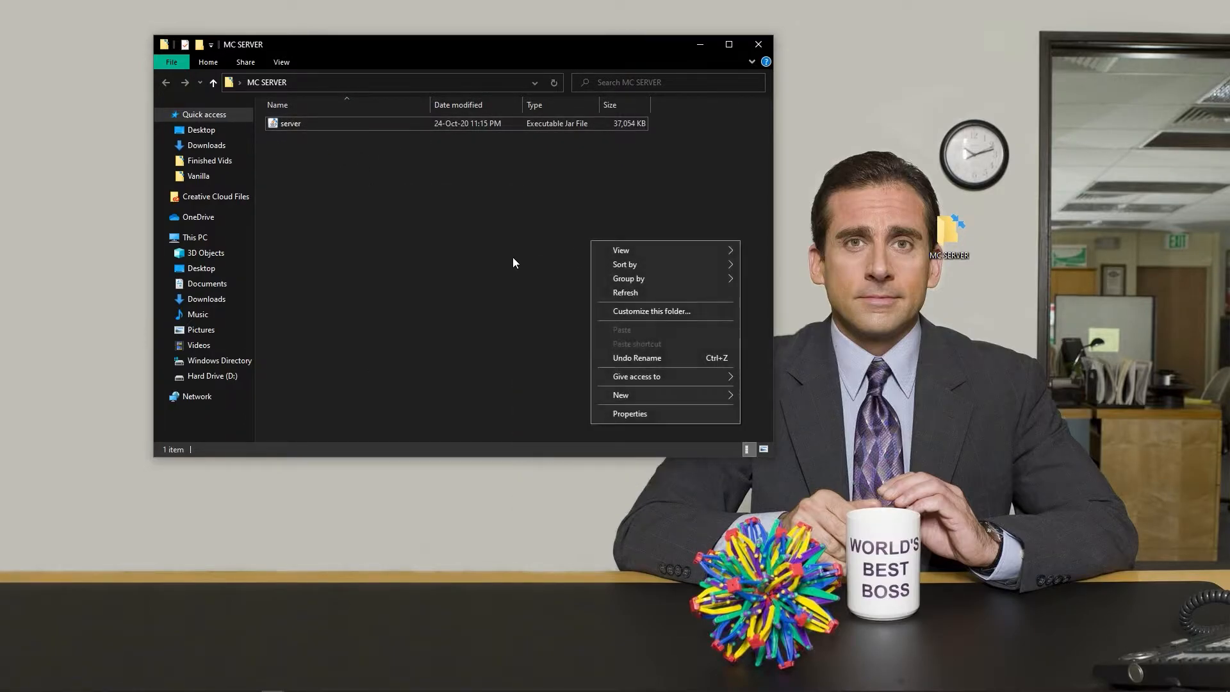
mouse_move(619, 395)
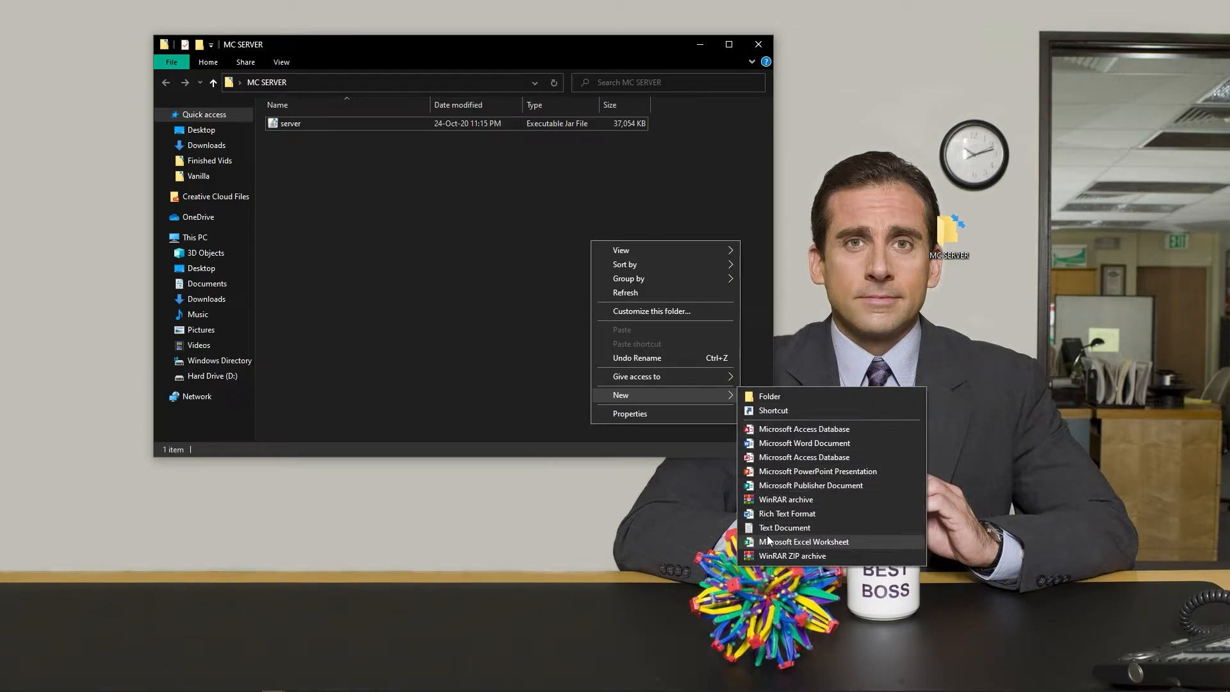
click(784, 528)
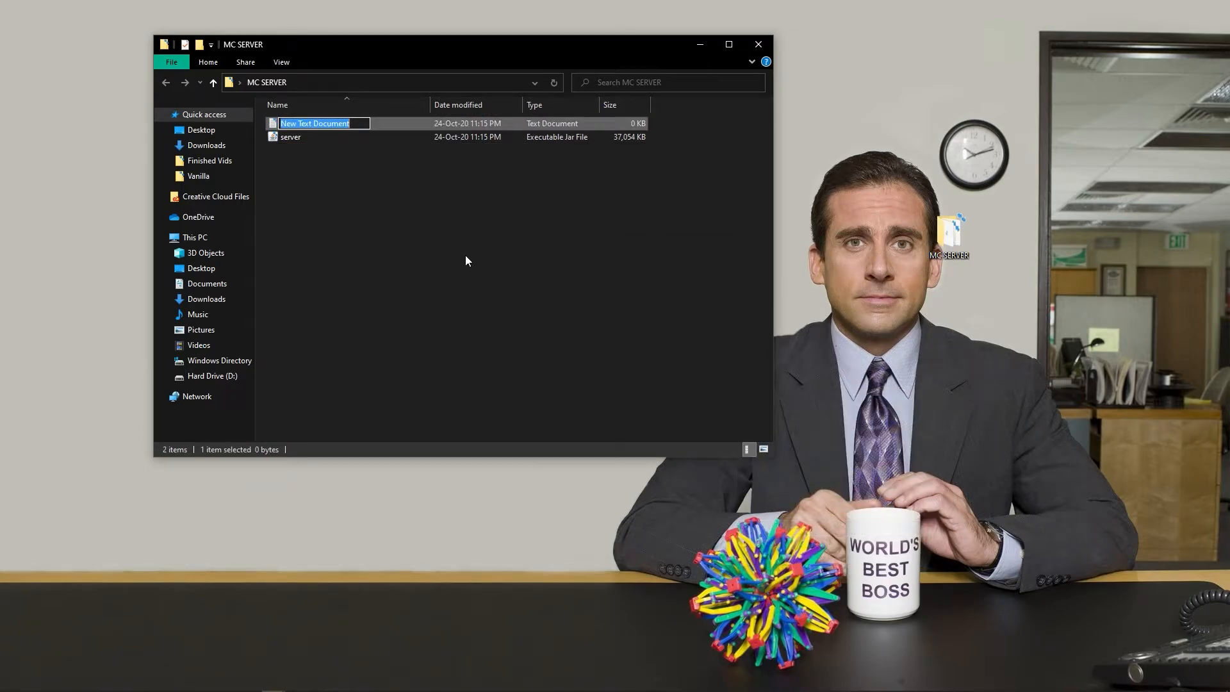
text(start)
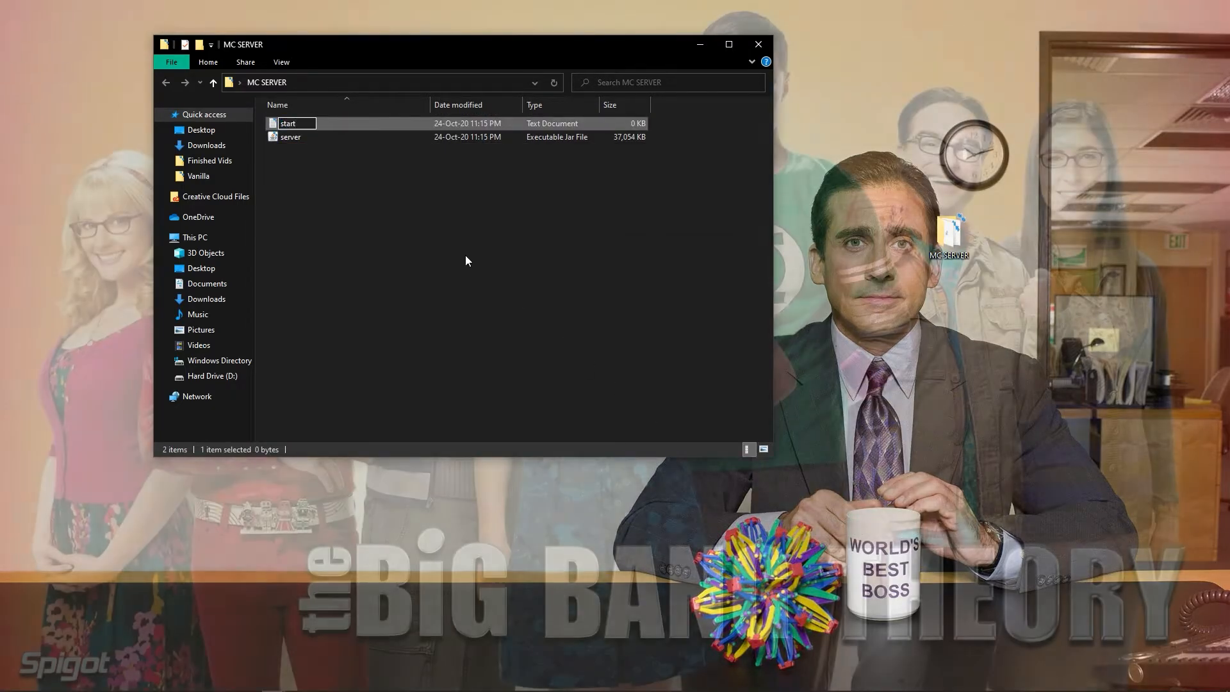
key(Return)
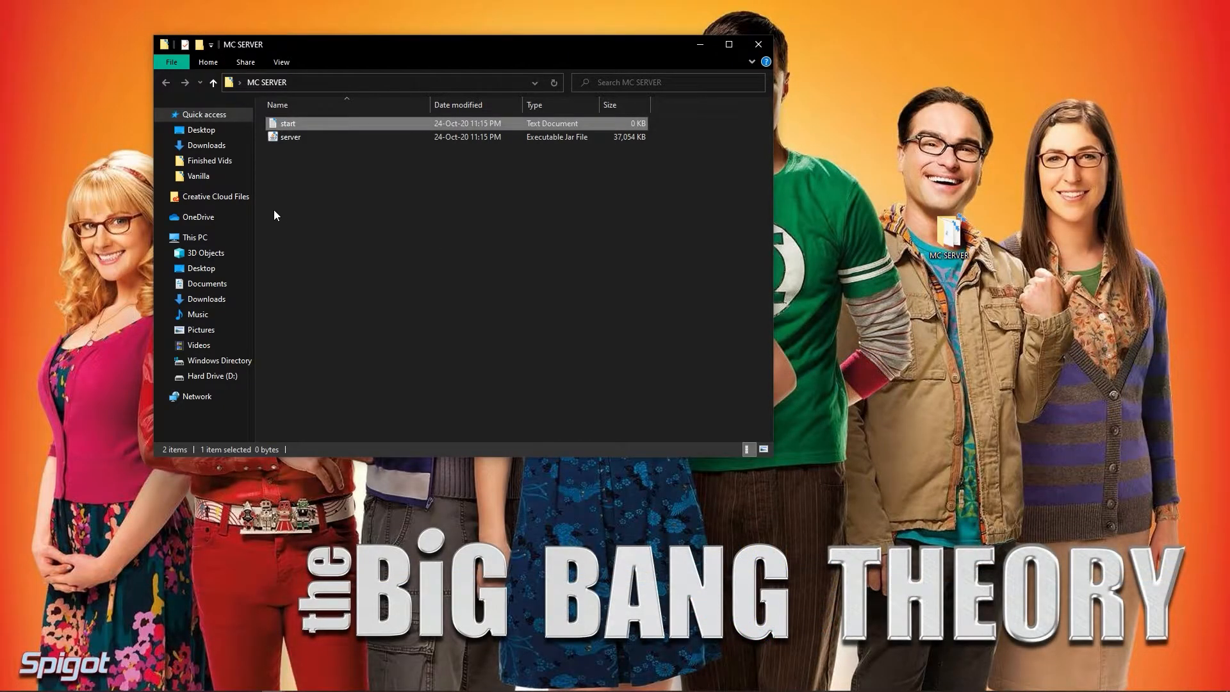
click(311, 183)
Open the start text document and paste the line java -Xmx1024M -Xms1024M -jar minecraft_server.1.16.3.jar nogui into it.
double_click(296, 125)
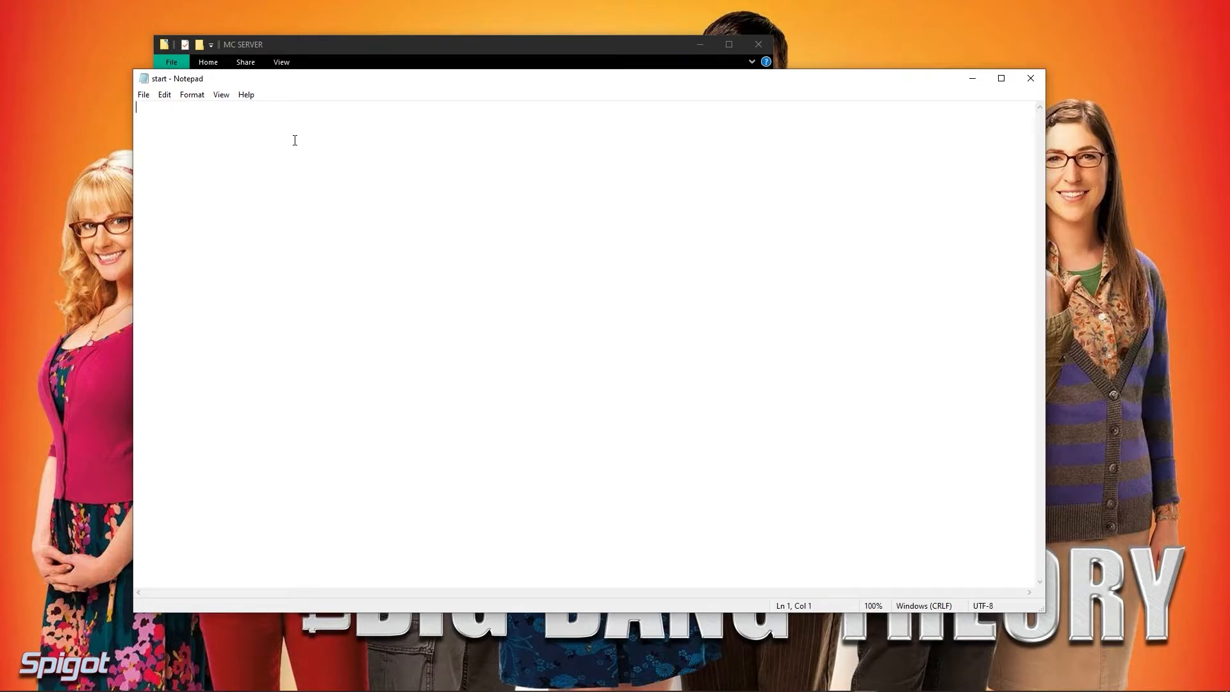
text(java -Xmx1024M -Xms1024M -jar minecraft_server.1.16.3.jar nogui)
drag(459, 107, 182, 108)
click(224, 142)
drag(274, 85, 382, 161)
click(499, 211)
drag(459, 162, 402, 236)
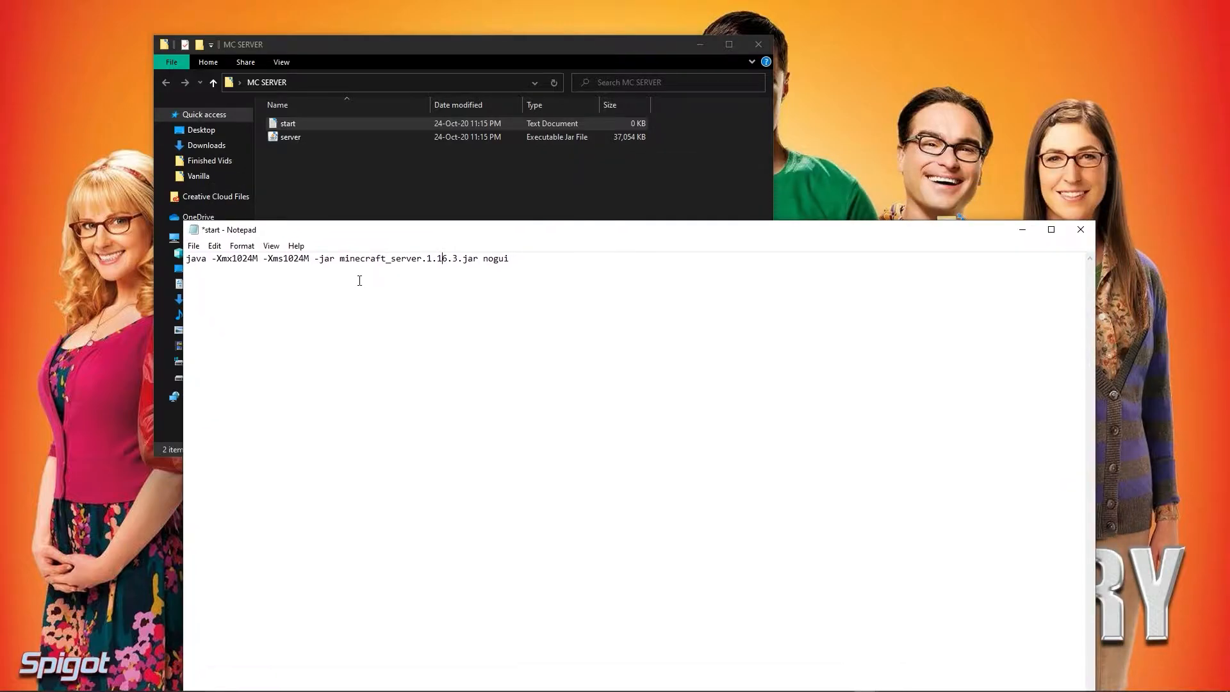
Shorten the jar name in the launch command to server.jar so it matches the renamed file.
drag(341, 261, 459, 260)
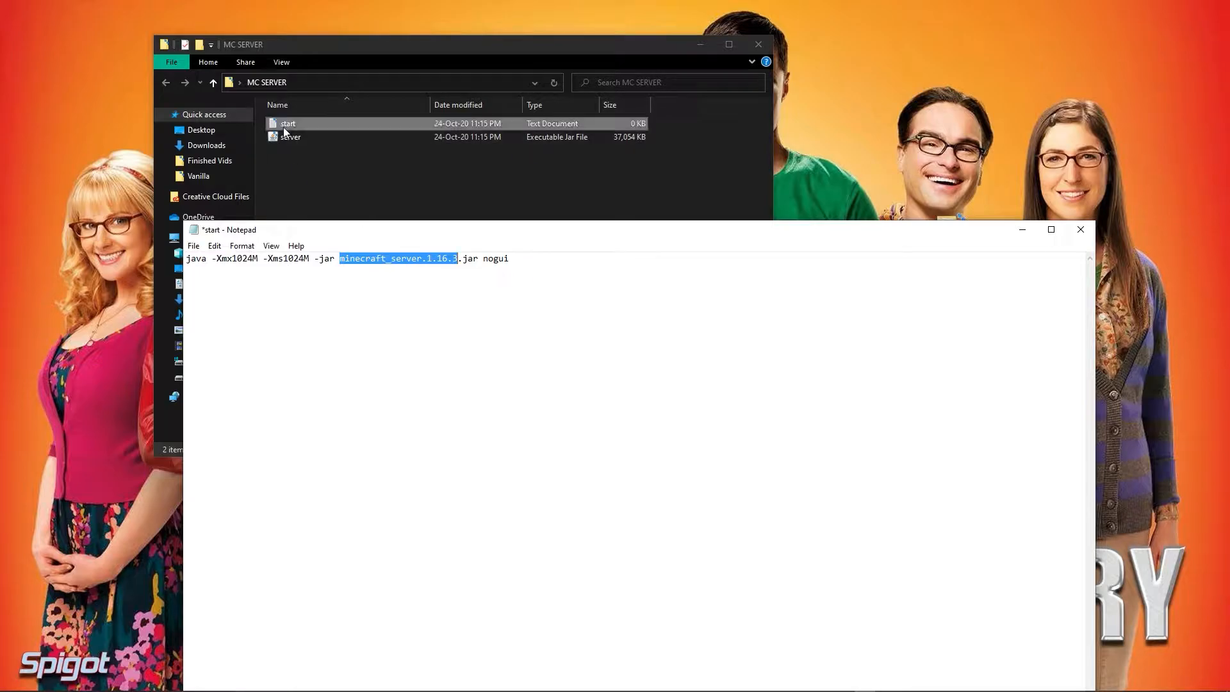
drag(398, 222, 394, 221)
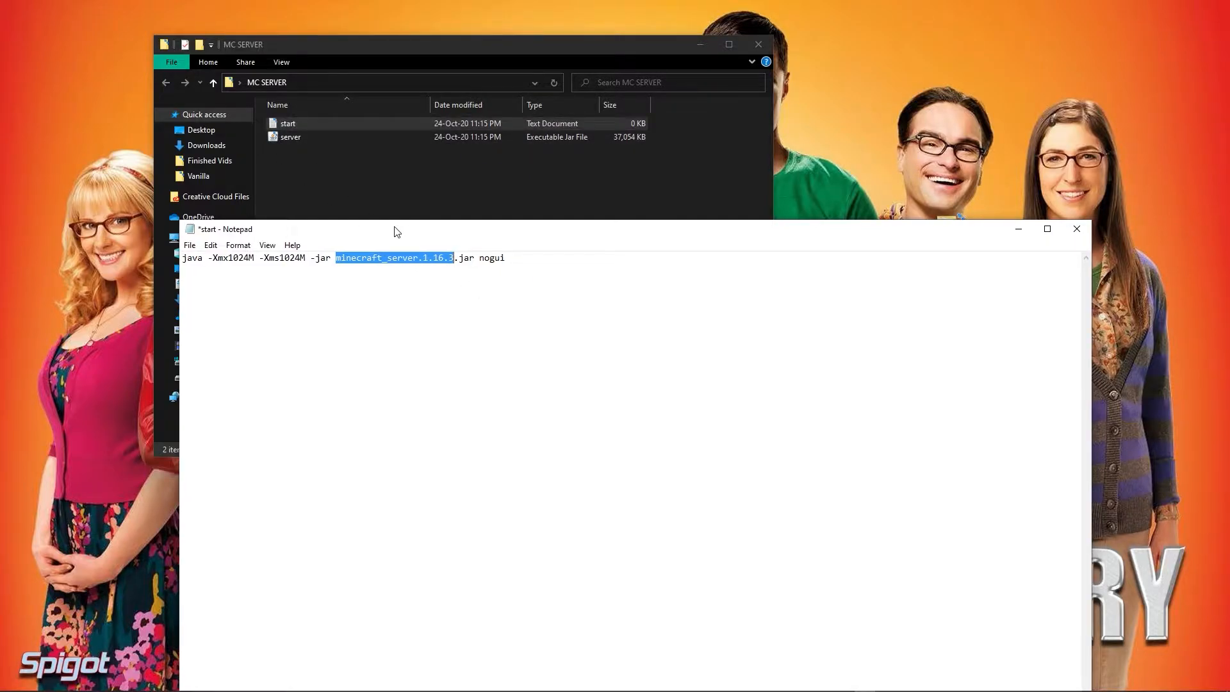
click(406, 258)
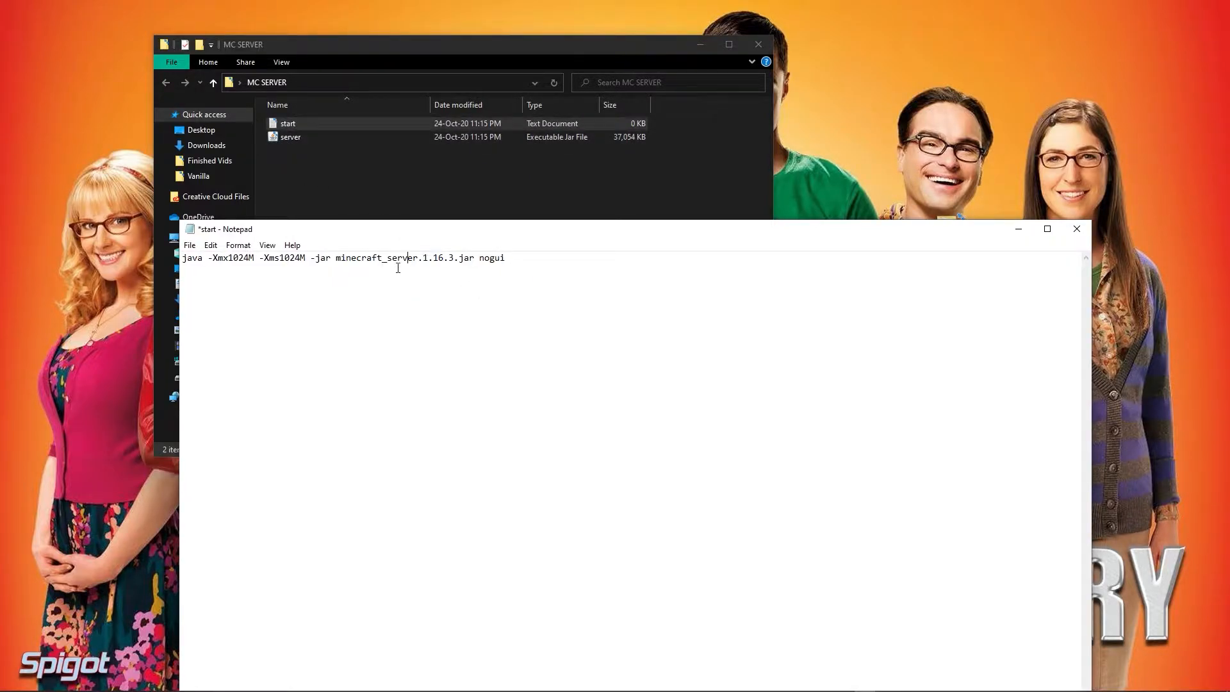
drag(390, 263, 337, 262)
key(BackSpace)
drag(369, 260, 403, 259)
key(BackSpace)
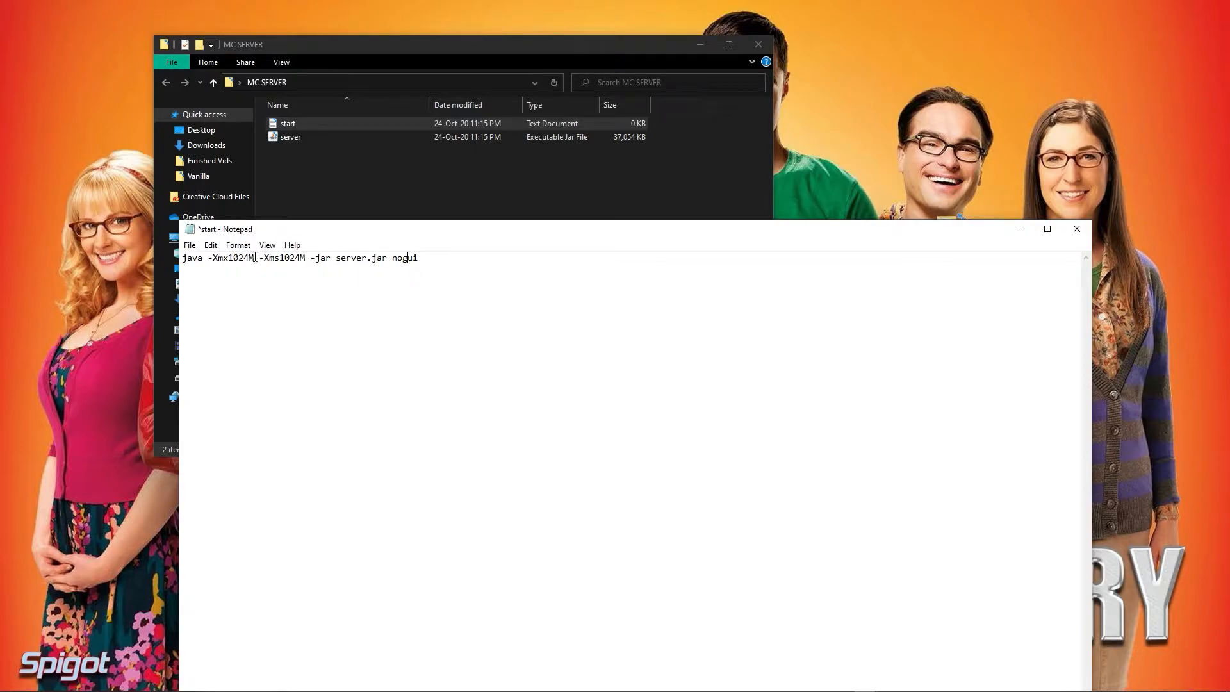
Set both the -Xmx and -Xms memory values in the launch command to 3072M.
drag(213, 258, 307, 264)
click(303, 263)
key(BackSpace)
key(BackSpace)
key(BackSpace)
key(BackSpace)
text(3072)
key(BackSpace)
key(BackSpace)
key(BackSpace)
key(BackSpace)
text(3072)
drag(326, 237, 362, 189)
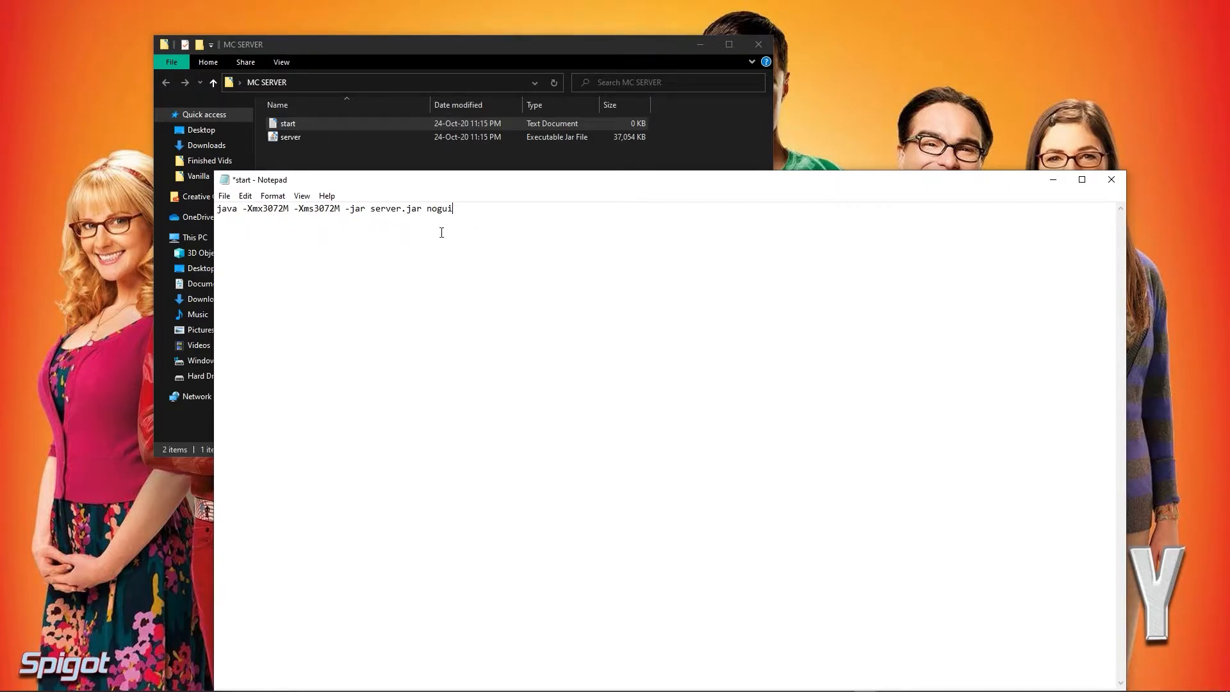
key(End)
Save the launch command as start.bat in the MC SERVER folder with the All Files type, and close the document.
click(225, 196)
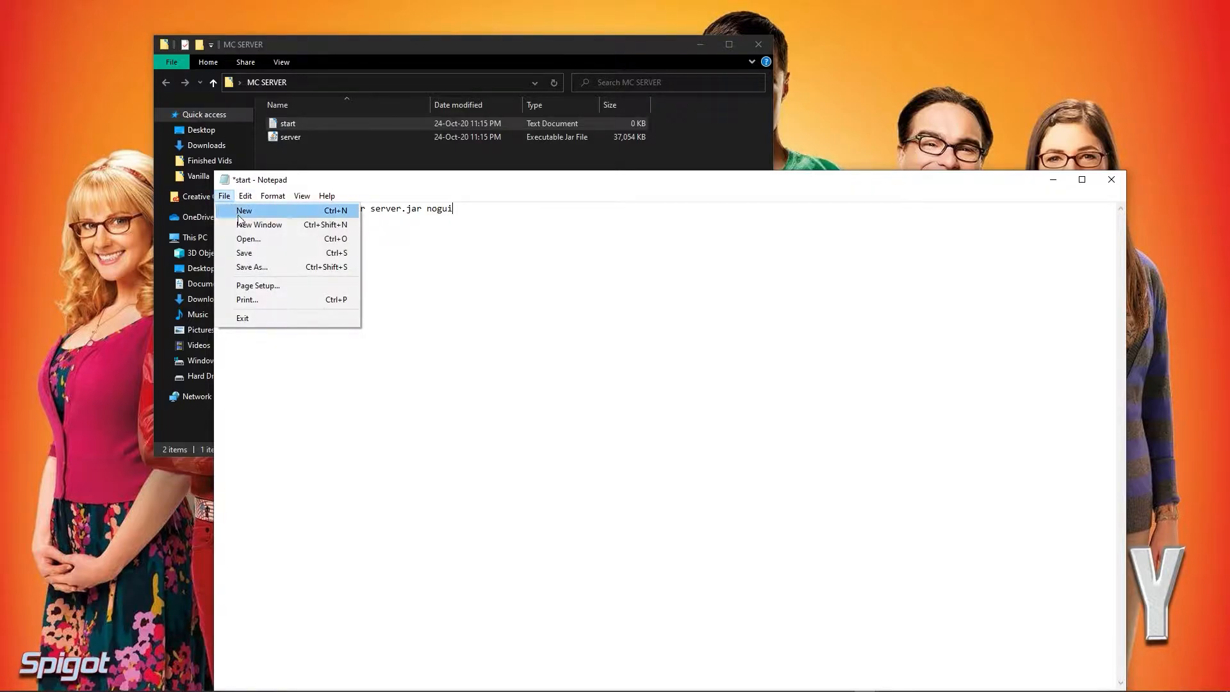
click(252, 268)
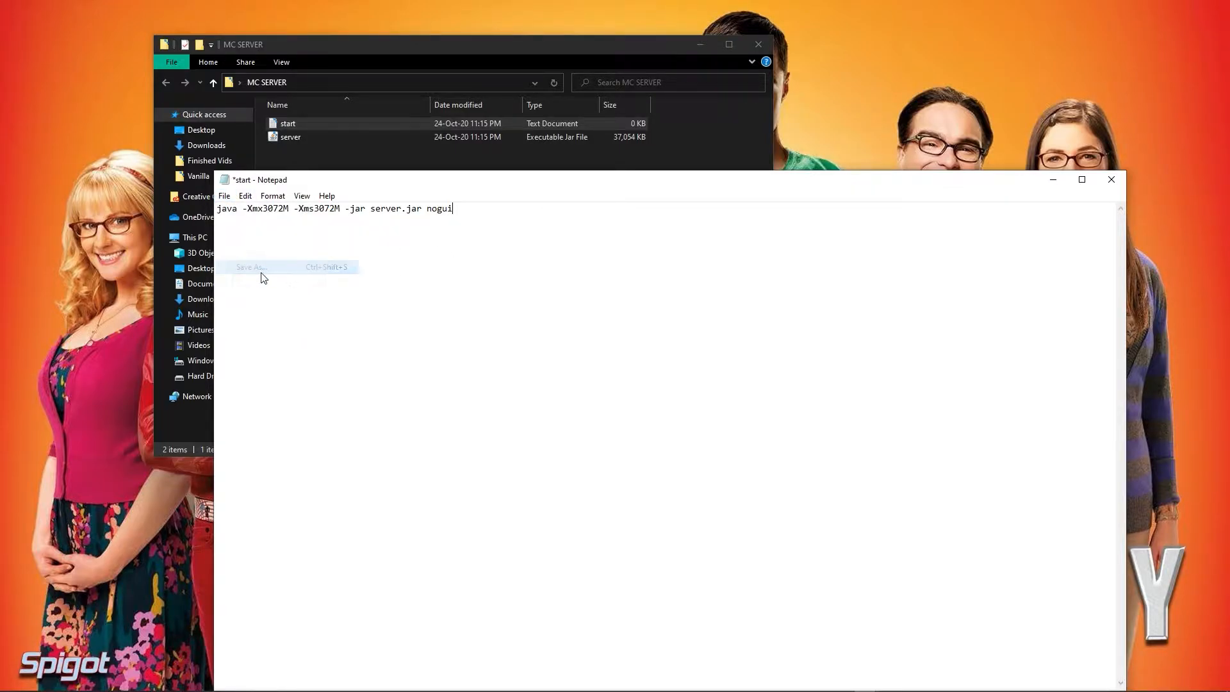
click(366, 499)
click(356, 523)
drag(384, 217, 415, 207)
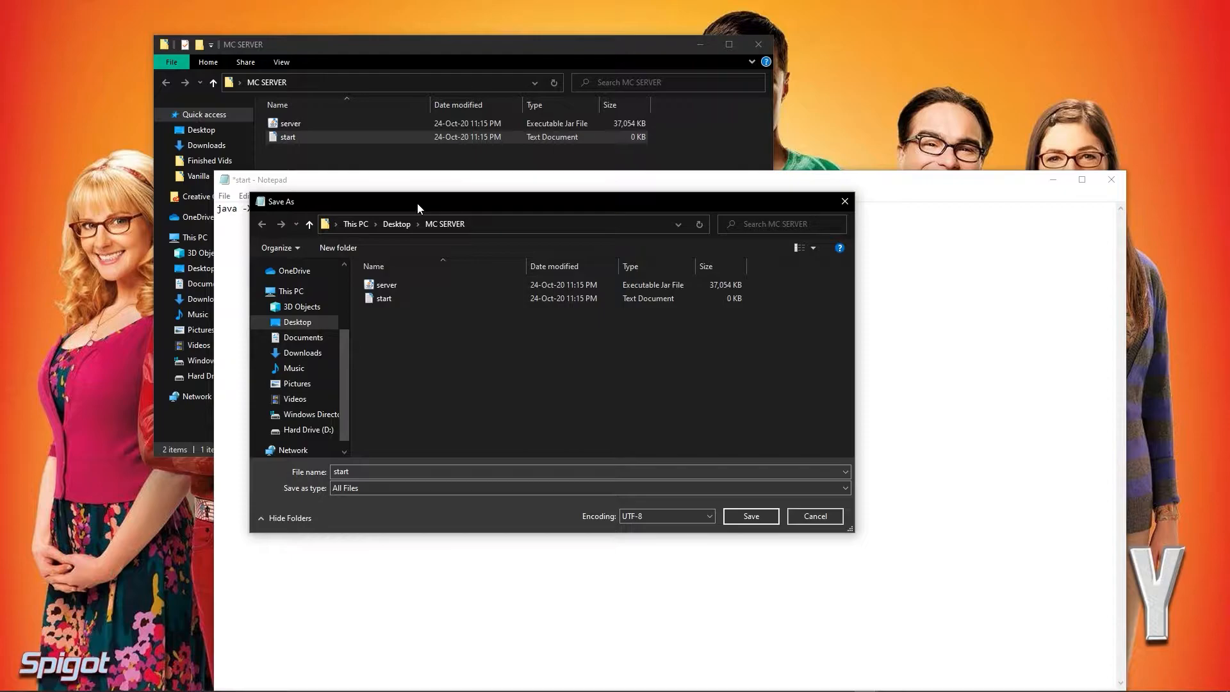
drag(417, 198, 386, 233)
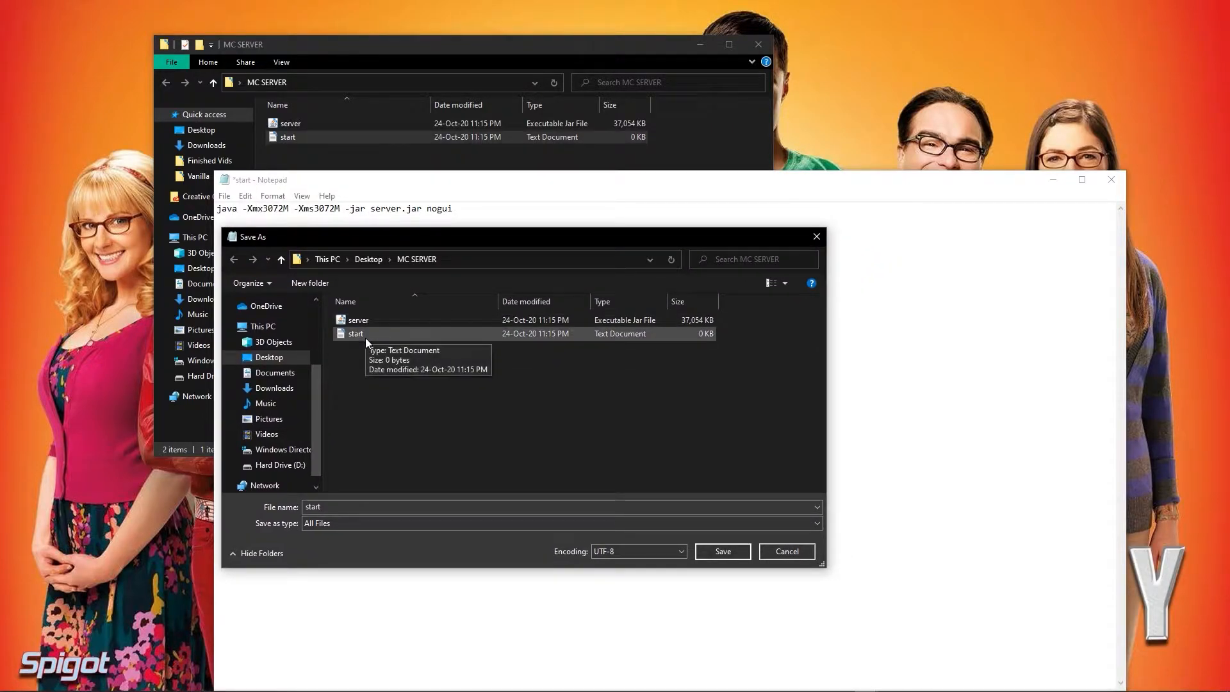
click(322, 522)
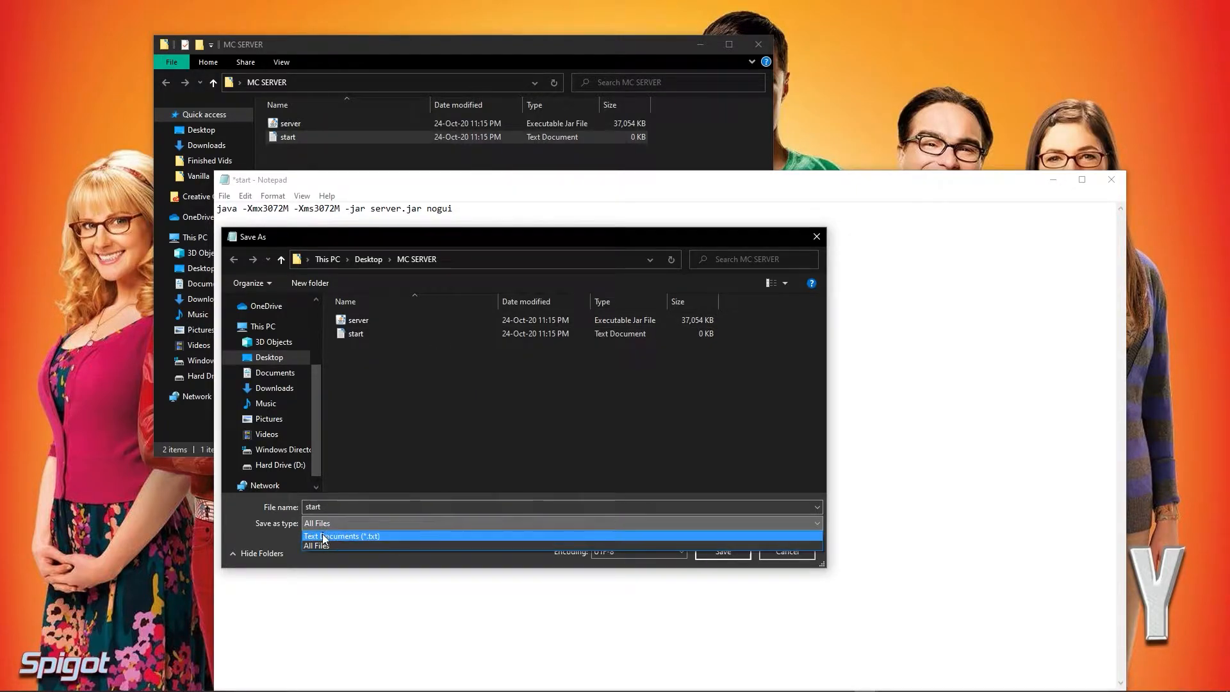
click(323, 536)
click(328, 522)
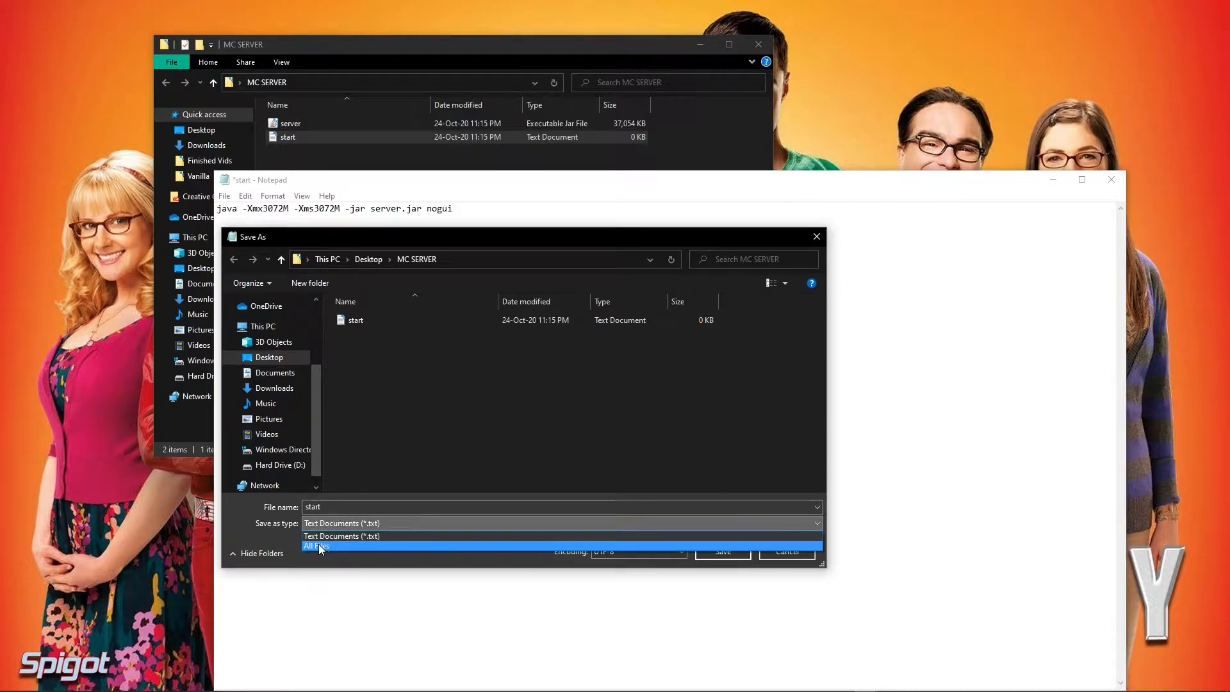
click(318, 546)
click(326, 508)
click(325, 507)
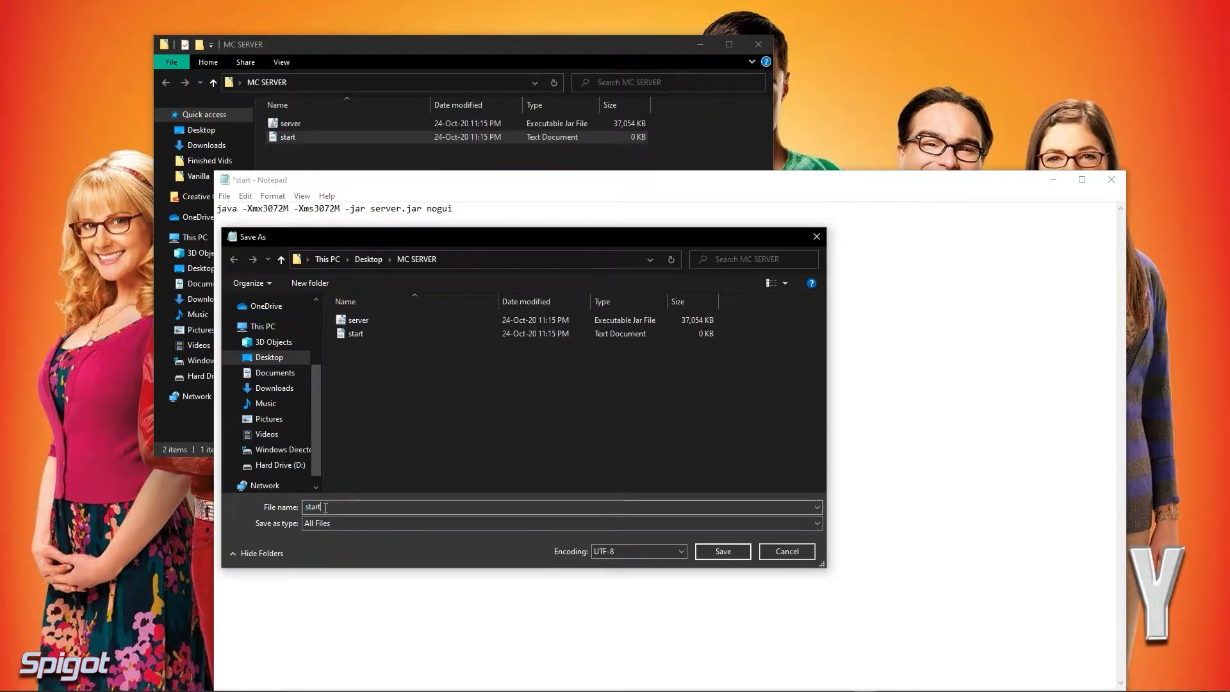
text(.bat)
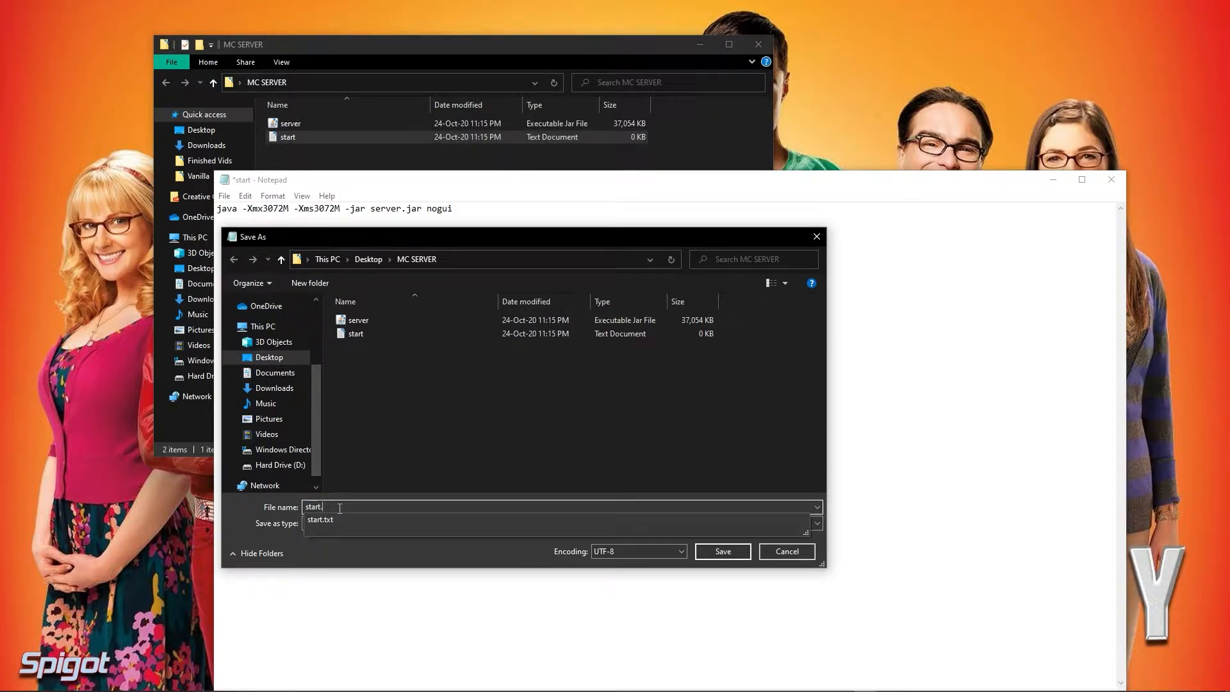
click(723, 552)
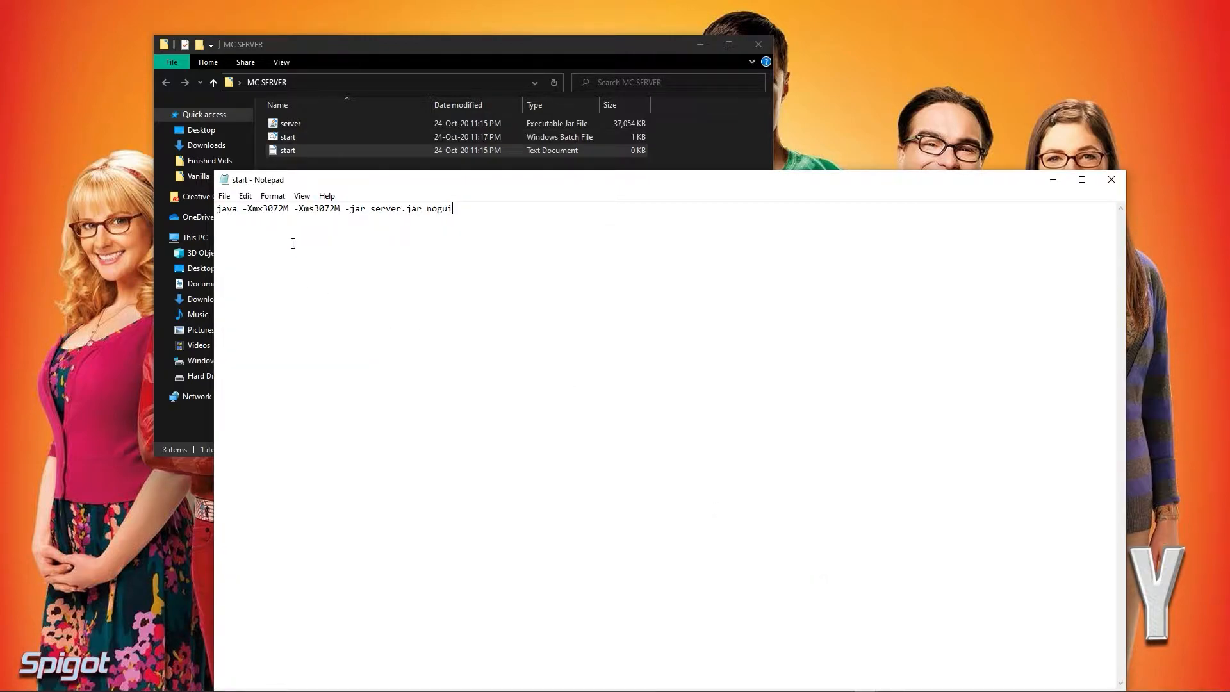
click(1112, 180)
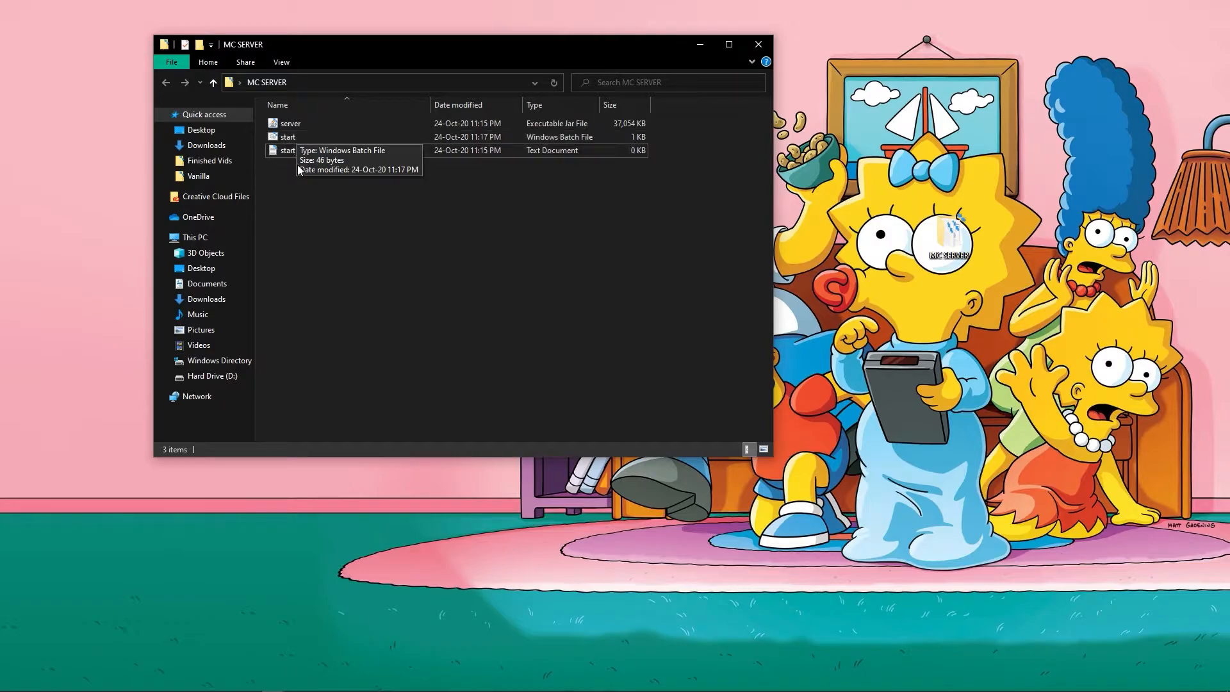
Run the start batch file to generate the server files in the MC SERVER folder.
click(296, 138)
double_click(296, 138)
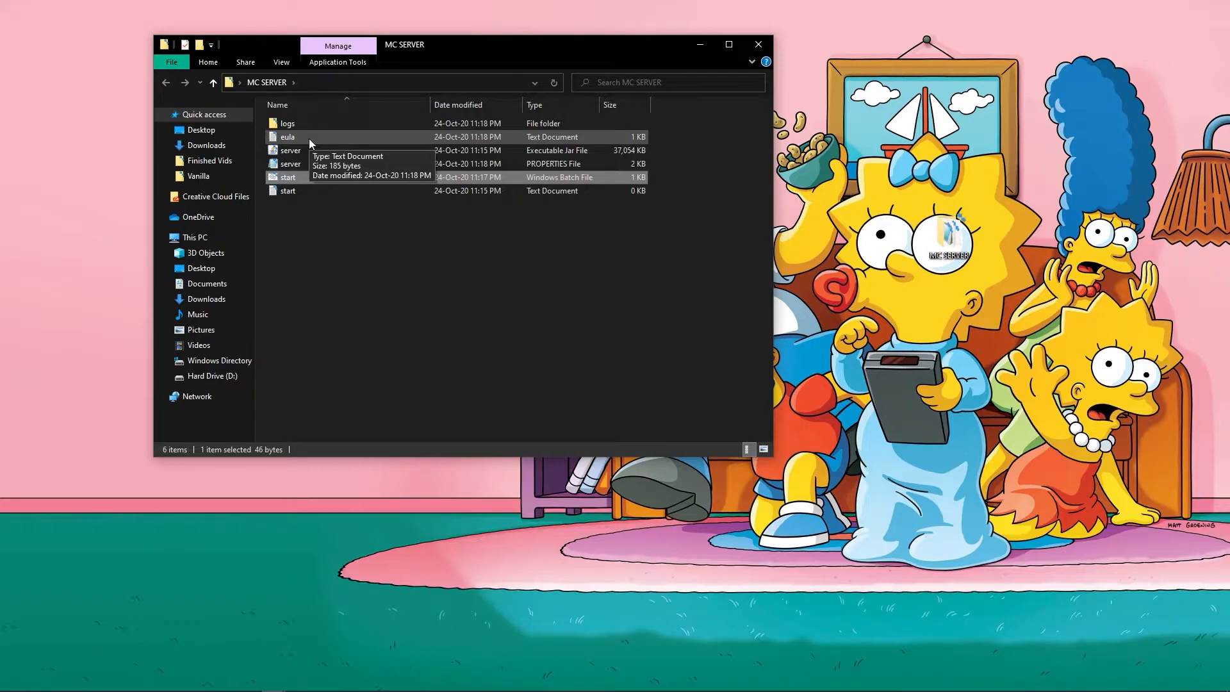
Accept the EULA by setting eula=true in the eula text file in the MC SERVER folder, and close the document.
click(330, 243)
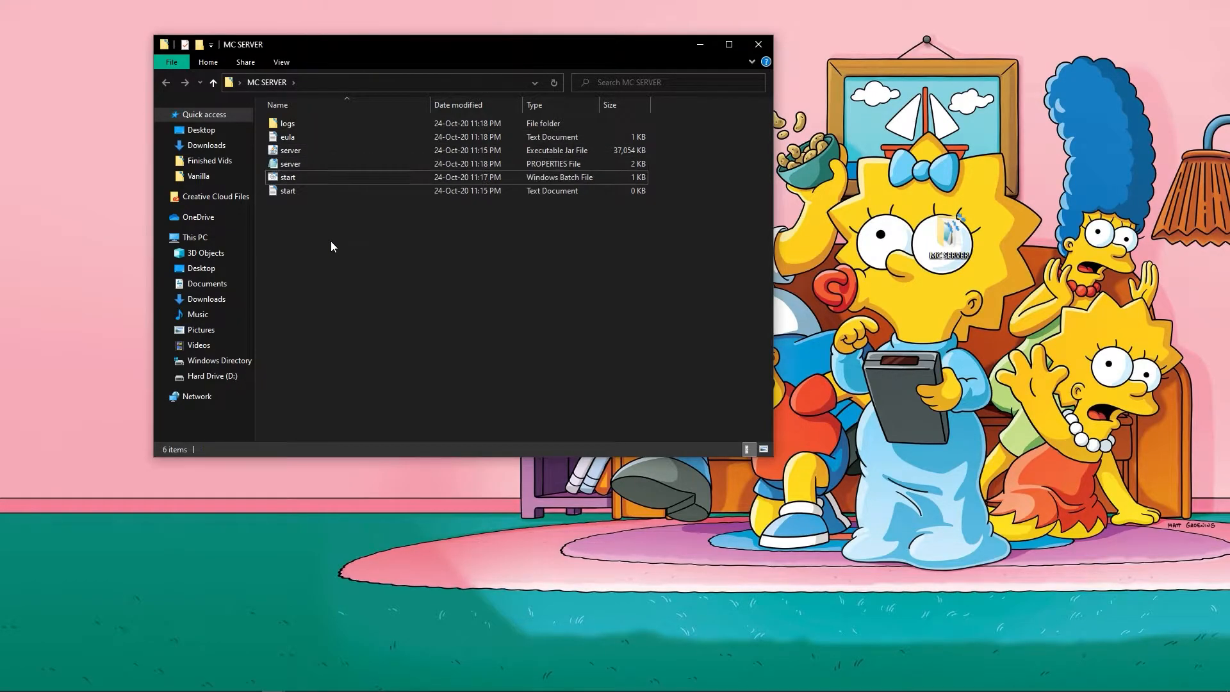
double_click(286, 136)
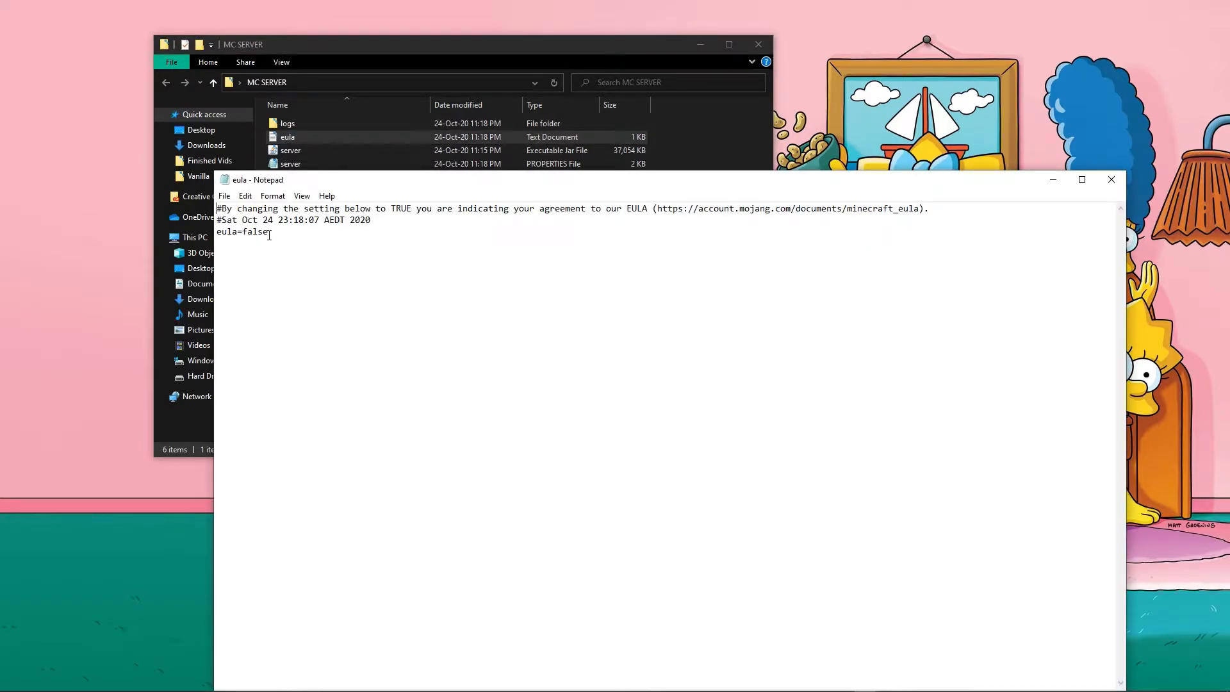
click(271, 232)
key(BackSpace)
key(BackSpace)
key(BackSpace)
key(BackSpace)
key(BackSpace)
text(true)
click(1111, 179)
click(580, 359)
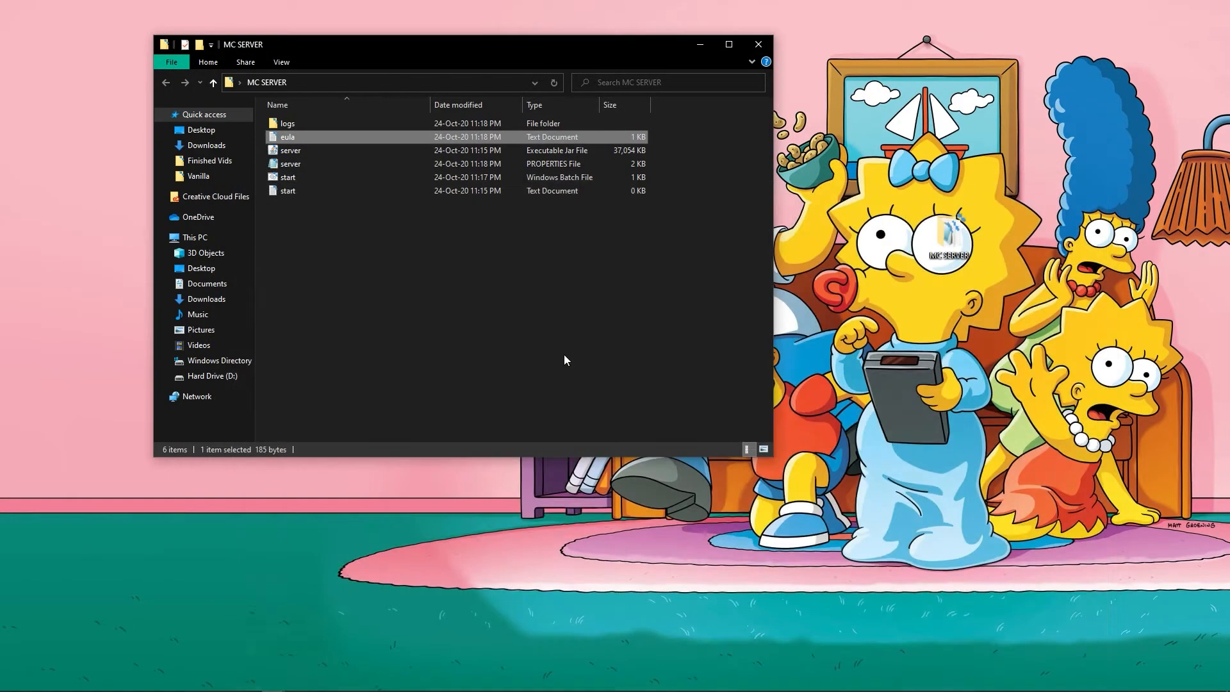
Run the start batch file to launch the server, and arrange its console window beside the MC SERVER folder.
click(323, 178)
double_click(323, 176)
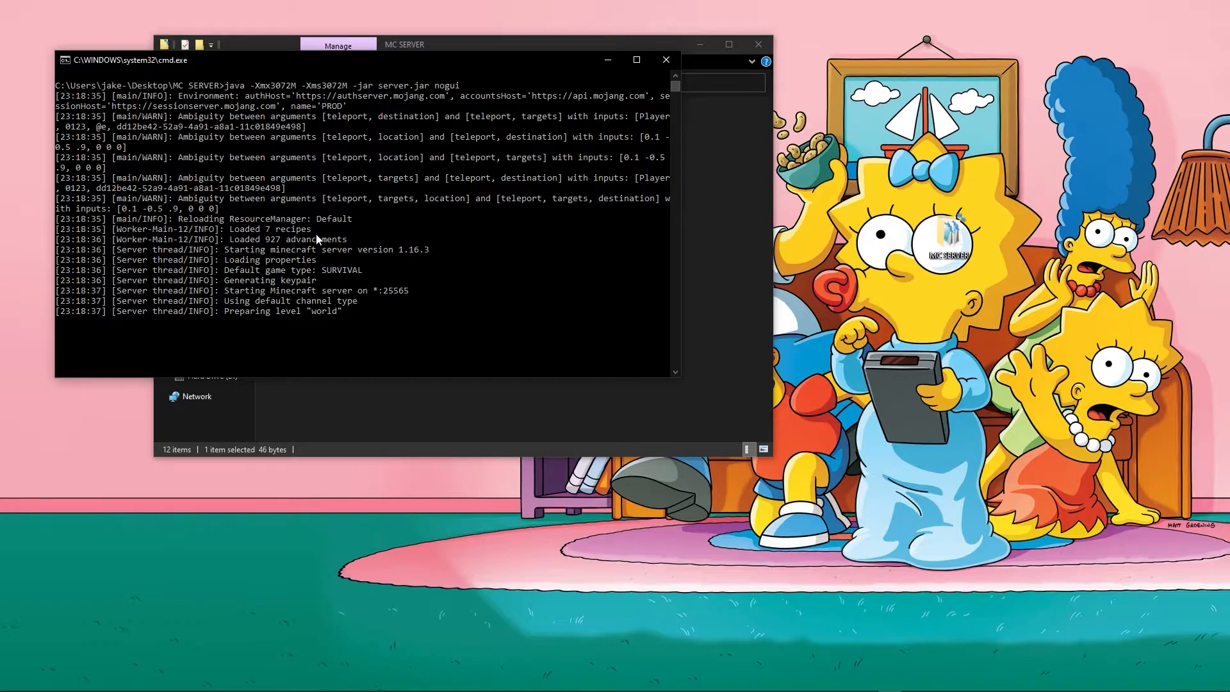
drag(408, 61, 871, 108)
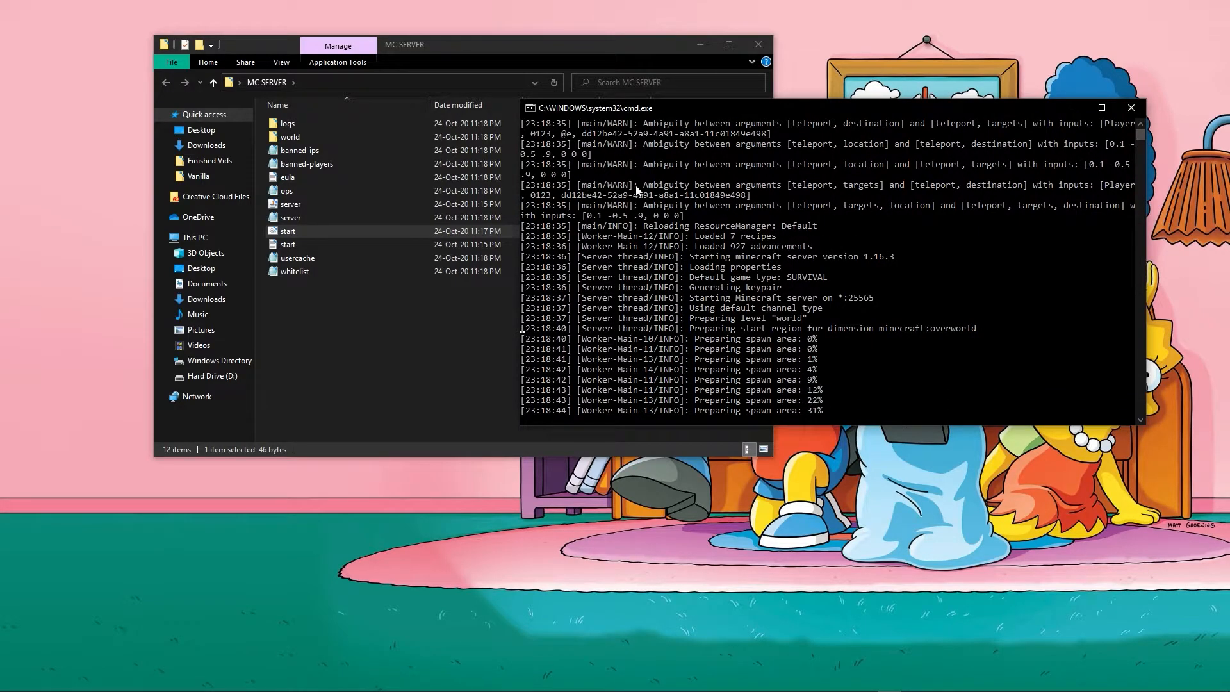
drag(541, 47, 418, 113)
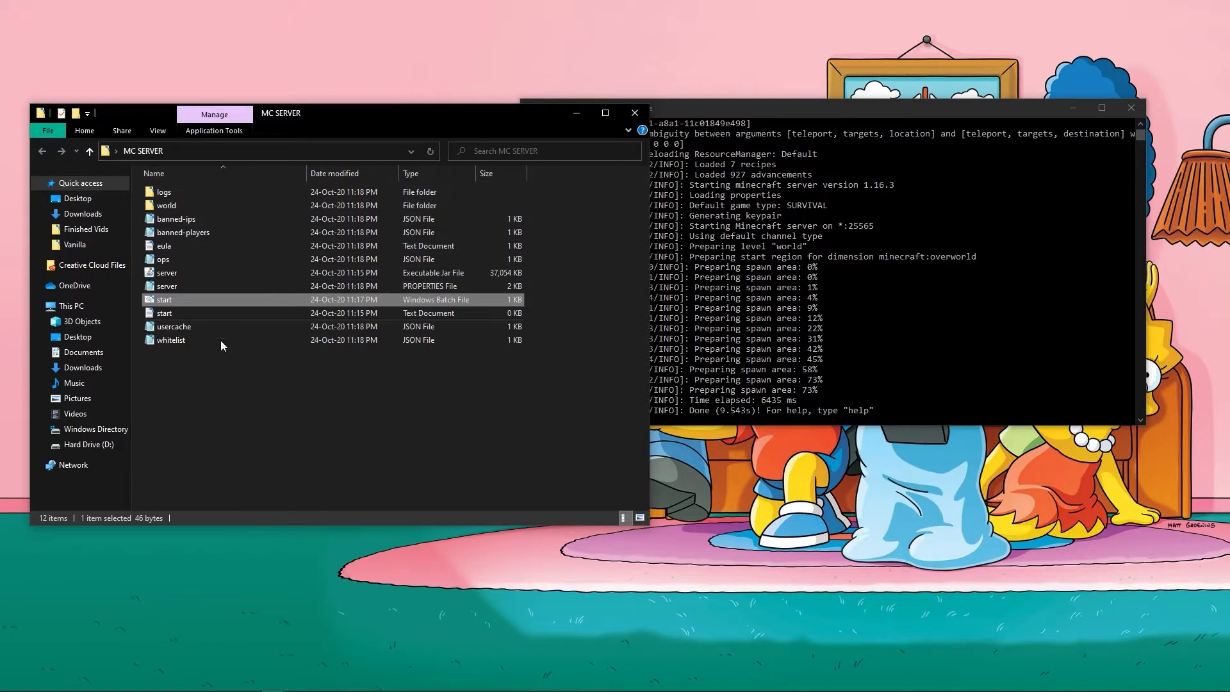
Shut down the running server from its console with the stop command.
click(737, 391)
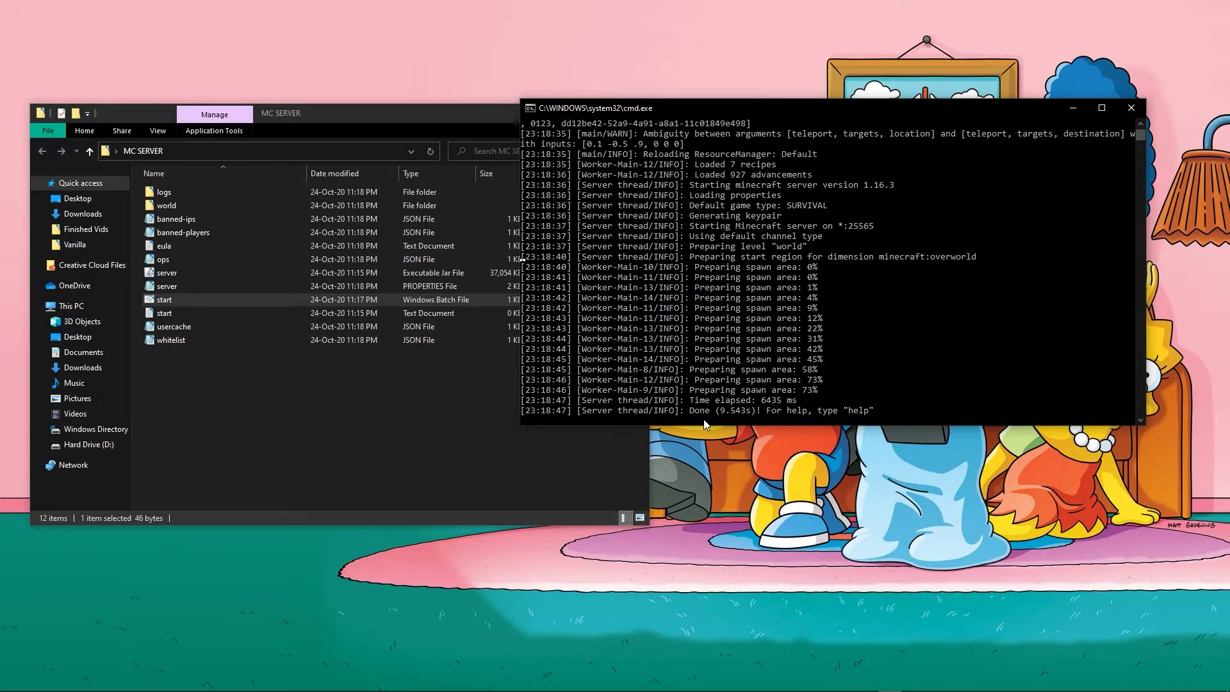
text(sto)
key(Return)
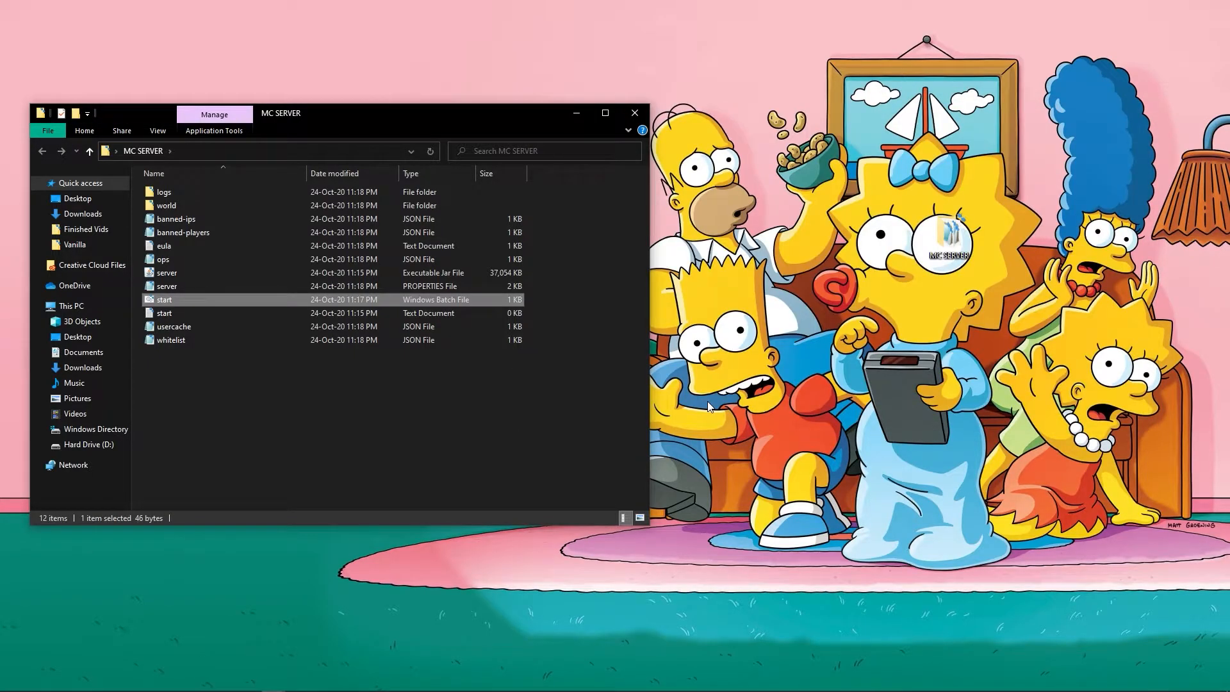
Open the server properties file in the MC SERVER folder, look through its settings and close it.
click(327, 421)
drag(386, 115, 555, 106)
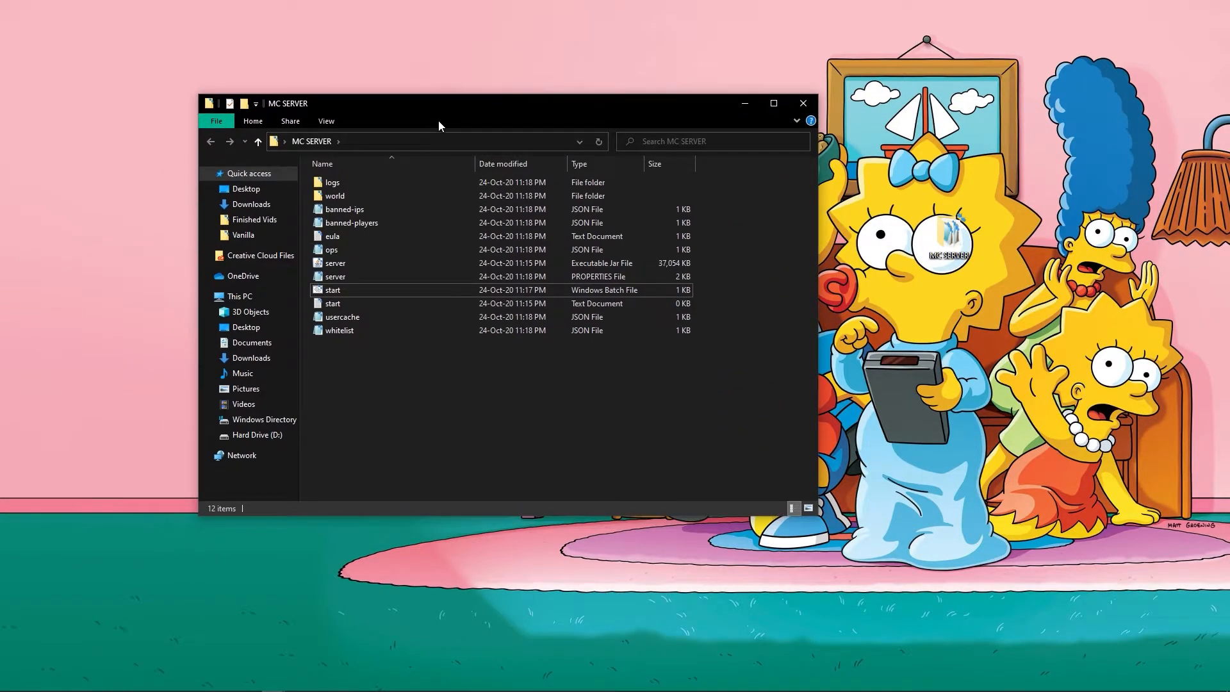
drag(436, 130, 515, 124)
drag(560, 400, 468, 374)
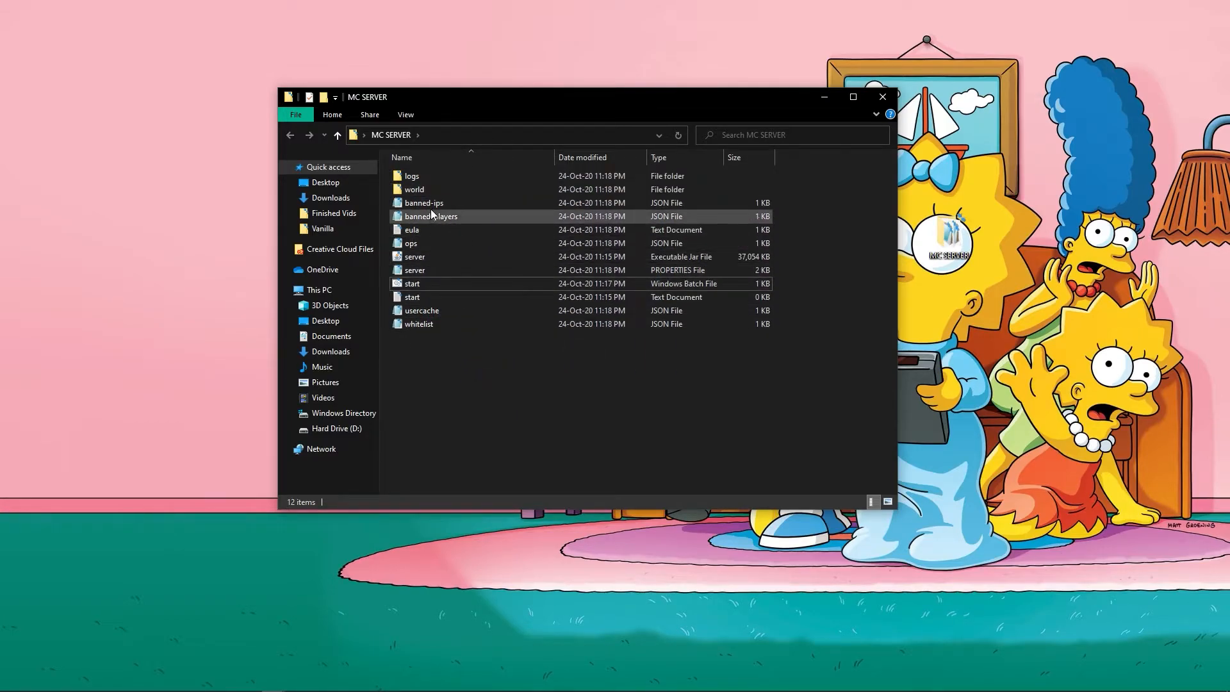
double_click(426, 273)
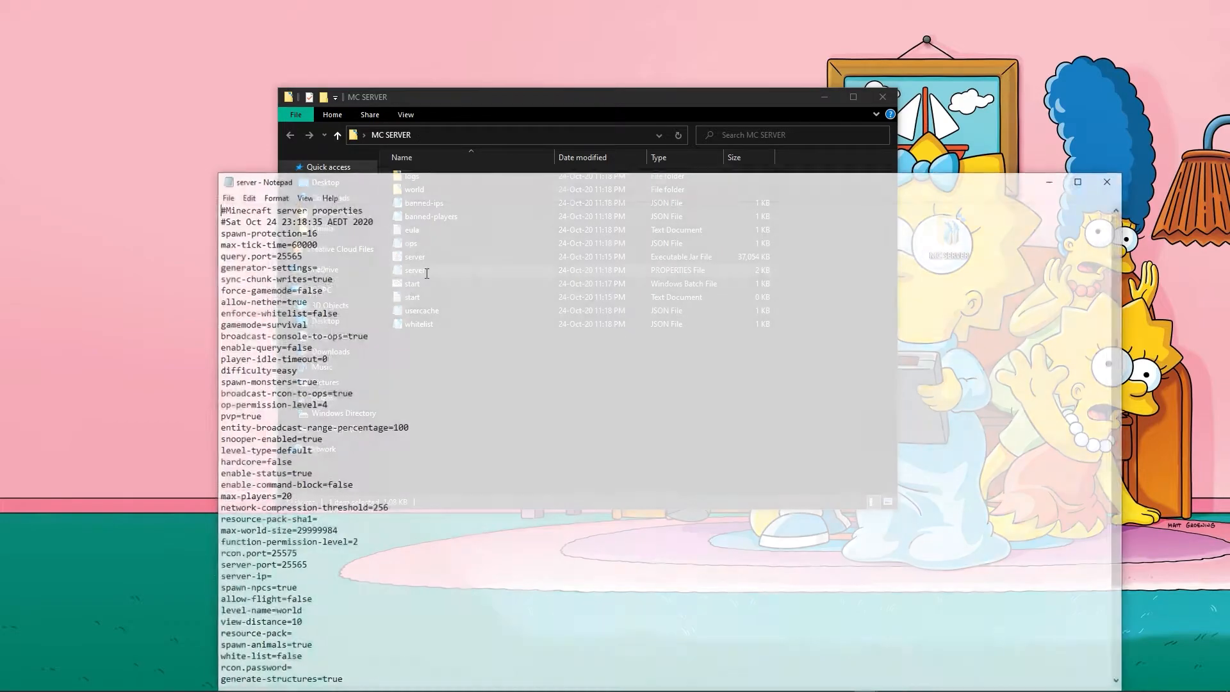
drag(388, 101, 386, 82)
scroll(380, 238, down, 2)
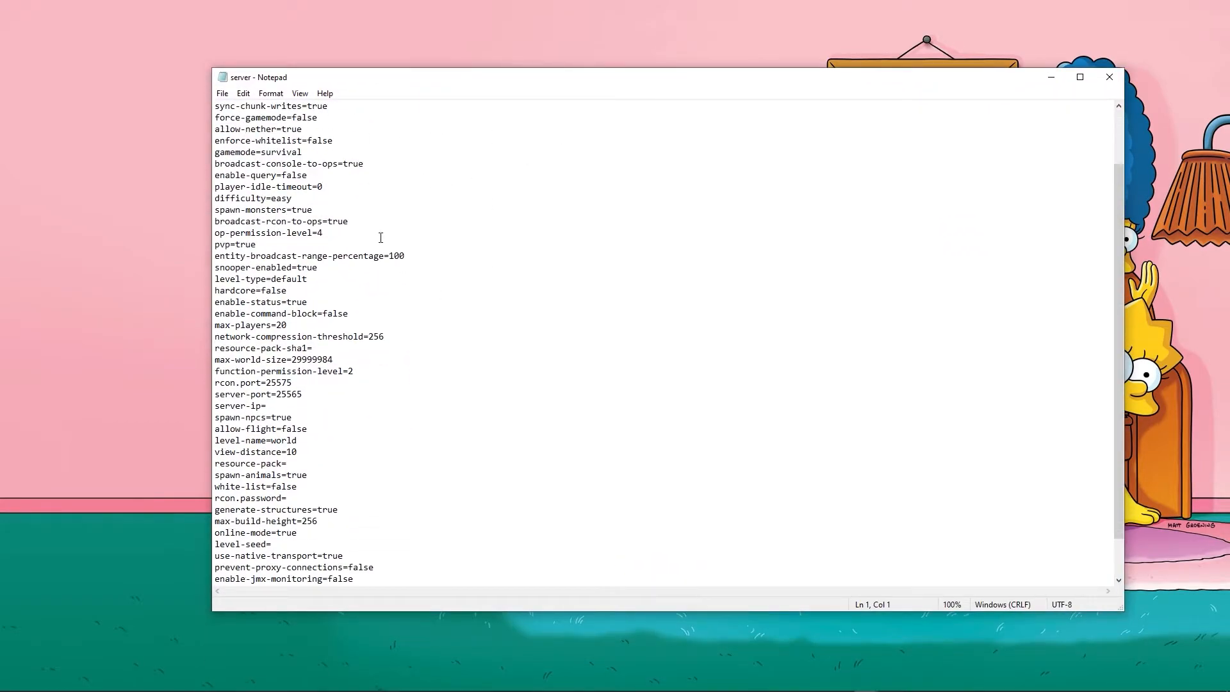
scroll(431, 289, up, 2)
drag(396, 83, 430, 417)
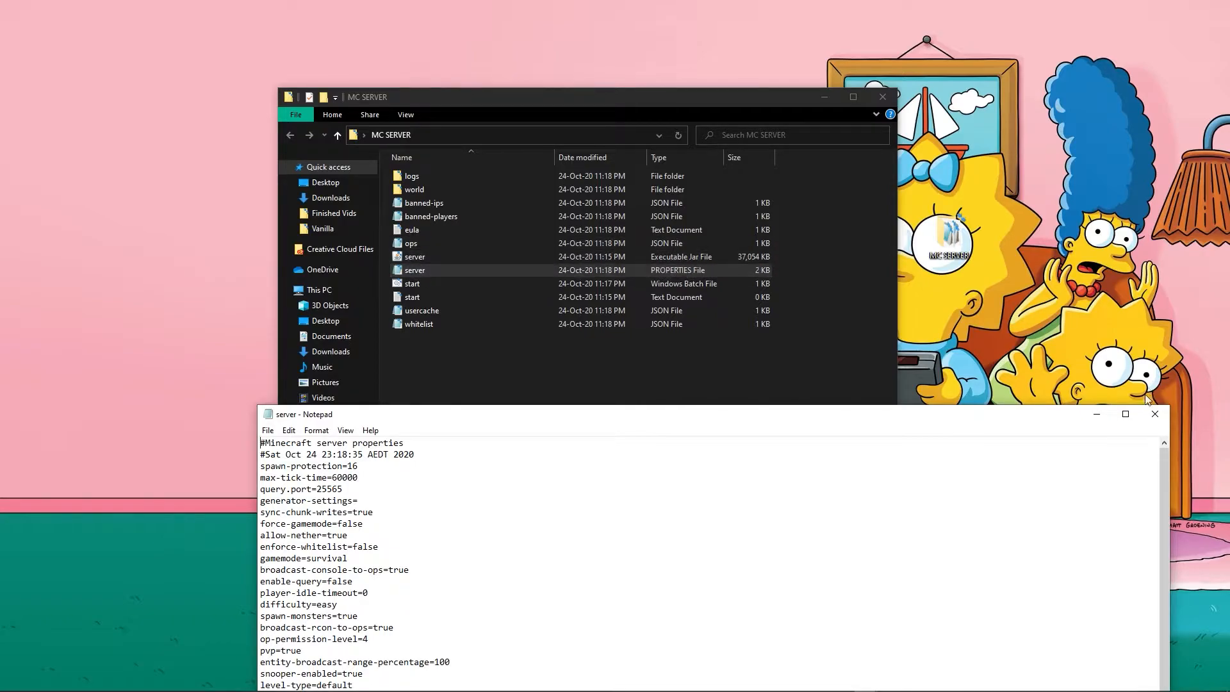
click(1155, 414)
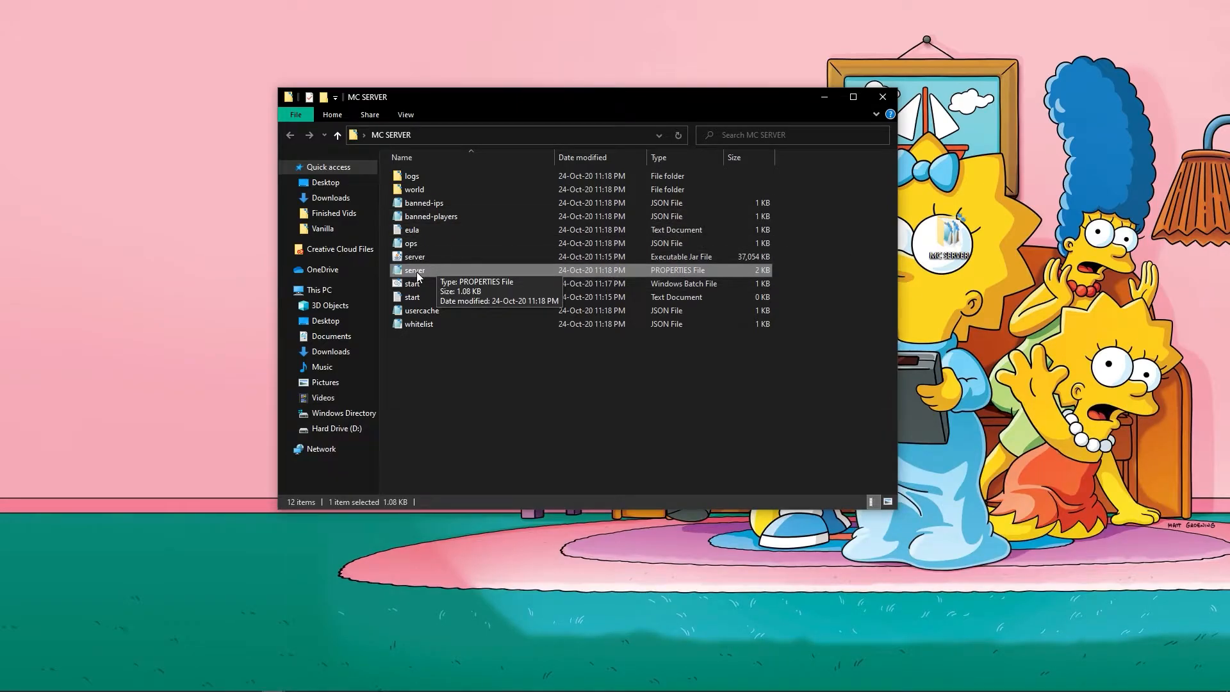
click(428, 268)
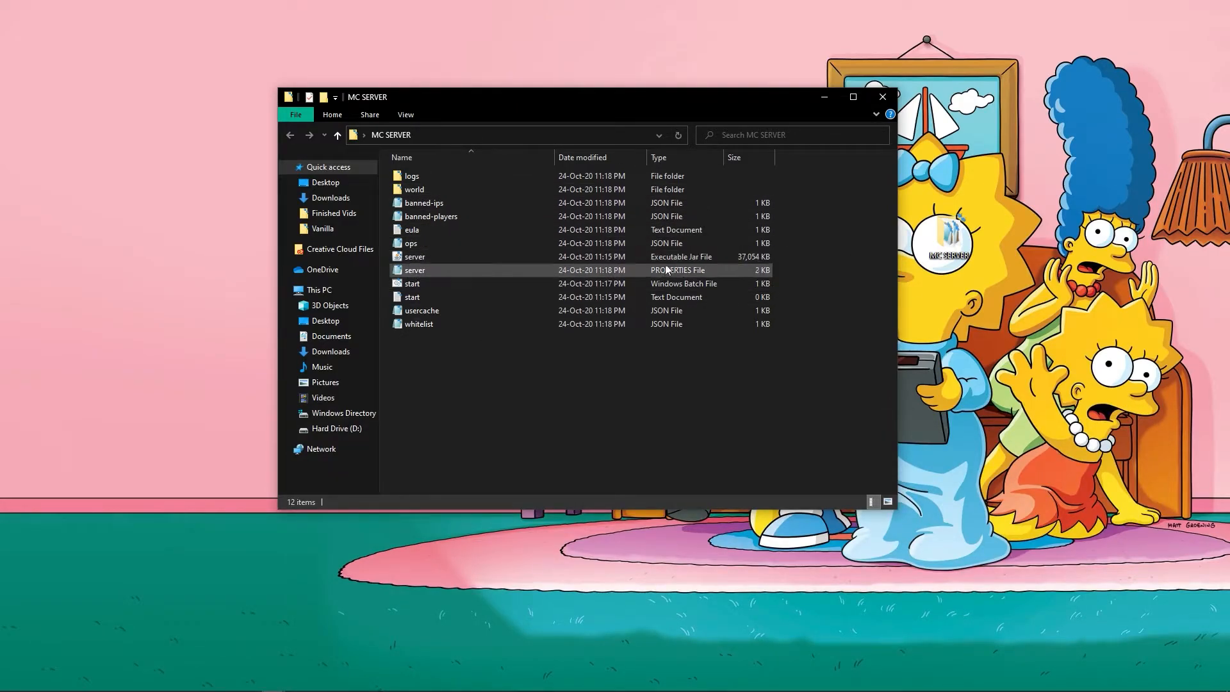
right_click(411, 269)
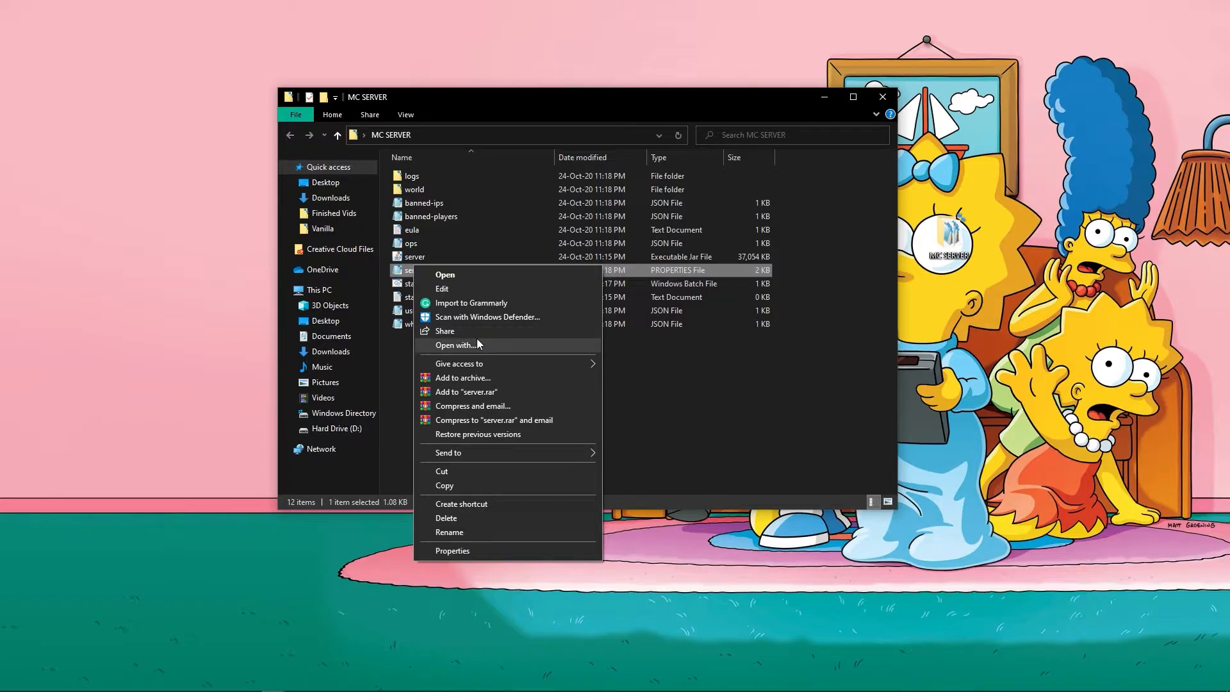
click(717, 391)
Reopen the server properties file and highlight the port number on the server-port line.
double_click(412, 272)
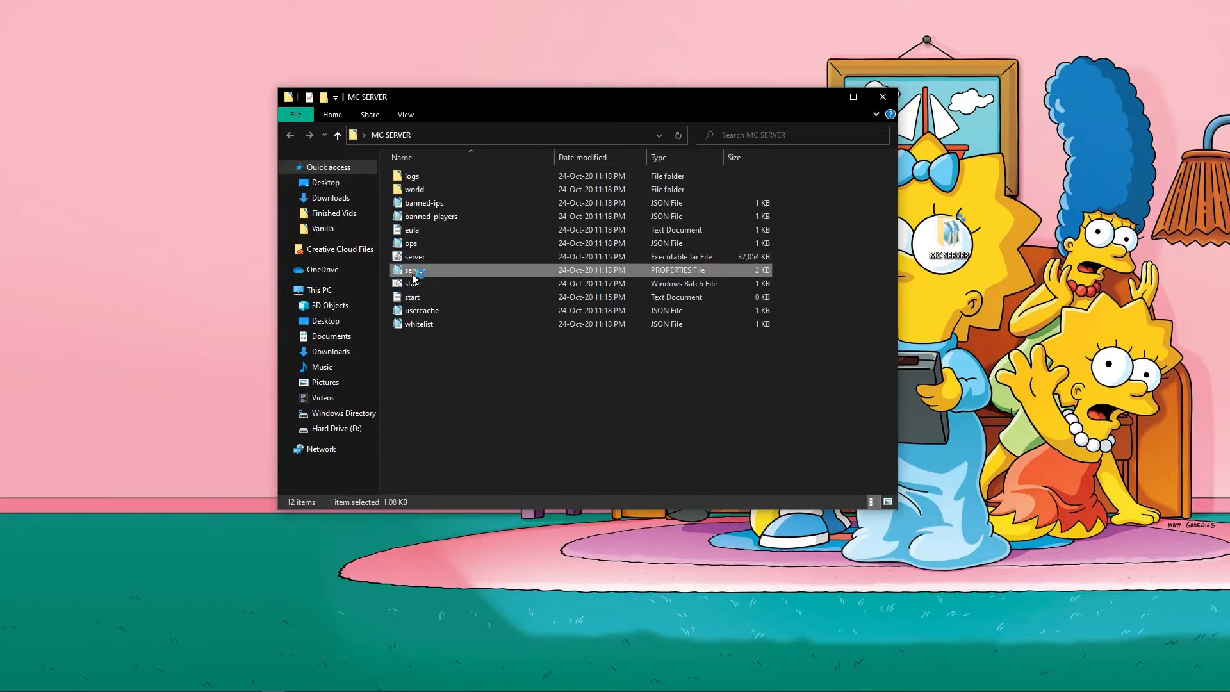
drag(437, 414, 395, 171)
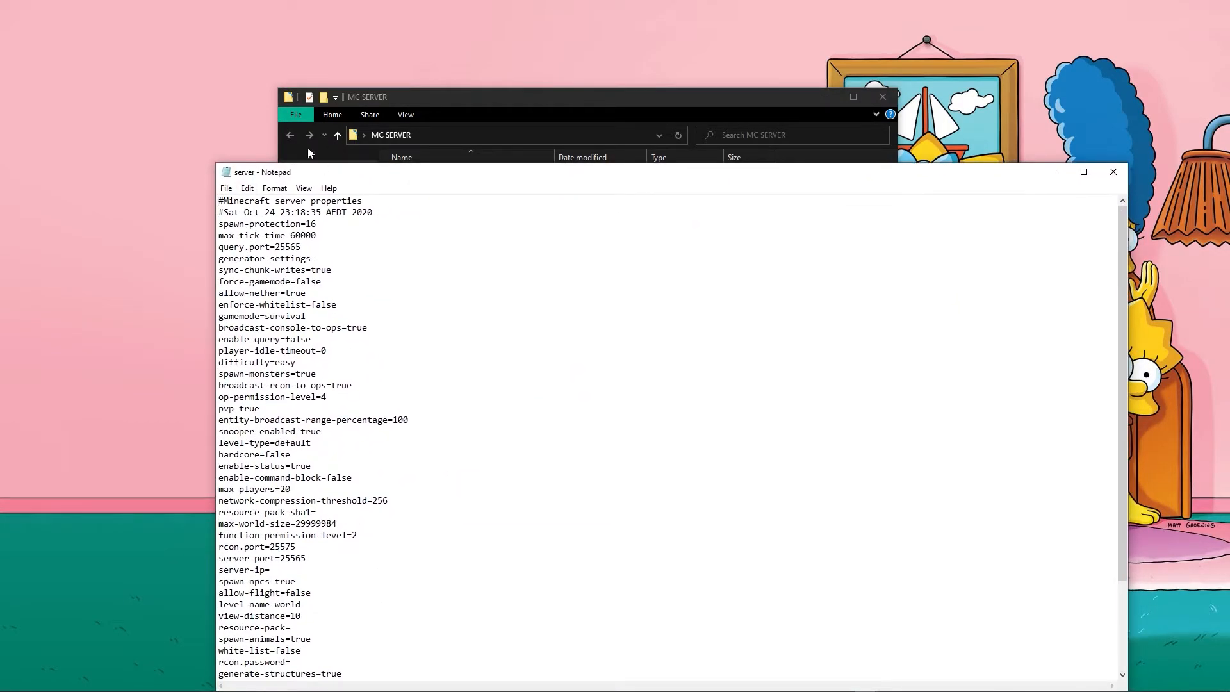
drag(341, 163, 334, 82)
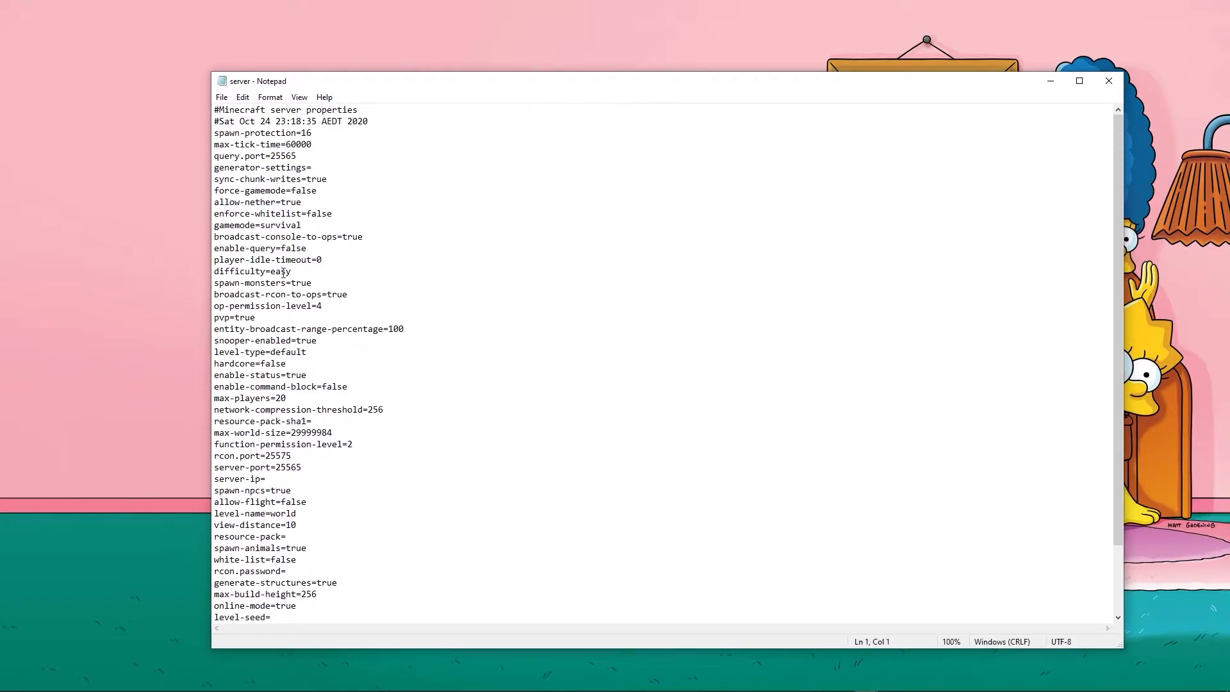
scroll(284, 271, down, 2)
scroll(300, 375, down, 1)
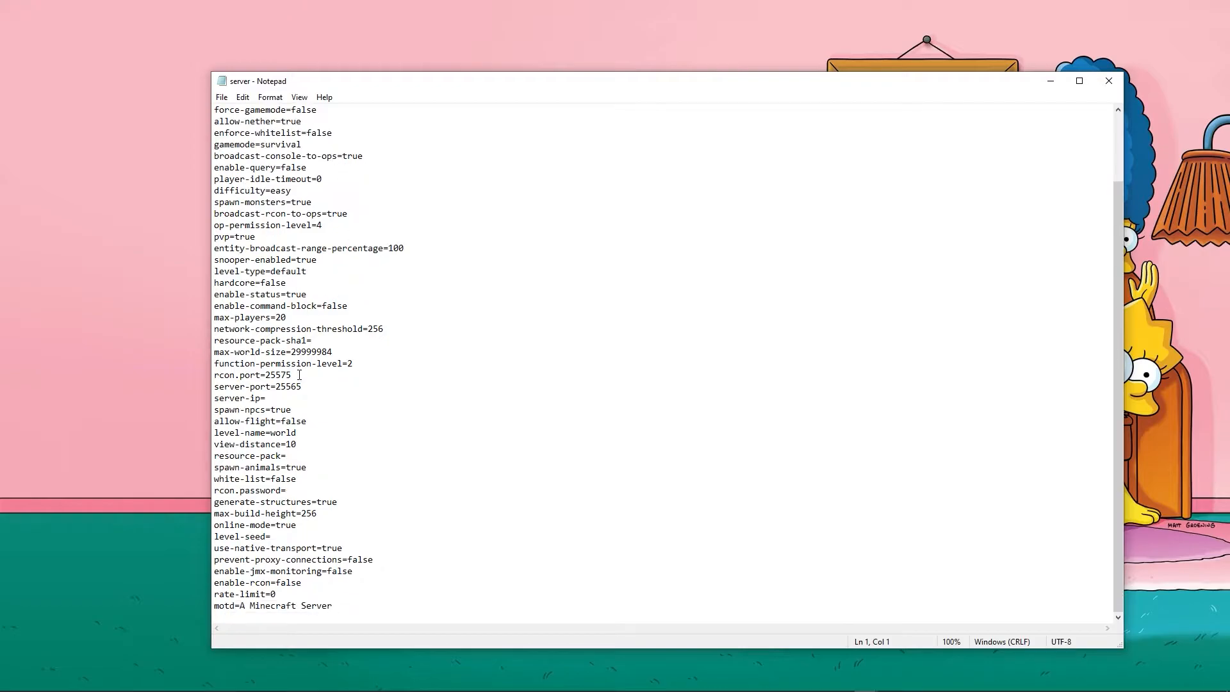
drag(219, 386, 301, 388)
click(283, 387)
click(277, 387)
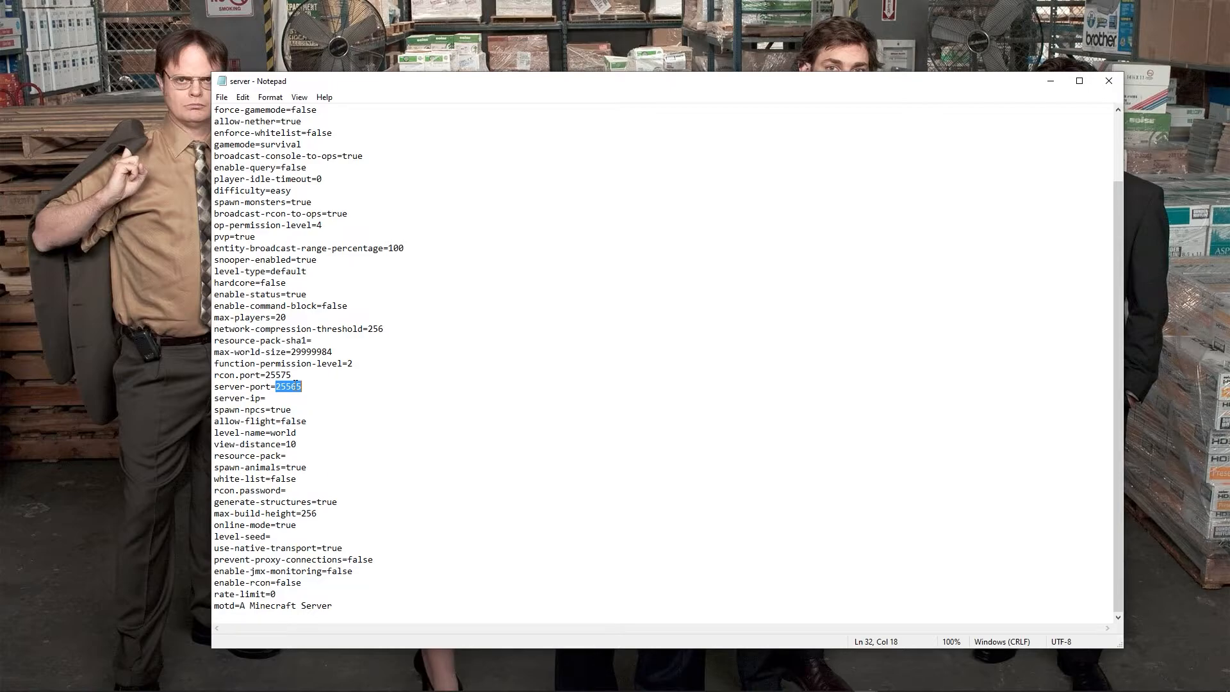
Close the server properties document and minimise the MC SERVER folder window.
click(1115, 90)
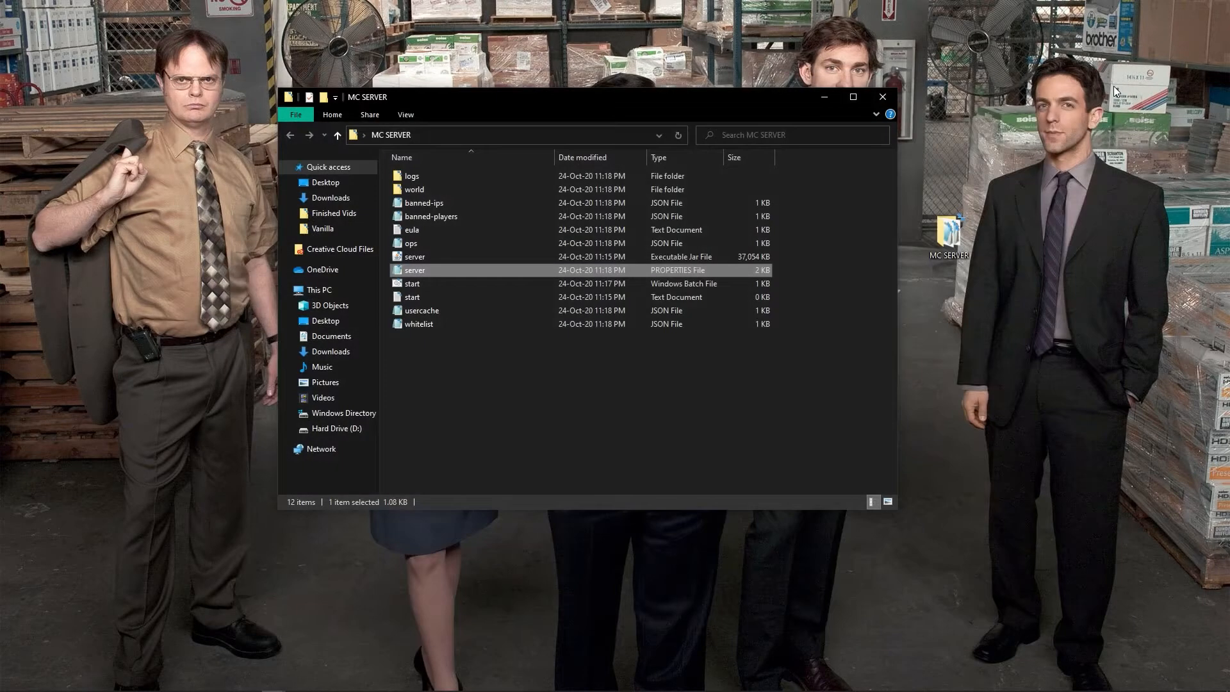
click(690, 335)
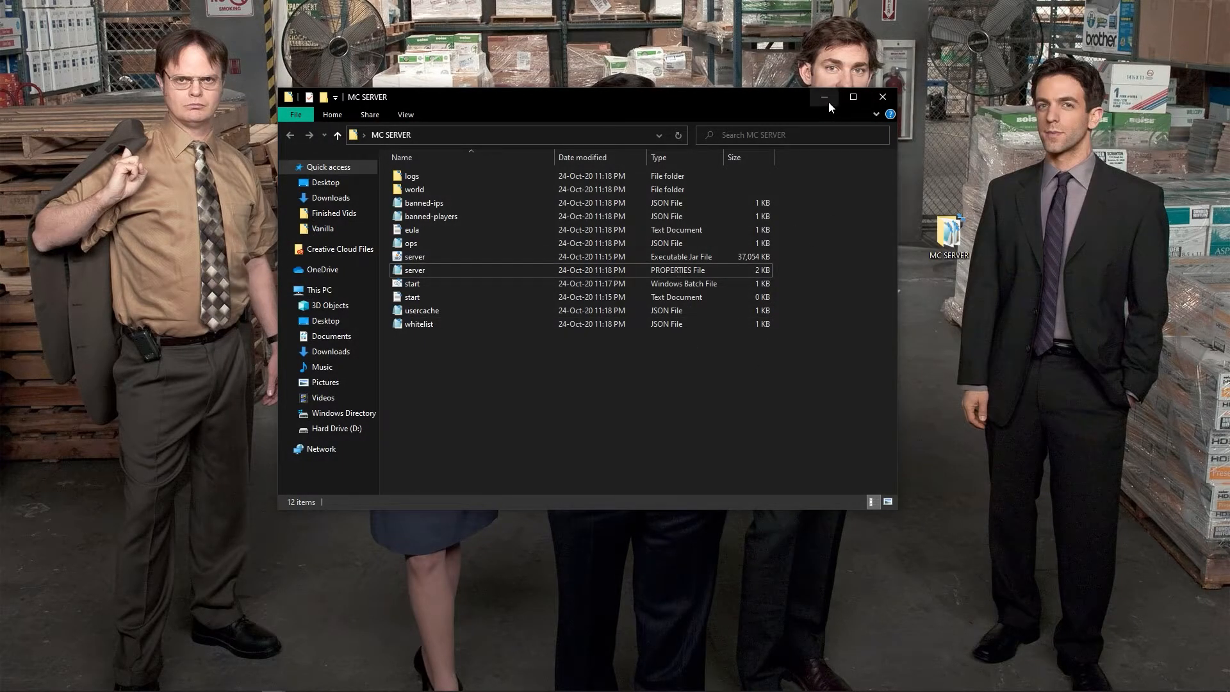
click(829, 103)
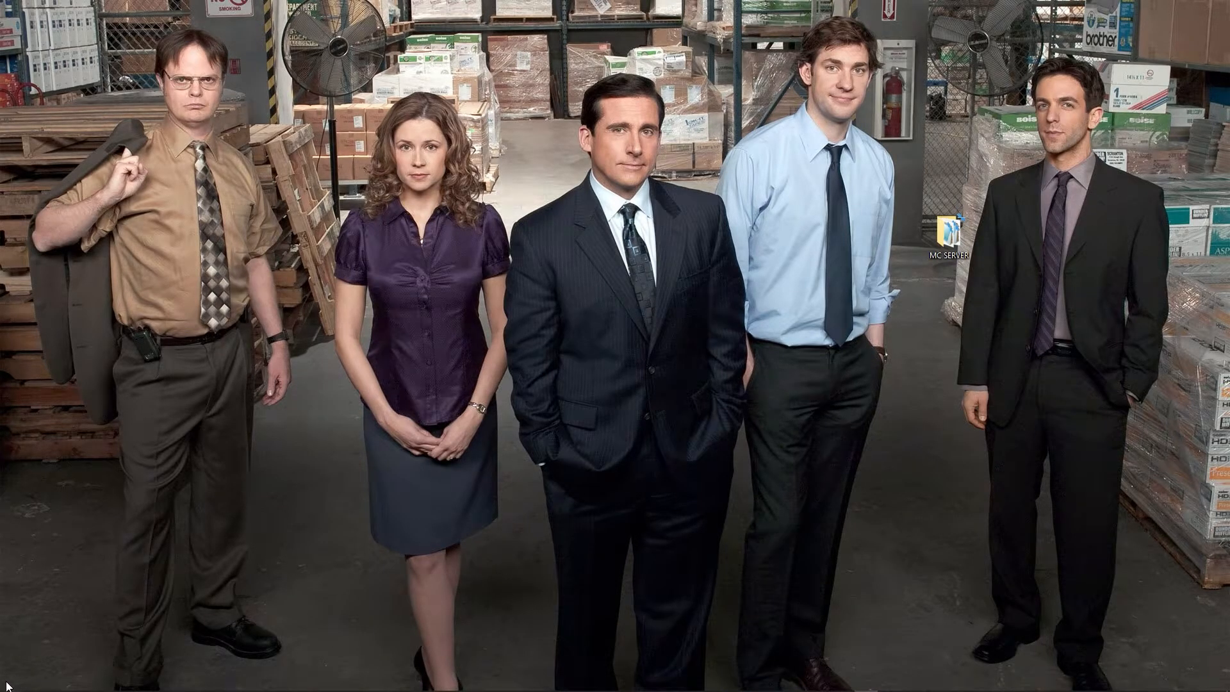
Search Windows for cmd and start Command Prompt as administrator.
click(10, 683)
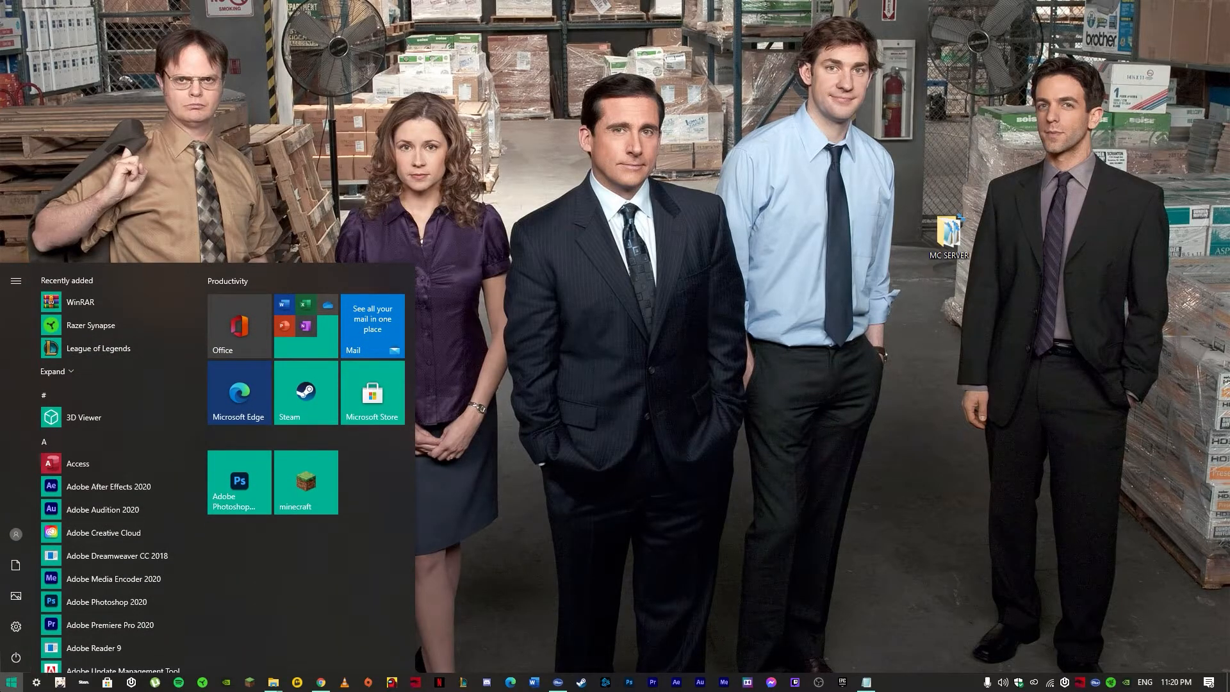
click(12, 685)
click(11, 685)
text(cmd)
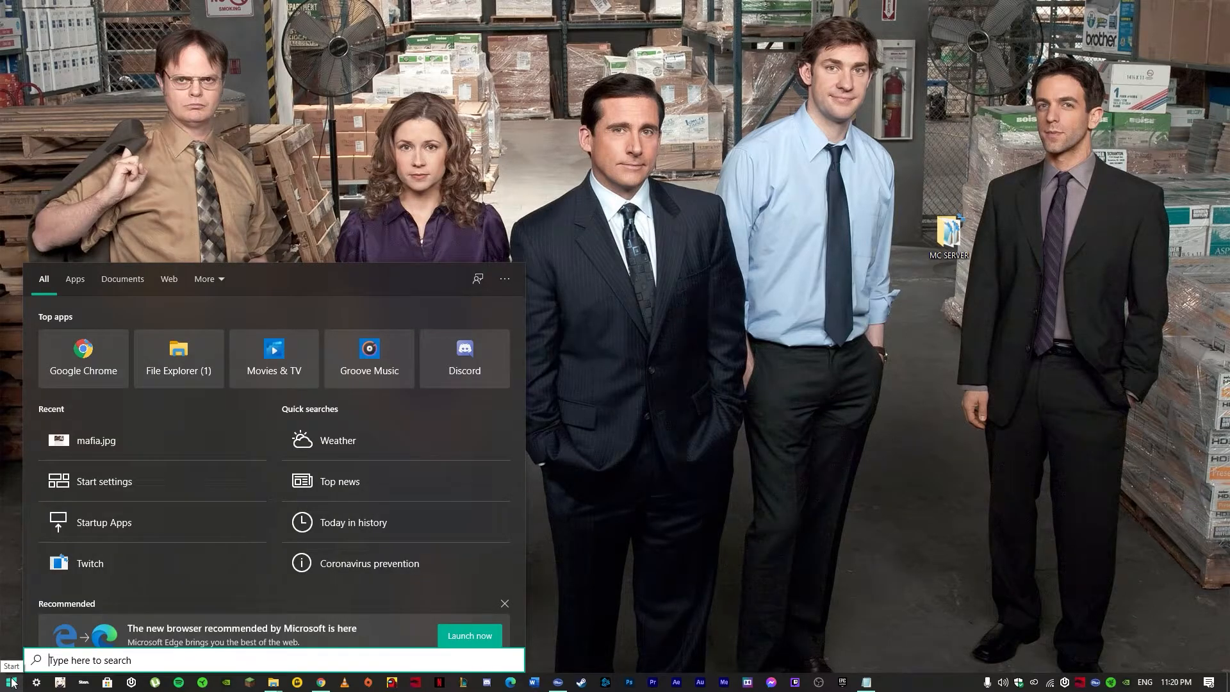
right_click(57, 325)
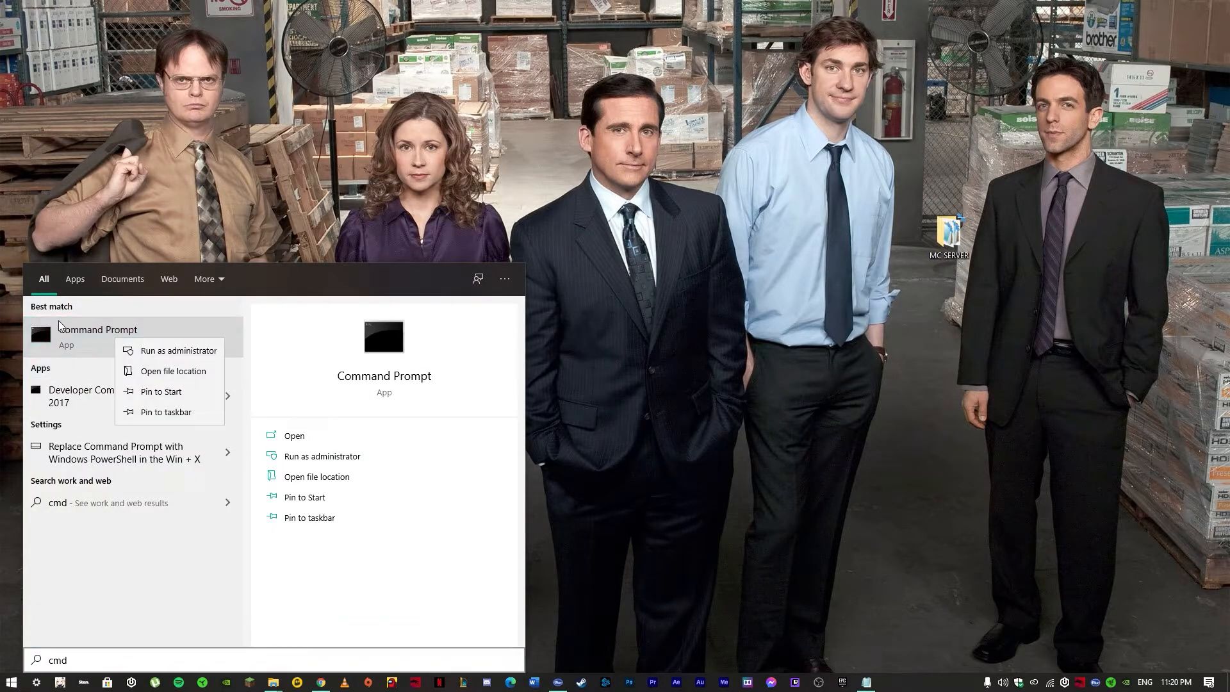
click(178, 351)
click(557, 421)
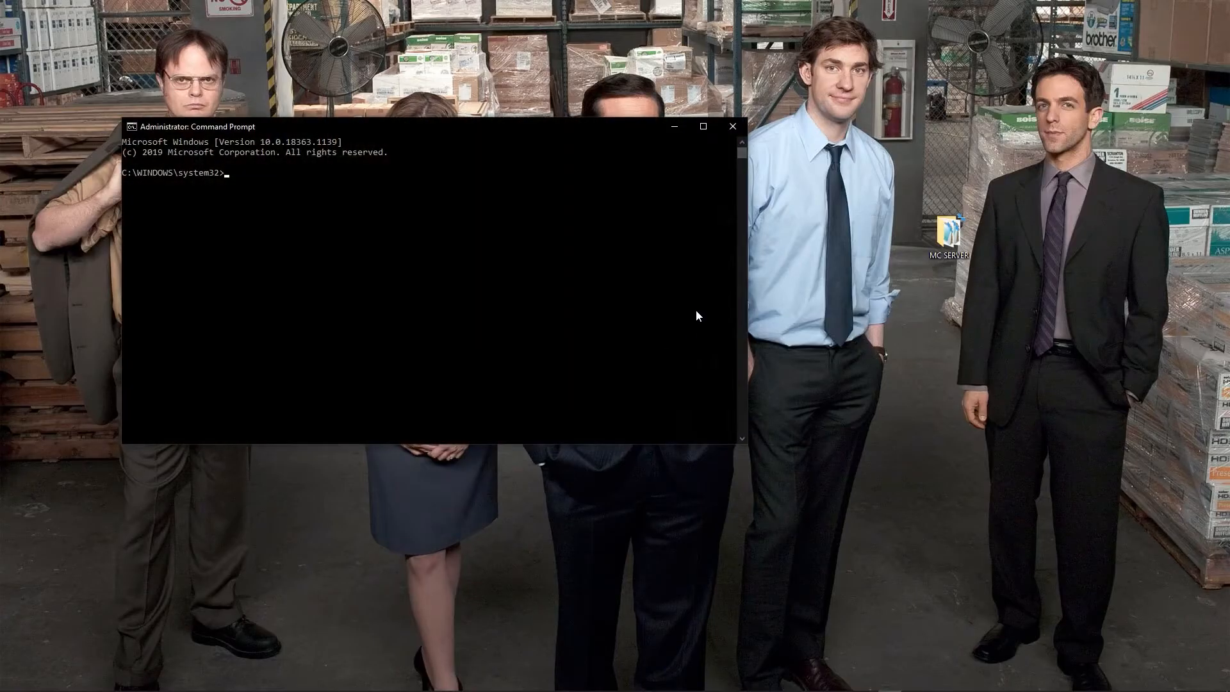
Run ipconfig in the Command Prompt and highlight the IPv4 Address line in its output.
drag(394, 136, 515, 187)
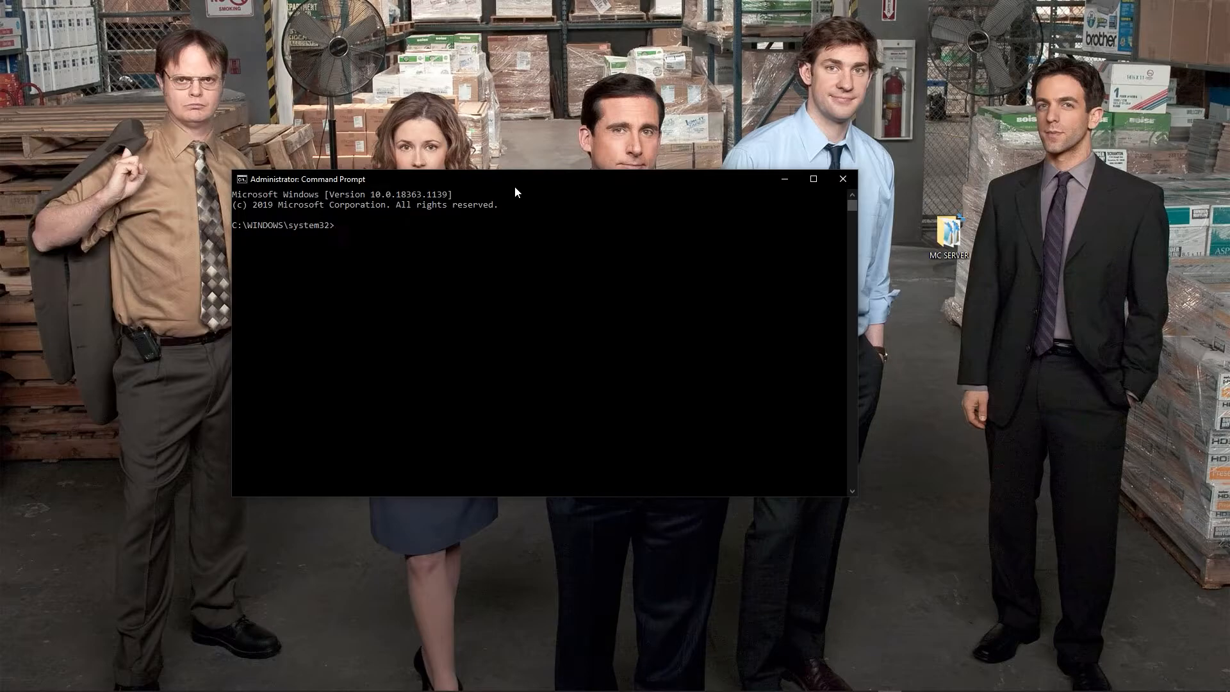
text(ipconfig)
key(Return)
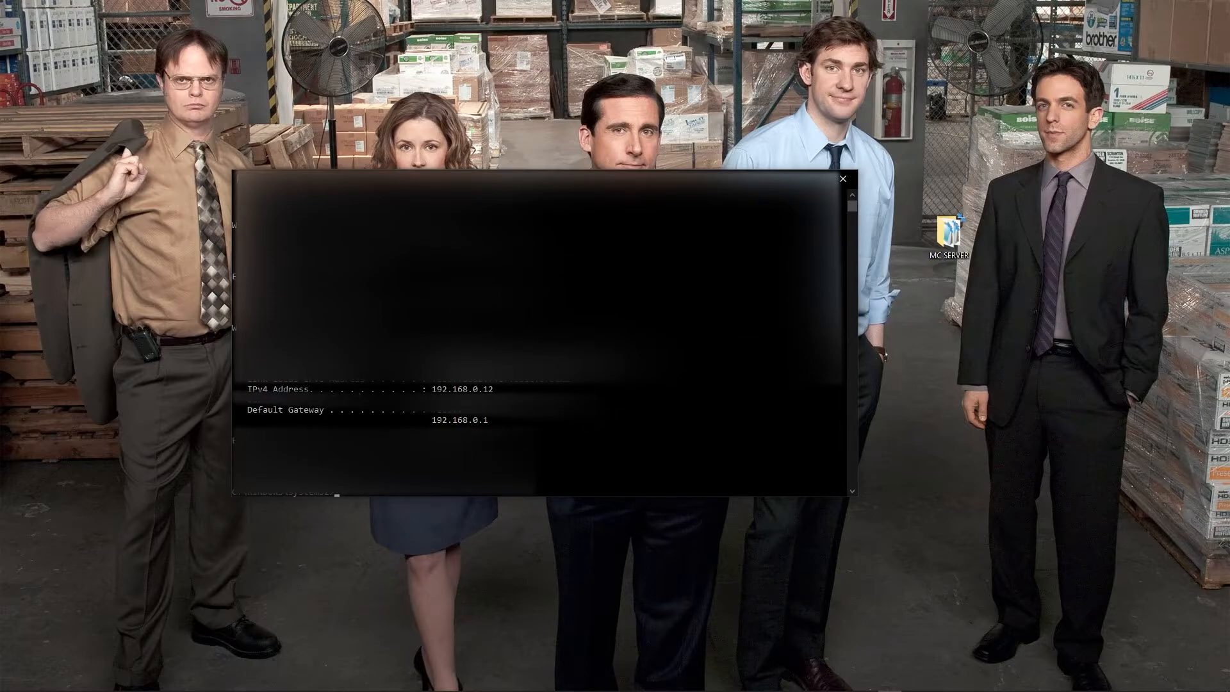
drag(246, 389, 492, 390)
click(260, 428)
Copy the Default Gateway IP address from the ipconfig output and switch to the Chrome window.
drag(247, 412, 346, 412)
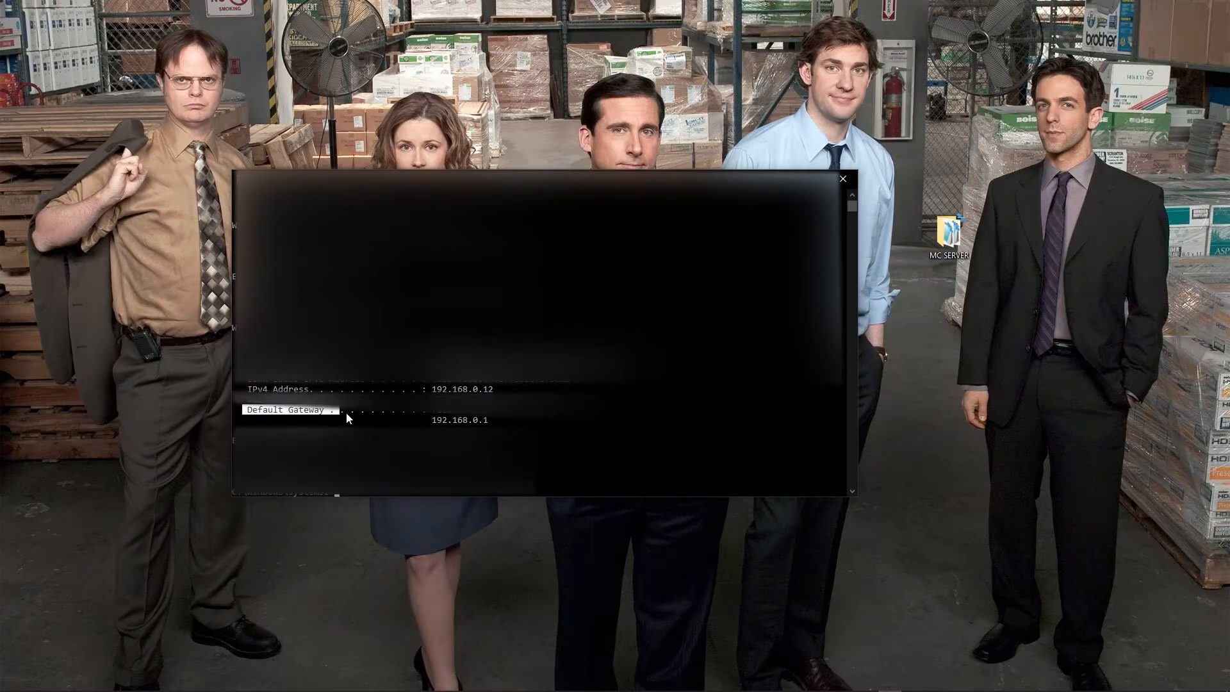
click(428, 420)
drag(429, 420, 494, 421)
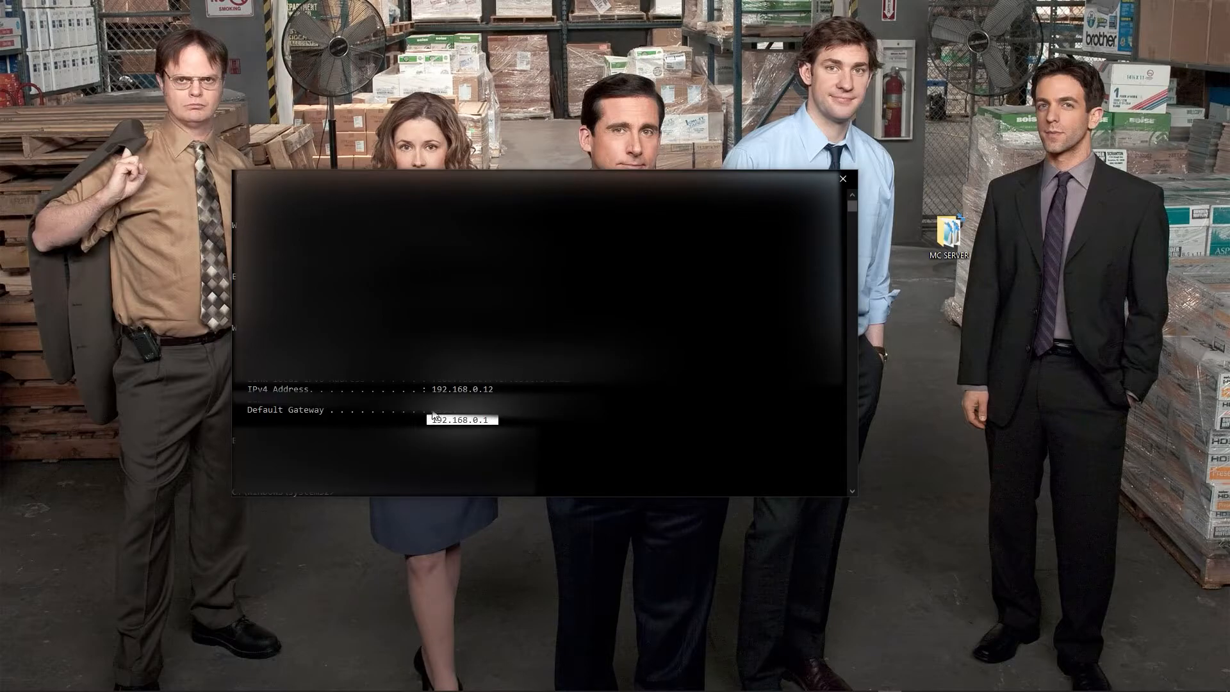
click(426, 421)
click(434, 421)
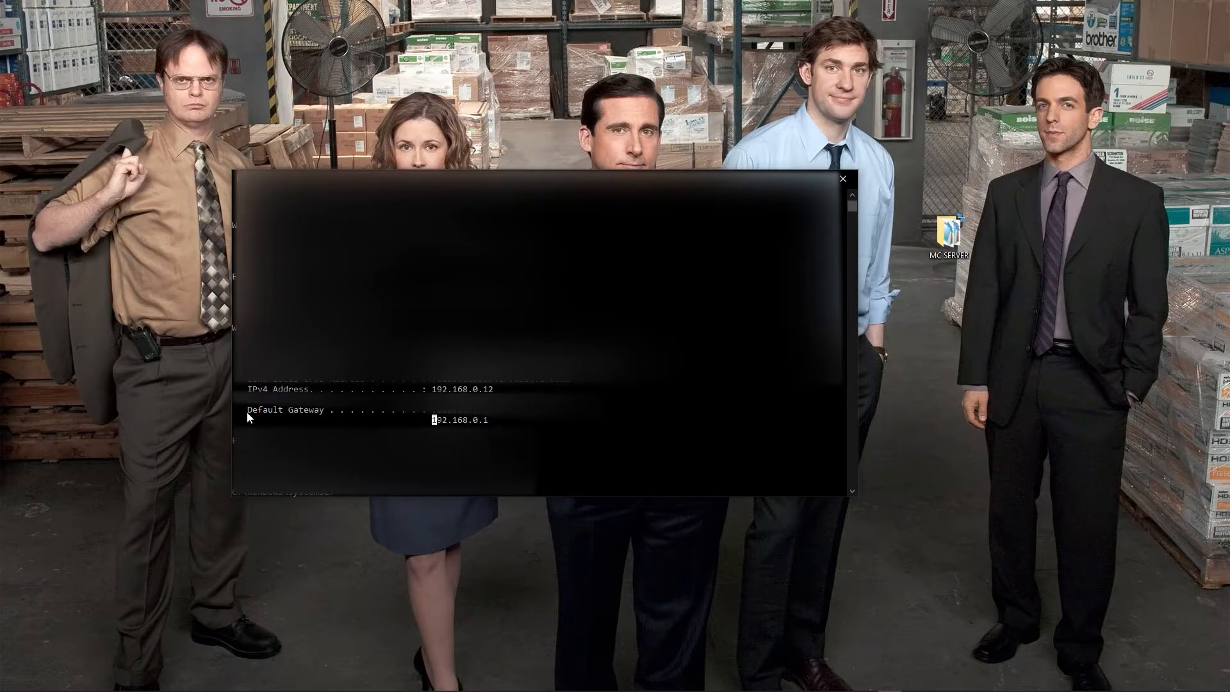
drag(433, 421, 484, 424)
right_click(484, 426)
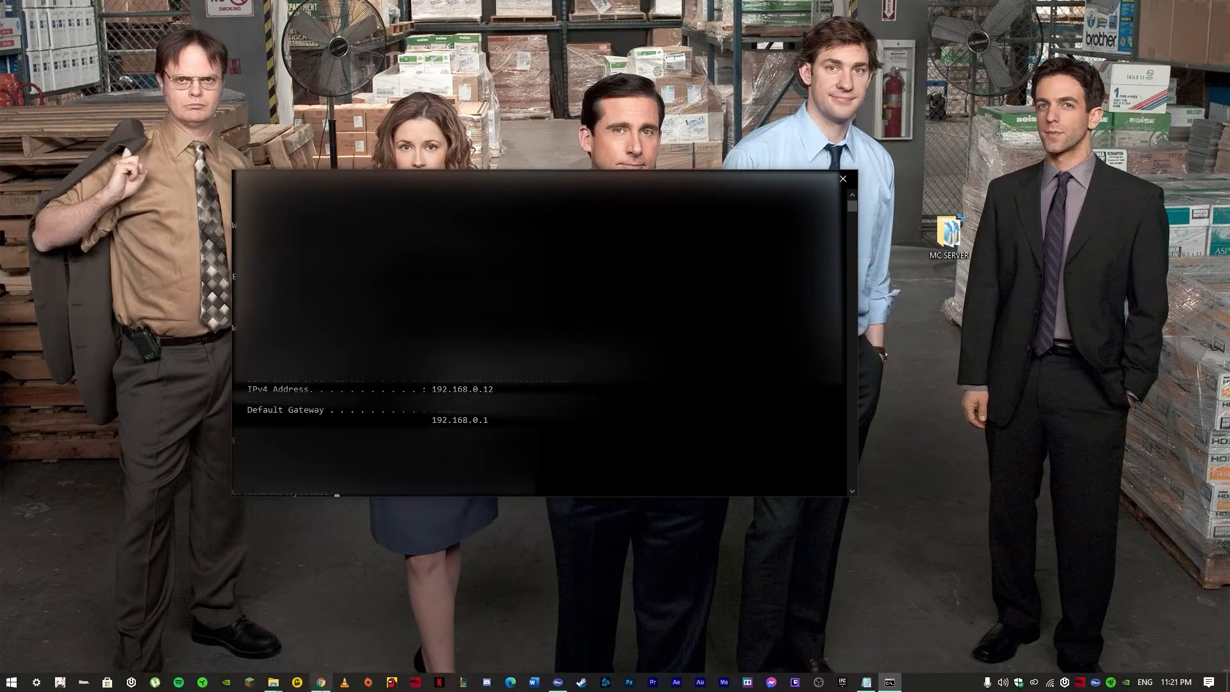
click(321, 683)
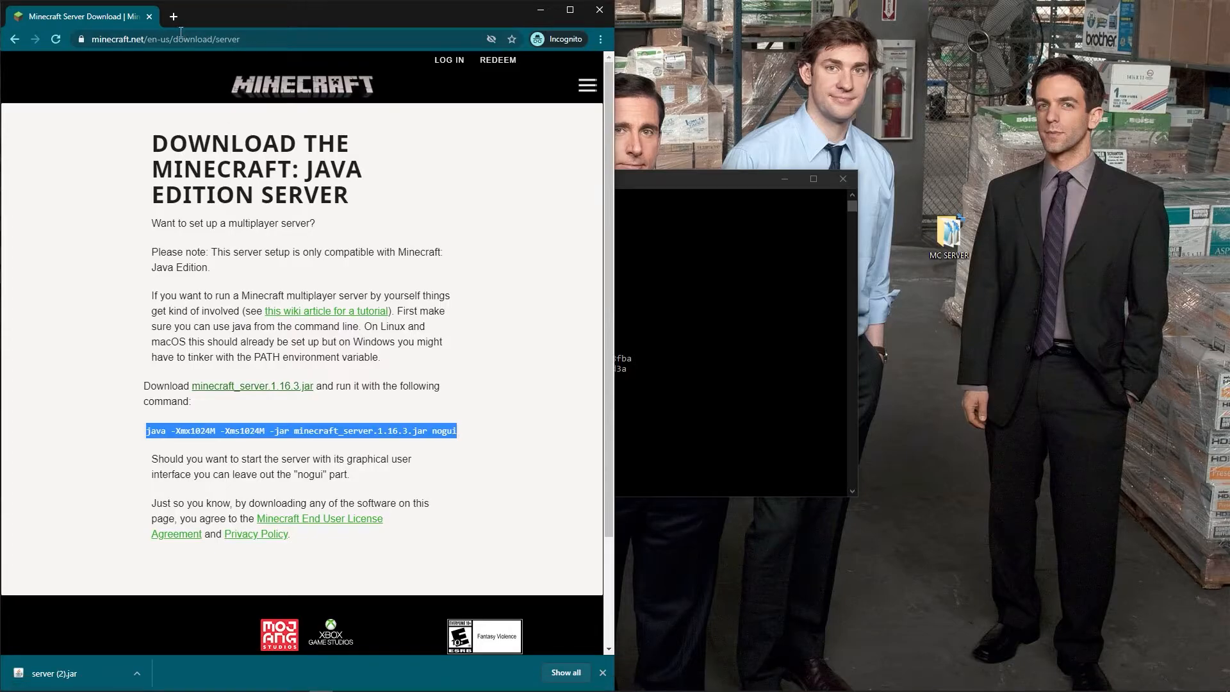
Open the router's admin page at 192.168.0.1 and maximise the browser window.
click(182, 38)
text(192.168.0.1)
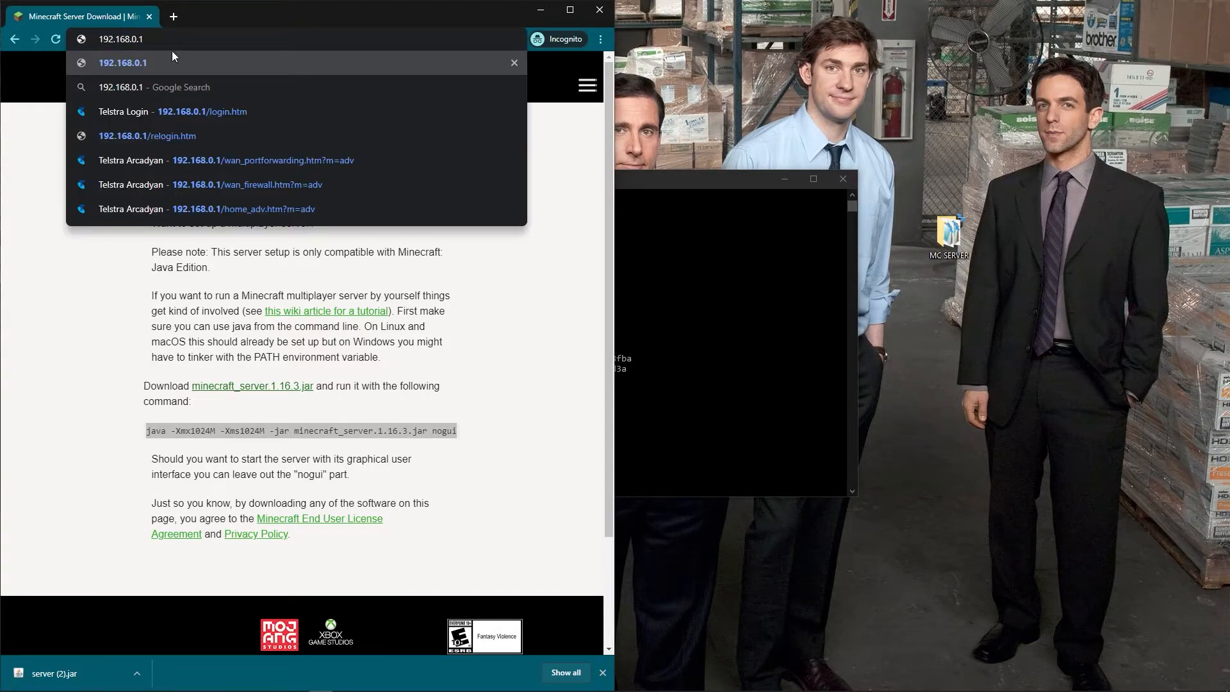
click(147, 59)
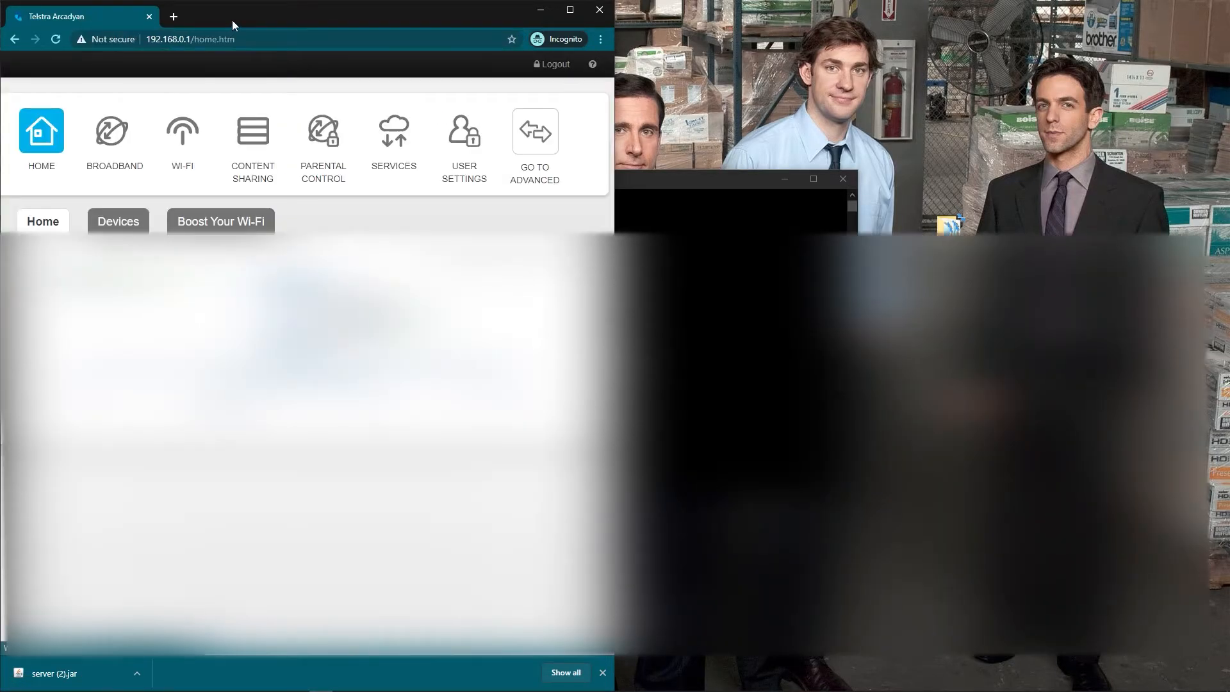
double_click(232, 21)
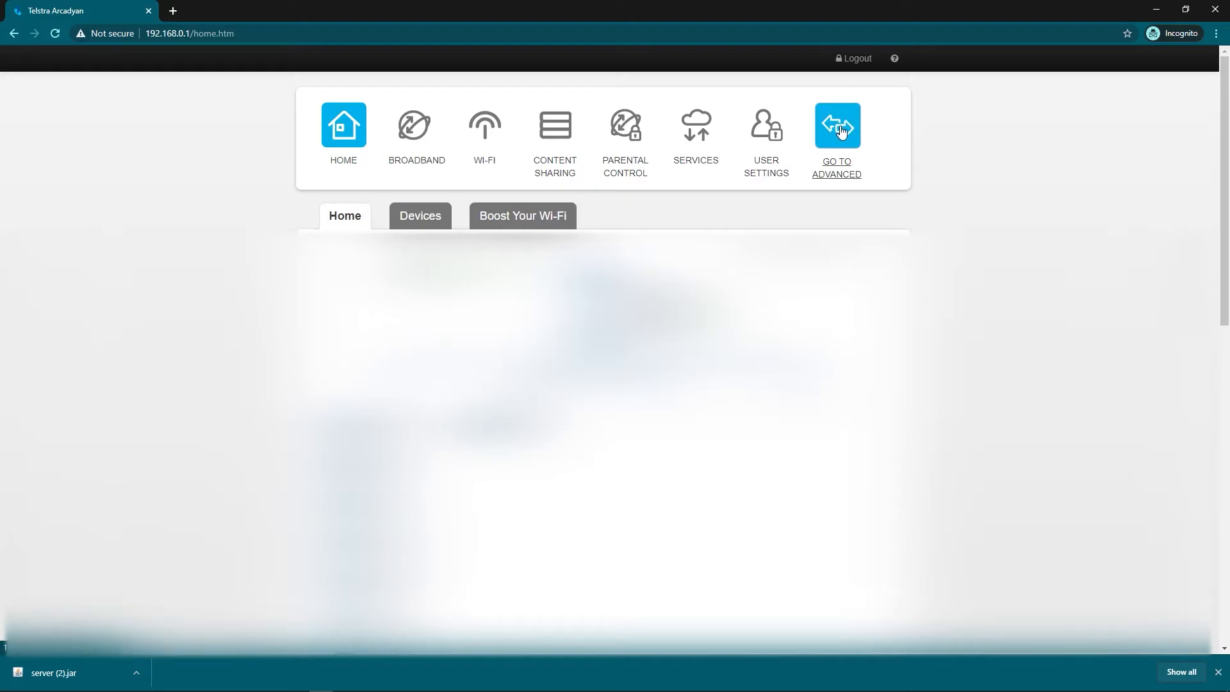
Switch the router to its advanced settings and open the firewall's port forwarding page.
click(861, 172)
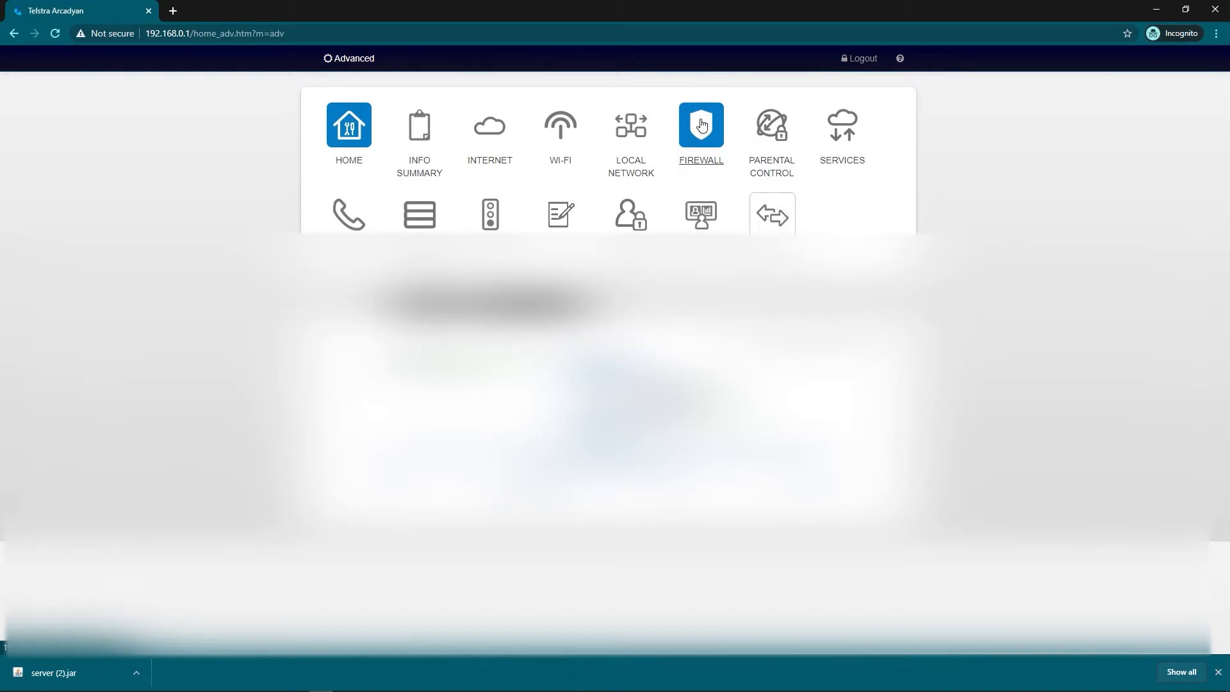
click(702, 125)
click(426, 306)
scroll(244, 282, down, 1)
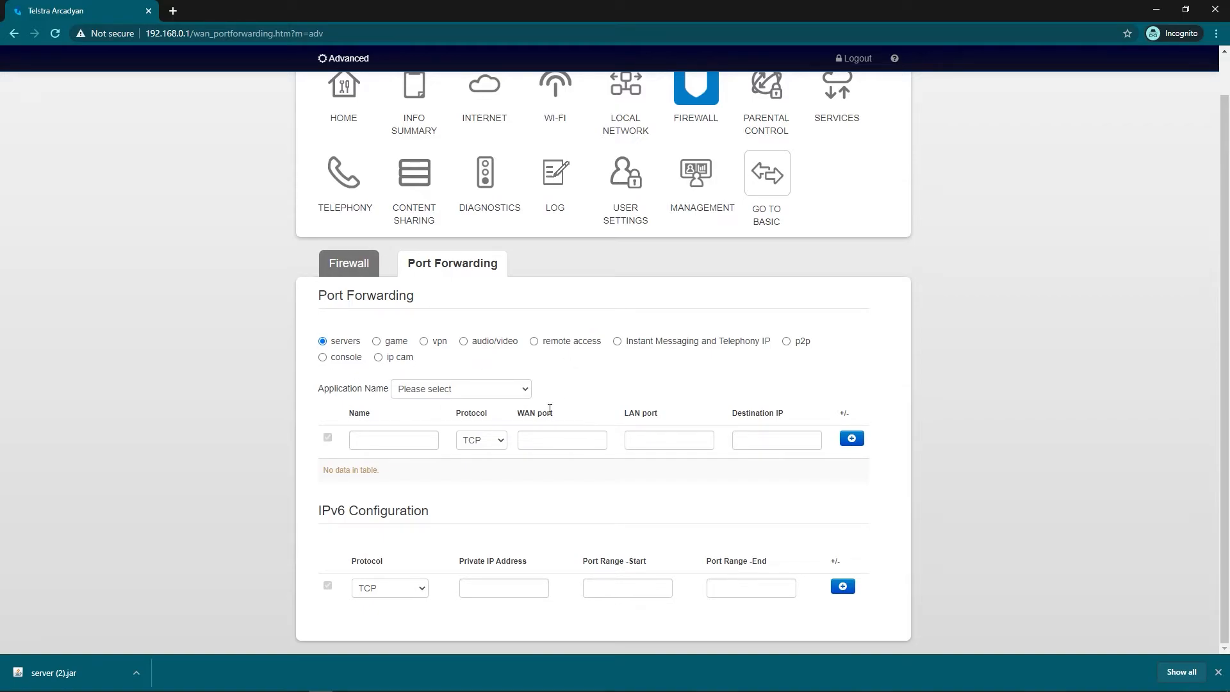
Name the new port forwarding rule Minecraft and set its protocol to BOTH.
click(374, 440)
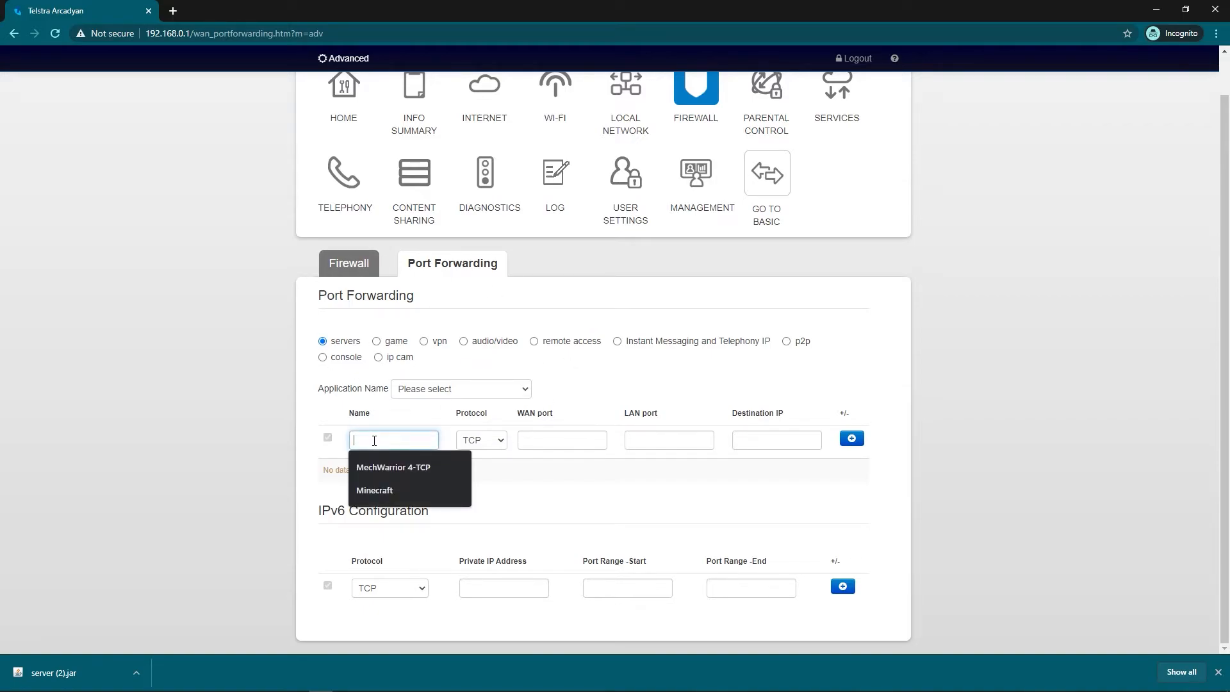
key(Down)
key(Down)
key(Return)
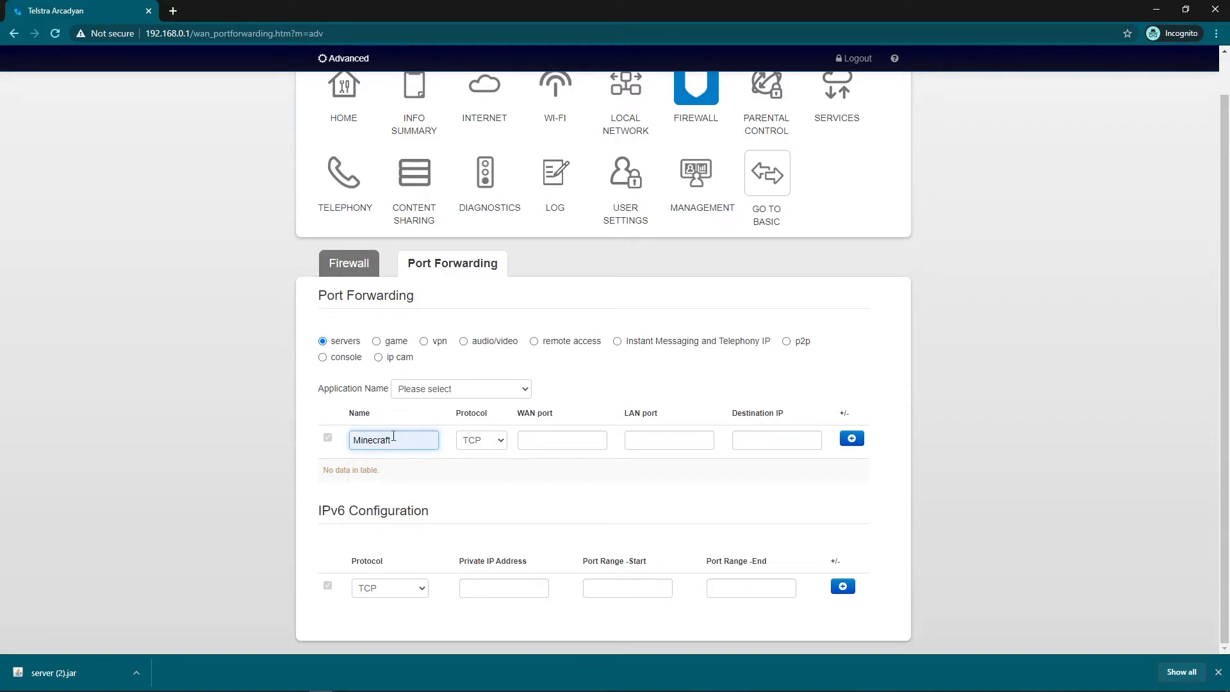
click(473, 445)
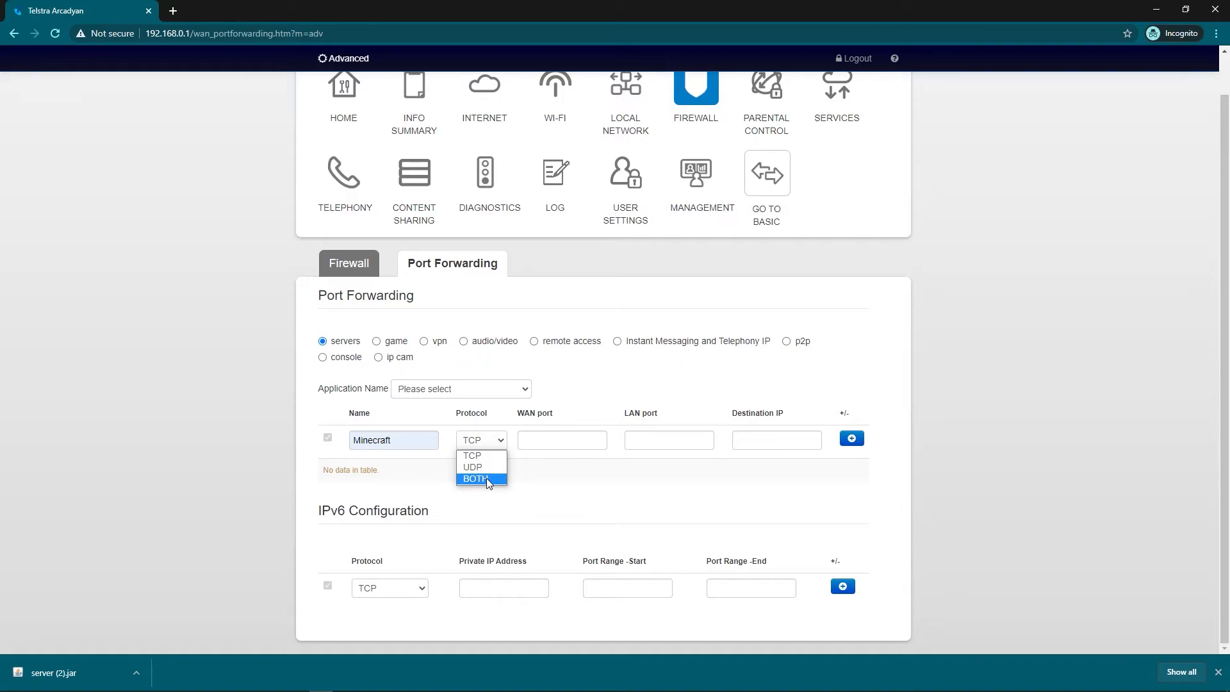
click(486, 480)
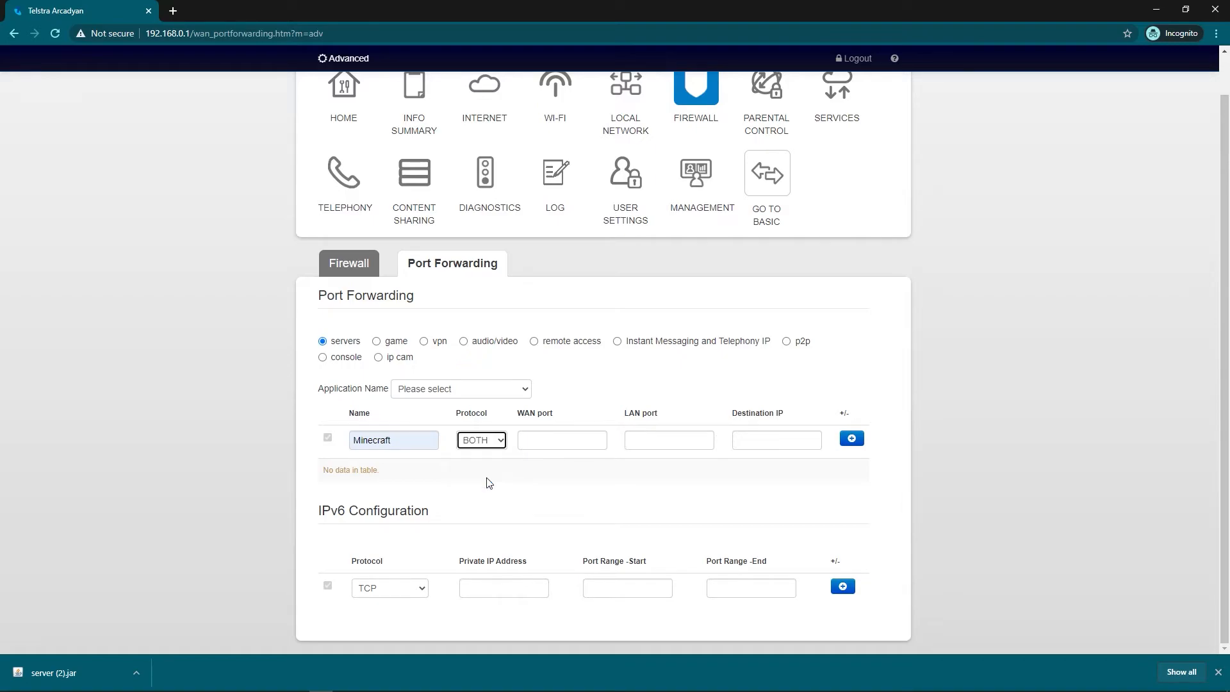
Set both the WAN port and the LAN port of the Minecraft rule to 25565.
click(536, 442)
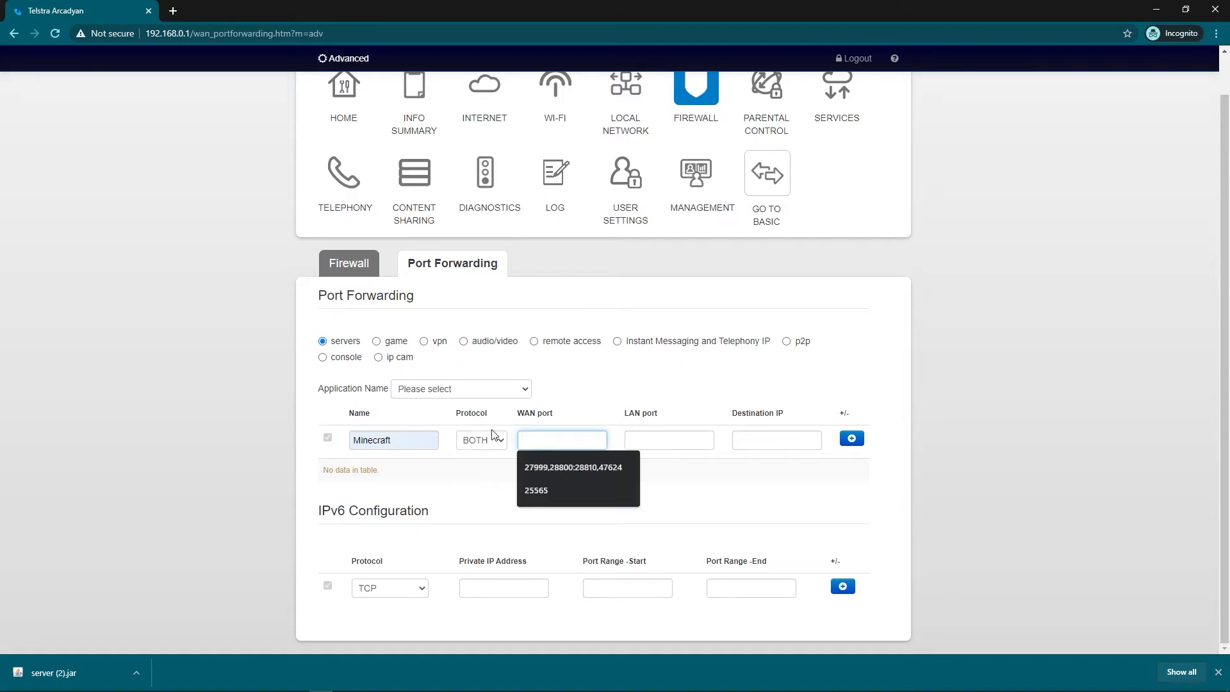
click(541, 491)
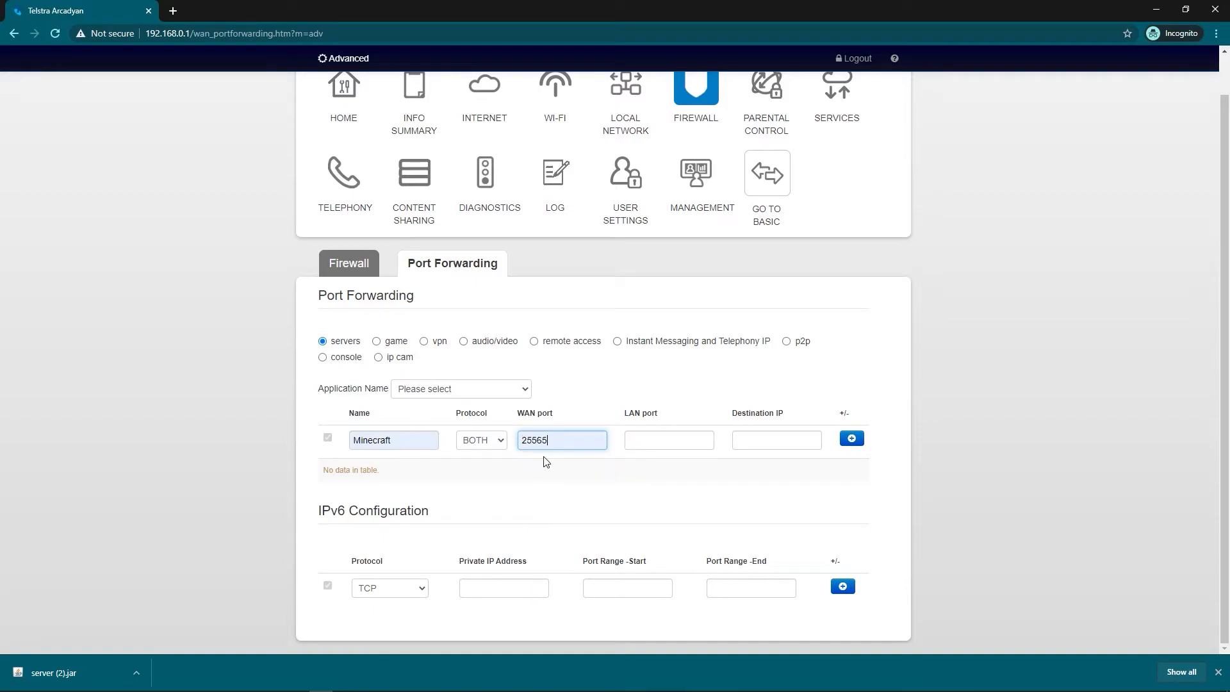
click(653, 440)
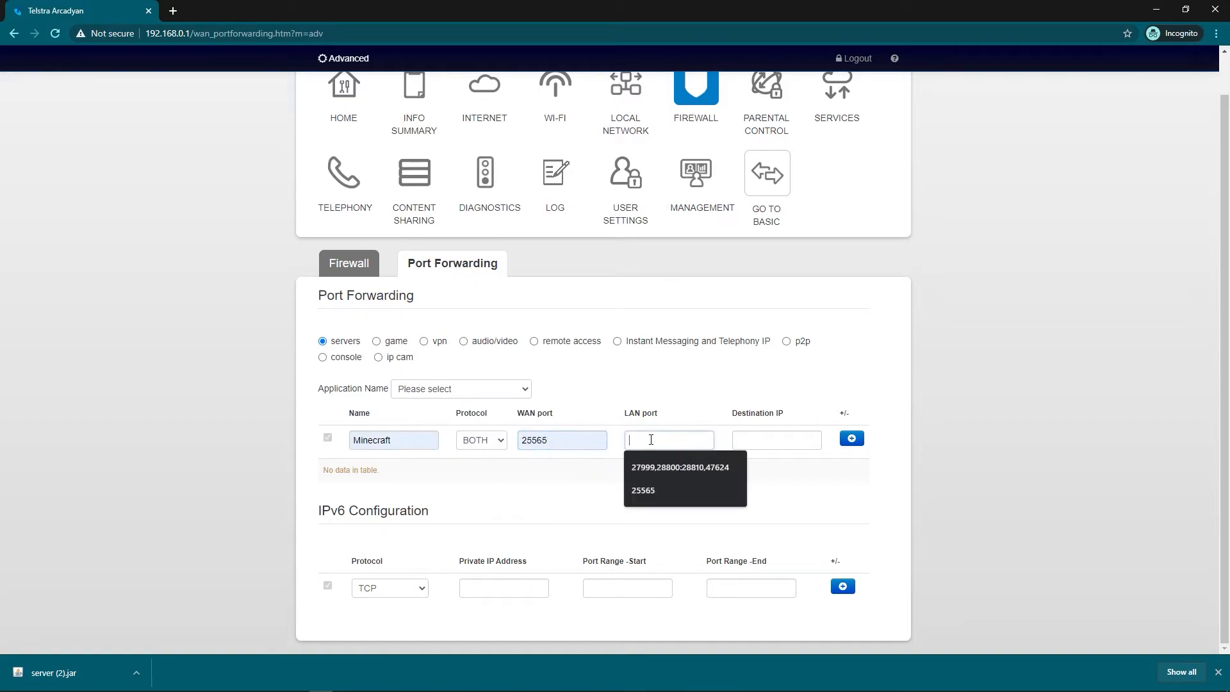
click(651, 492)
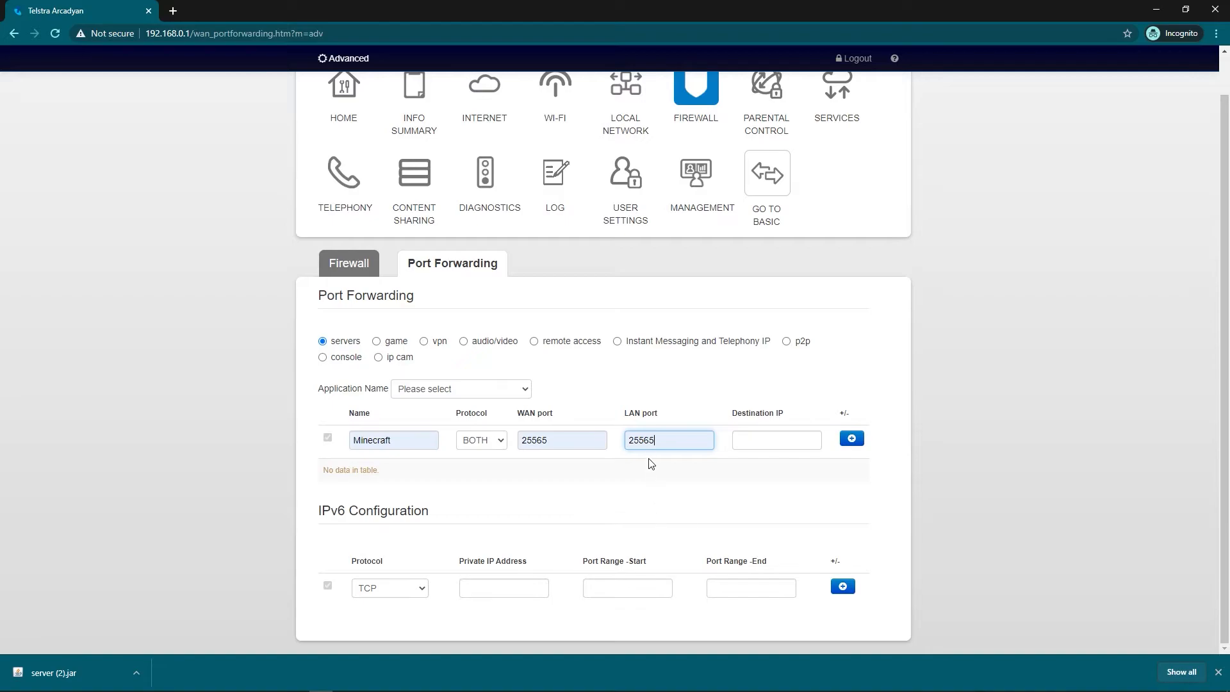
click(687, 445)
Copy the IPv4 address 192.168.0.12 from the Command Prompt output into the Minecraft rule's Destination IP.
click(763, 442)
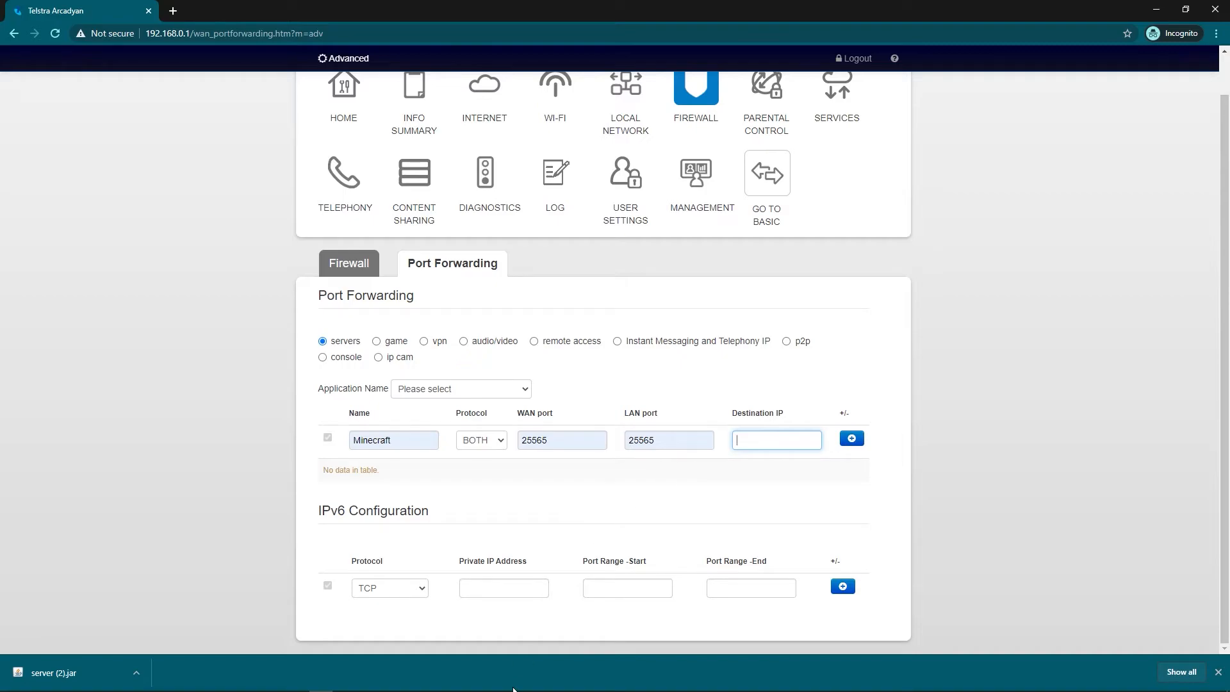
click(890, 683)
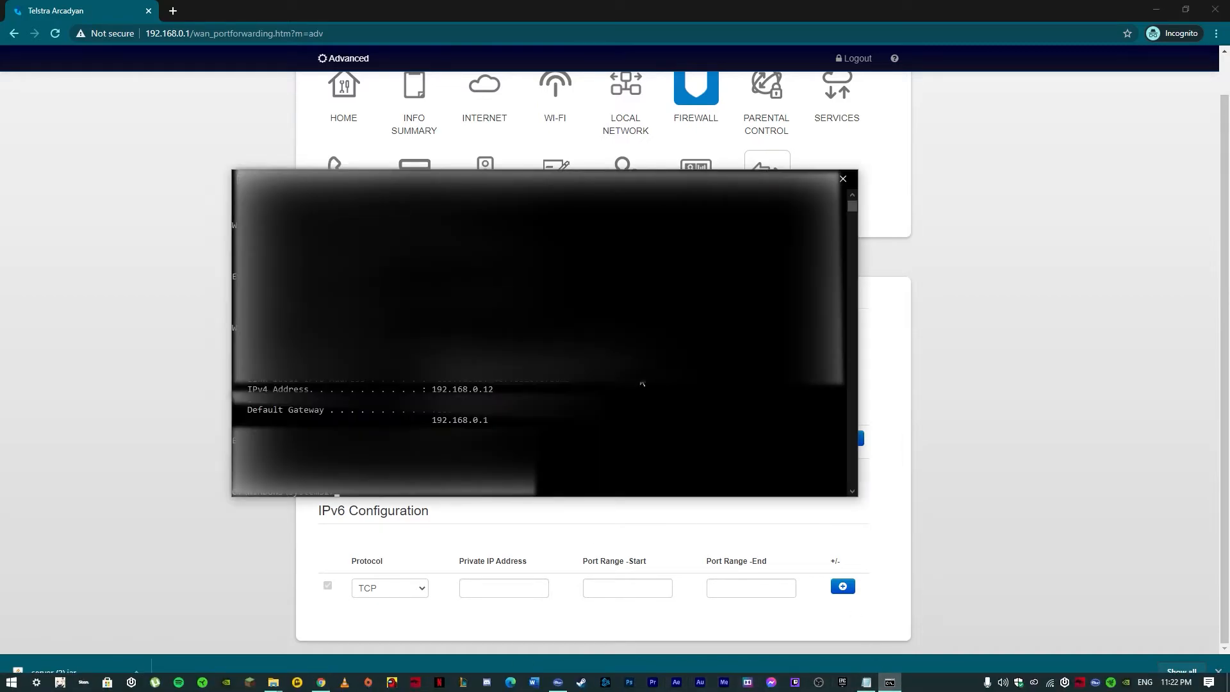
drag(250, 390, 313, 389)
drag(434, 390, 492, 392)
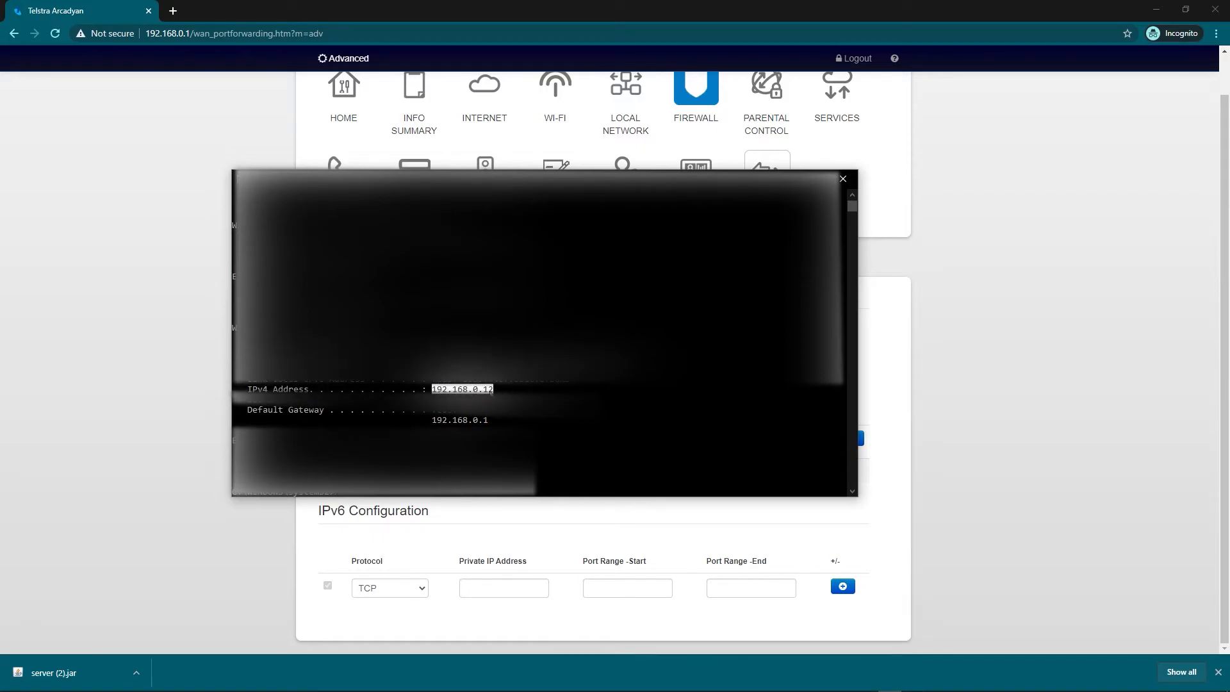
key(ctrl+c)
click(988, 491)
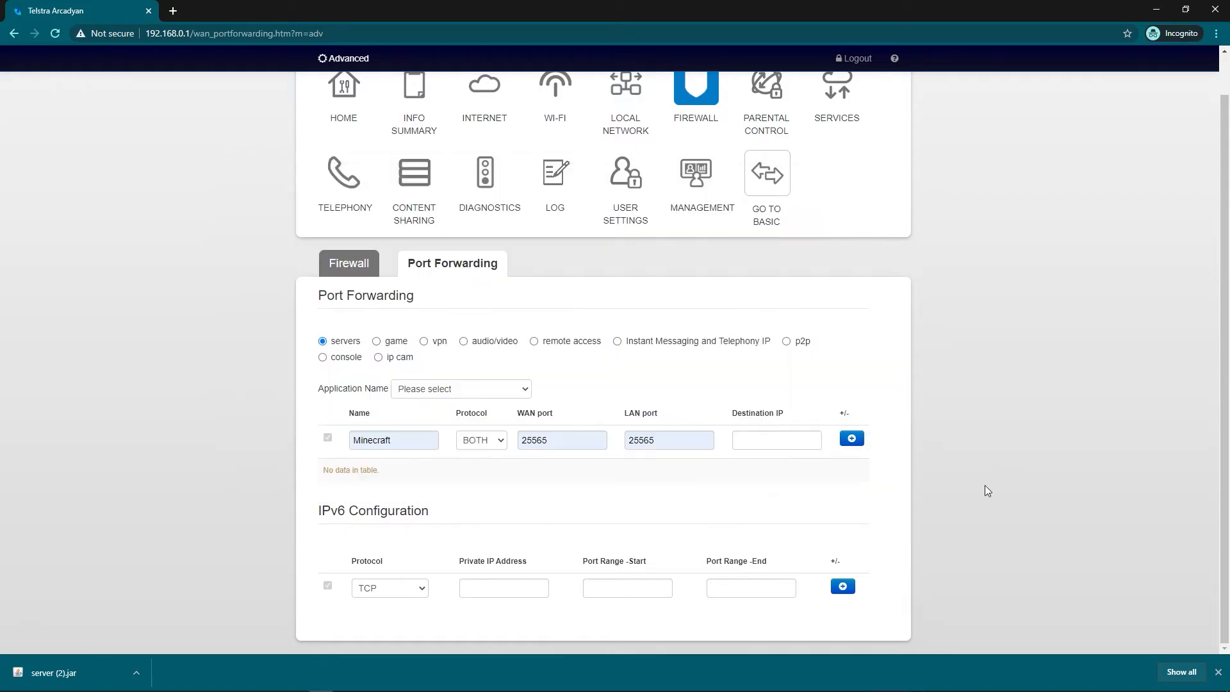
key(ctrl+v)
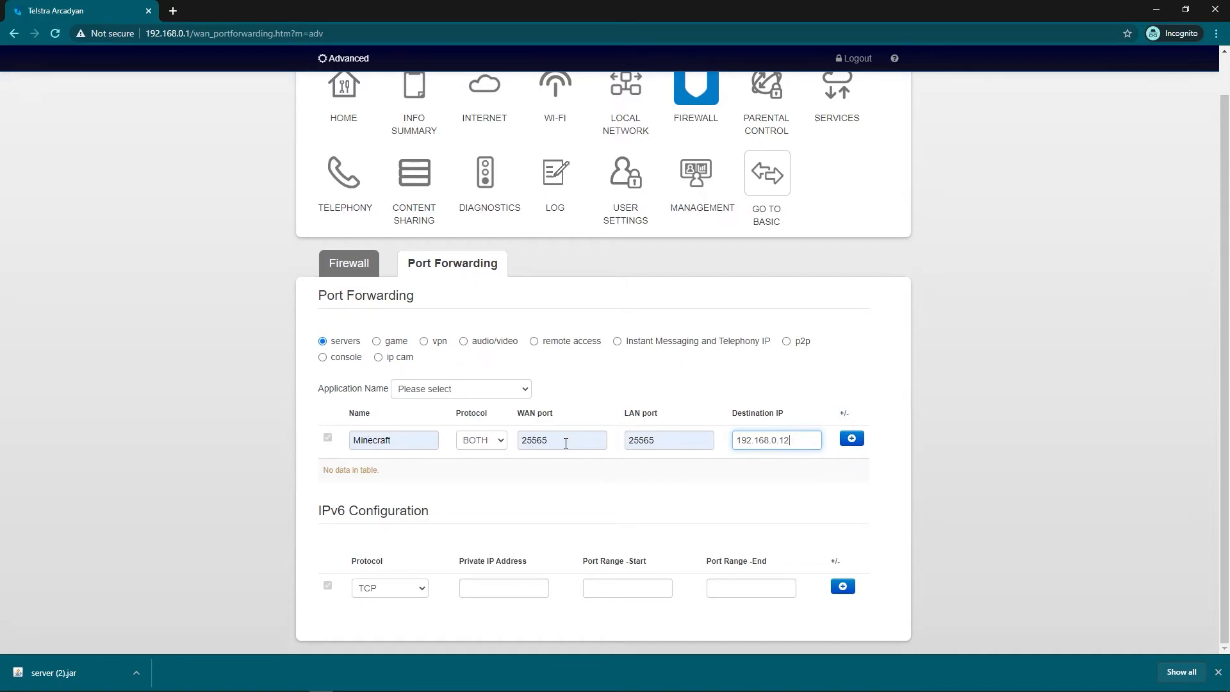
Review the Minecraft rule's protocol, LAN port and destination IP entries.
click(484, 443)
click(474, 482)
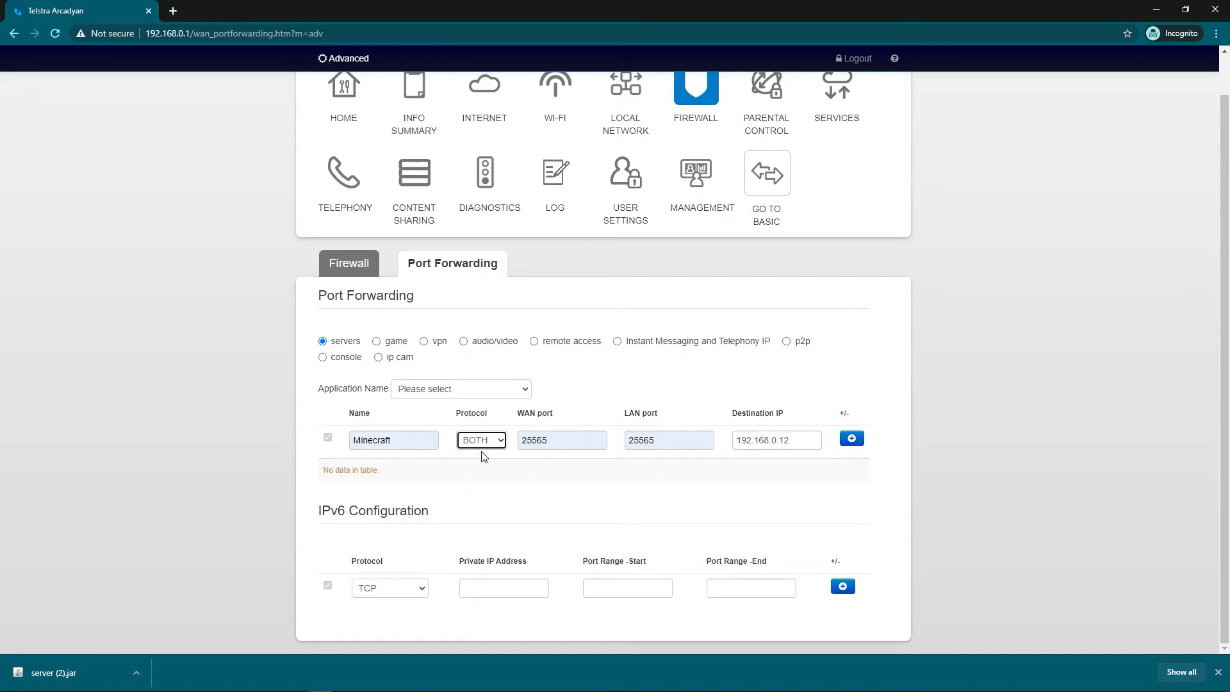
key(Tab)
click(654, 441)
double_click(655, 441)
click(682, 467)
mouse_move(738, 441)
mouse_down()
mouse_move(798, 443)
mouse_move(747, 441)
mouse_up()
double_click(776, 442)
click(797, 444)
Add the Minecraft rule to the port forwarding table and save the router settings.
click(852, 442)
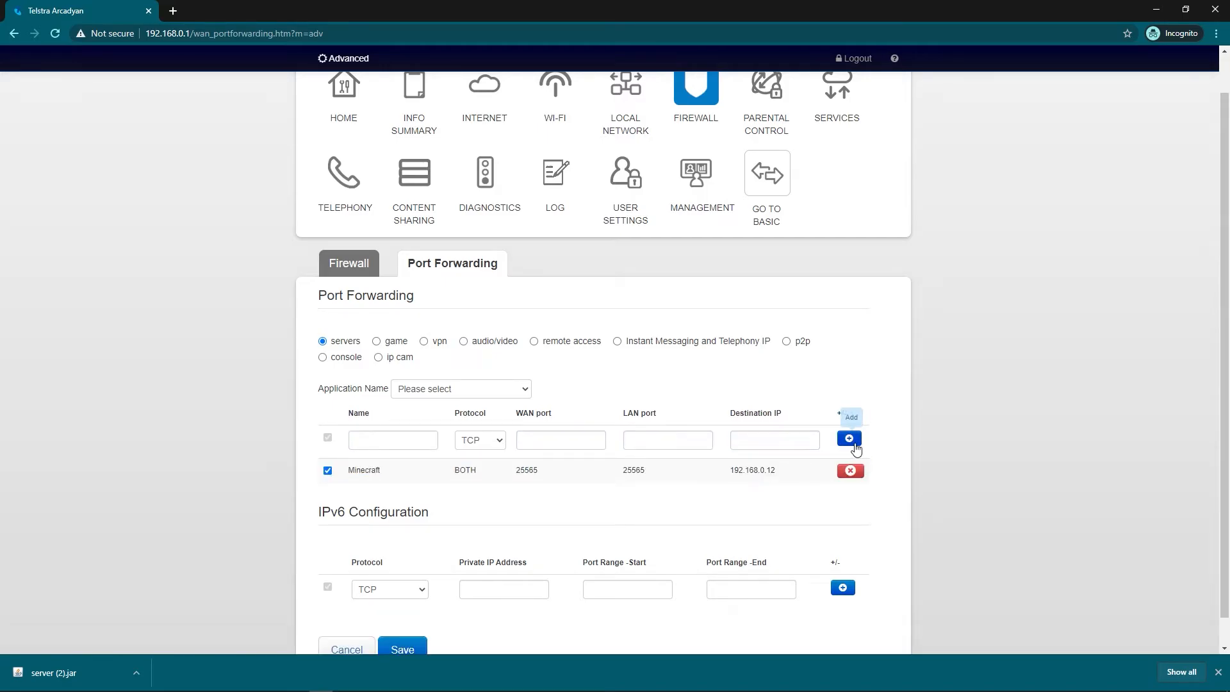
scroll(650, 459, down, 1)
click(400, 620)
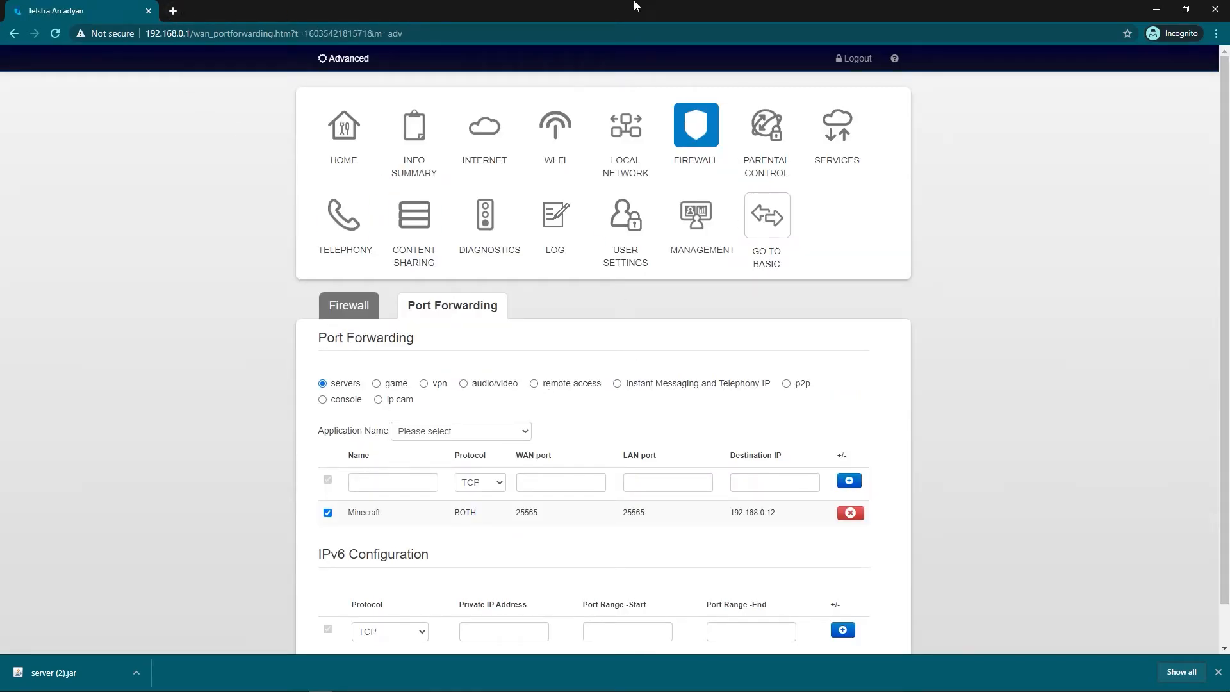
Close the browser and Command Prompt windows and open the MC SERVER folder from the desktop.
click(1215, 9)
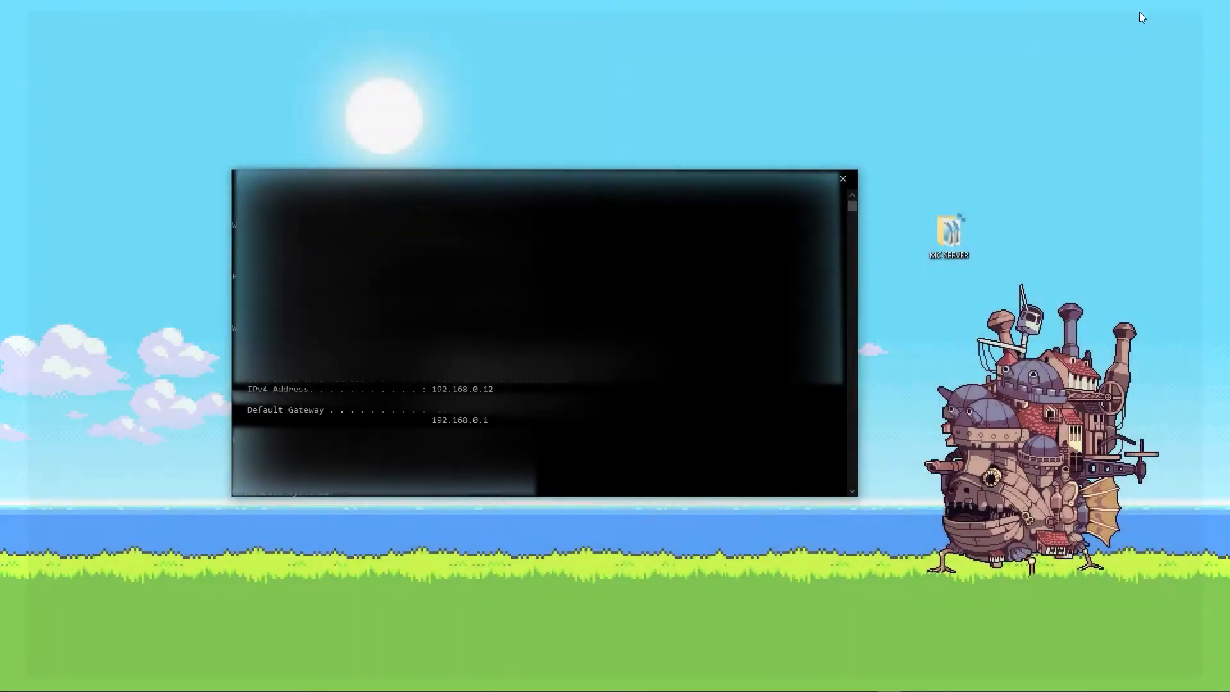
click(847, 177)
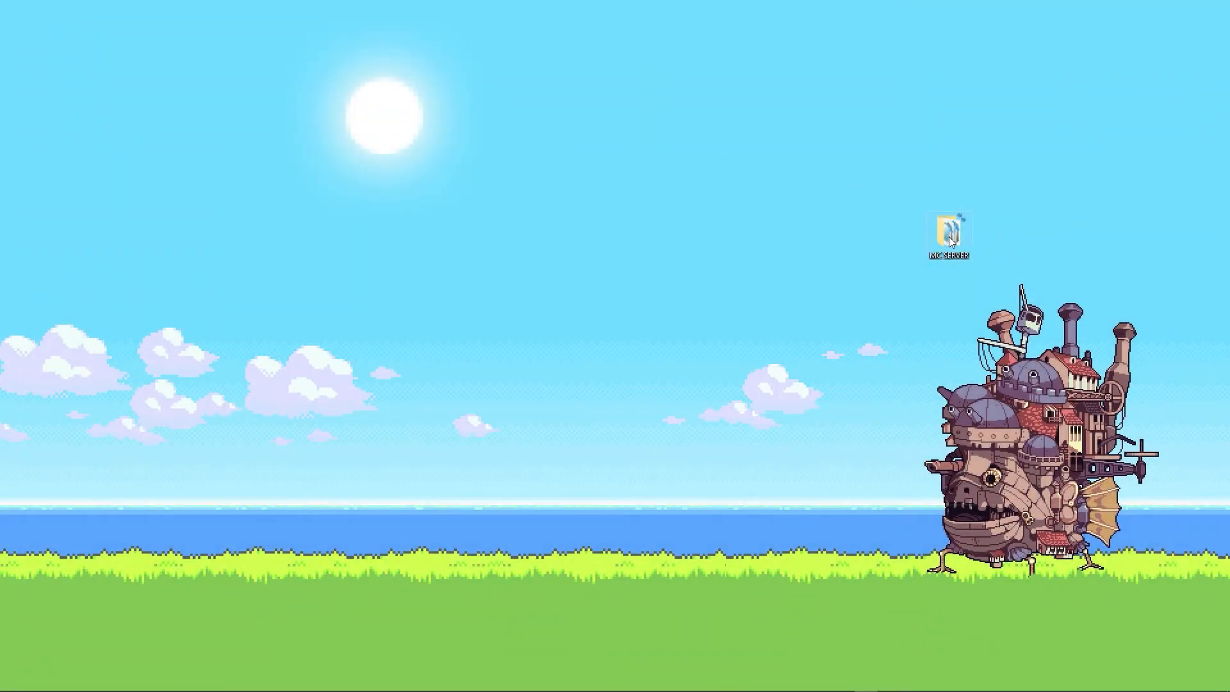
drag(948, 236, 574, 314)
double_click(566, 314)
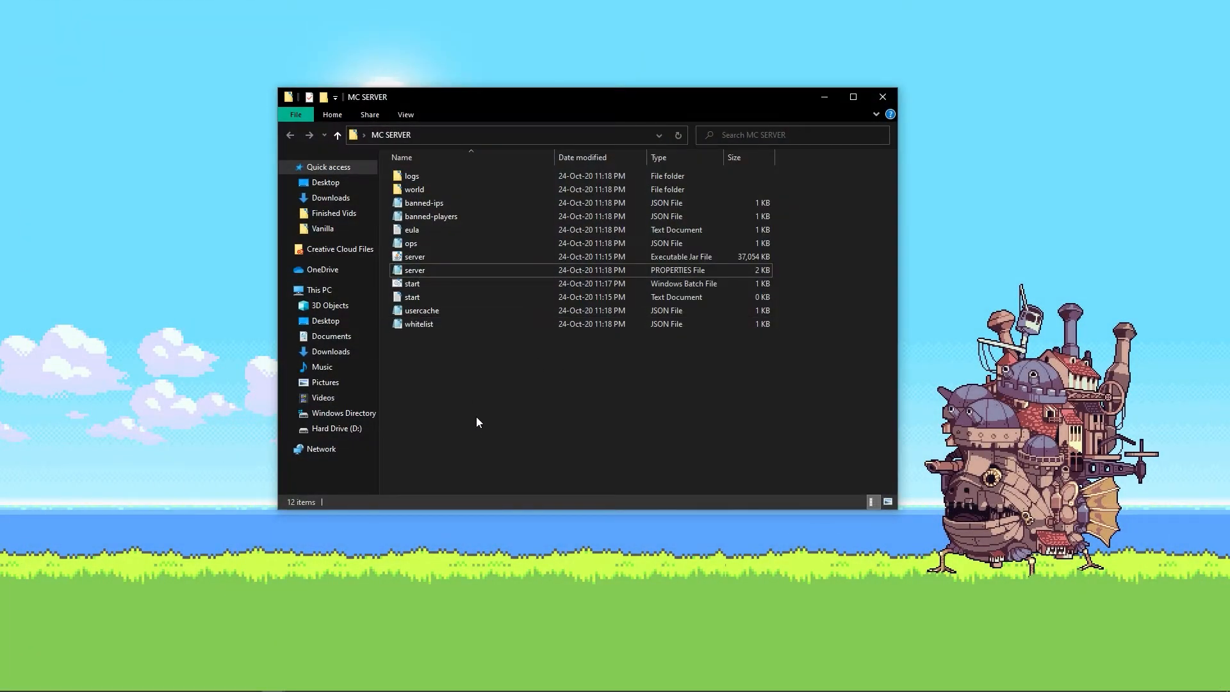
Run the start Windows batch file to launch the server and reposition its console window.
click(431, 286)
double_click(430, 283)
drag(522, 141, 653, 196)
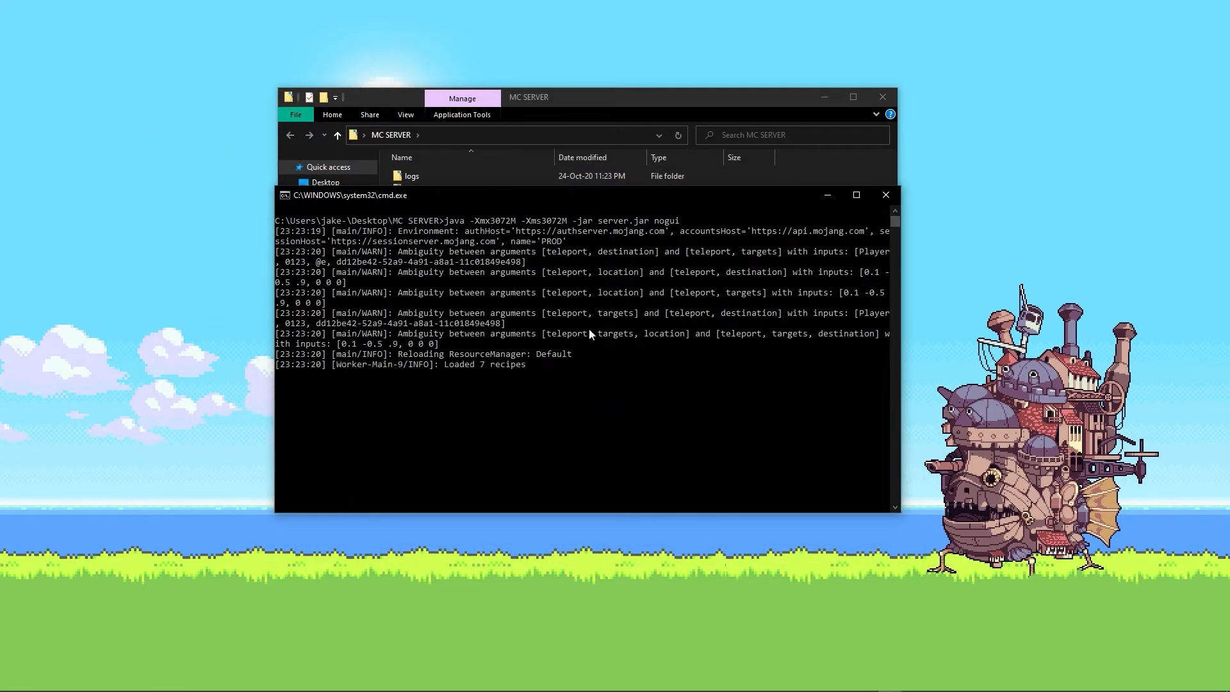
Open a new incognito Chrome window and go to google.com.
click(321, 683)
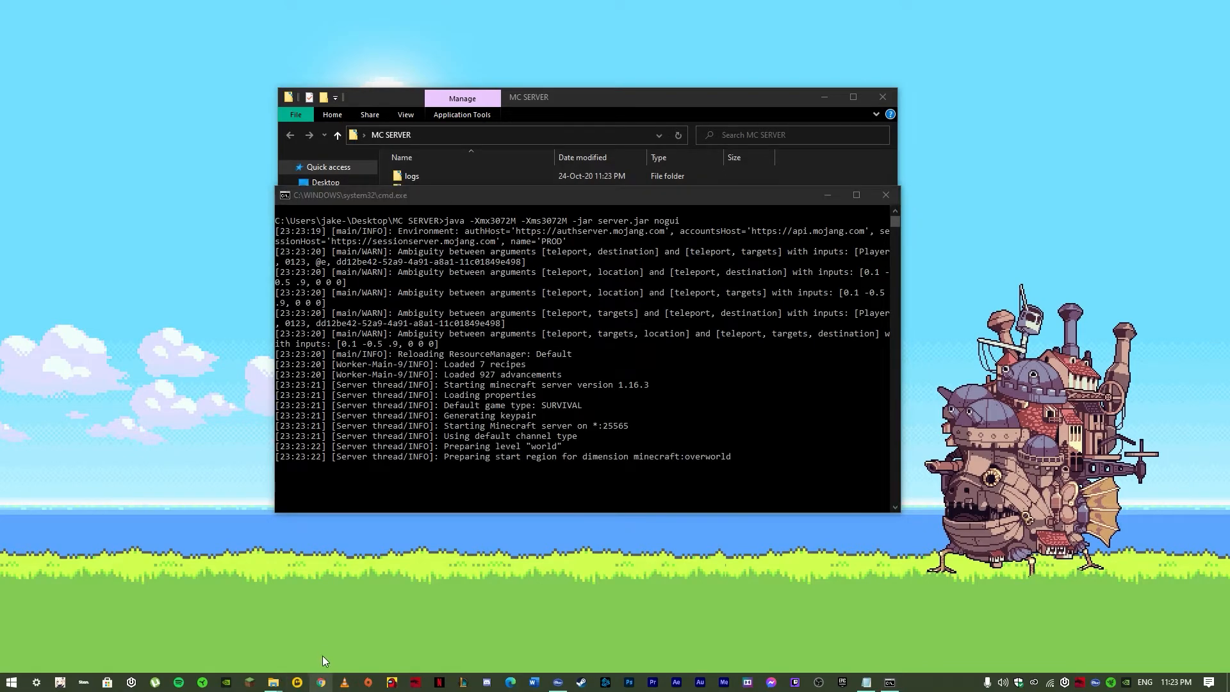
right_click(321, 682)
click(316, 603)
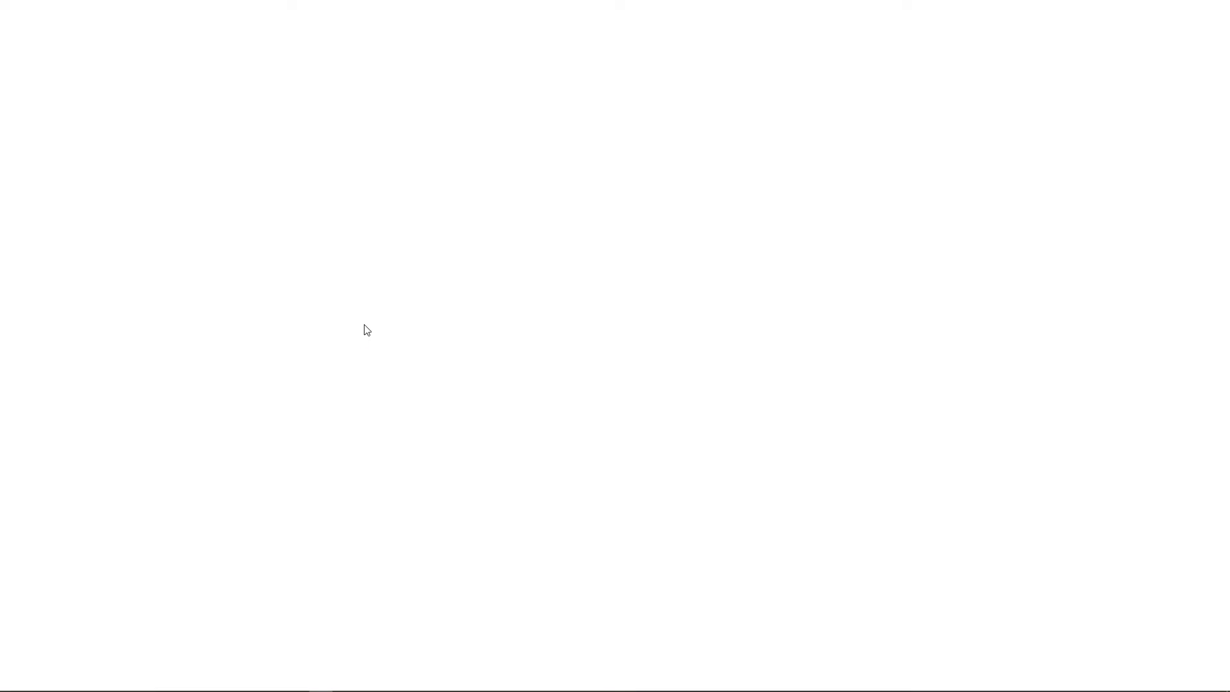
text(g)
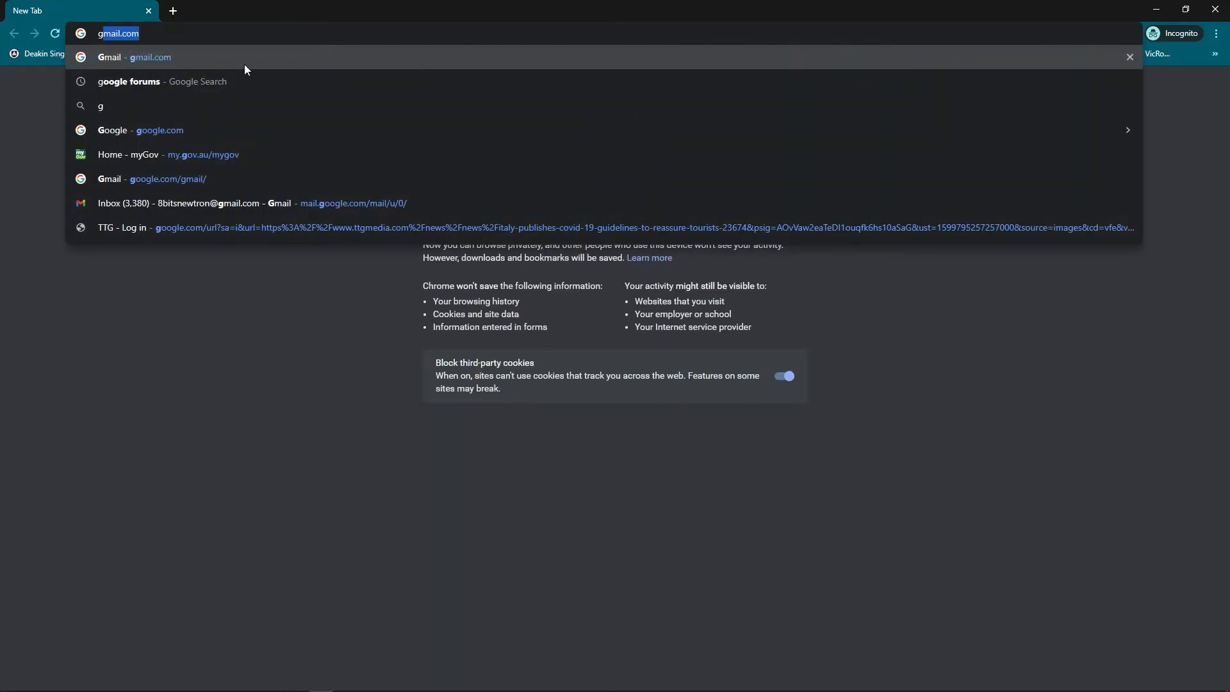
text(oog)
key(Return)
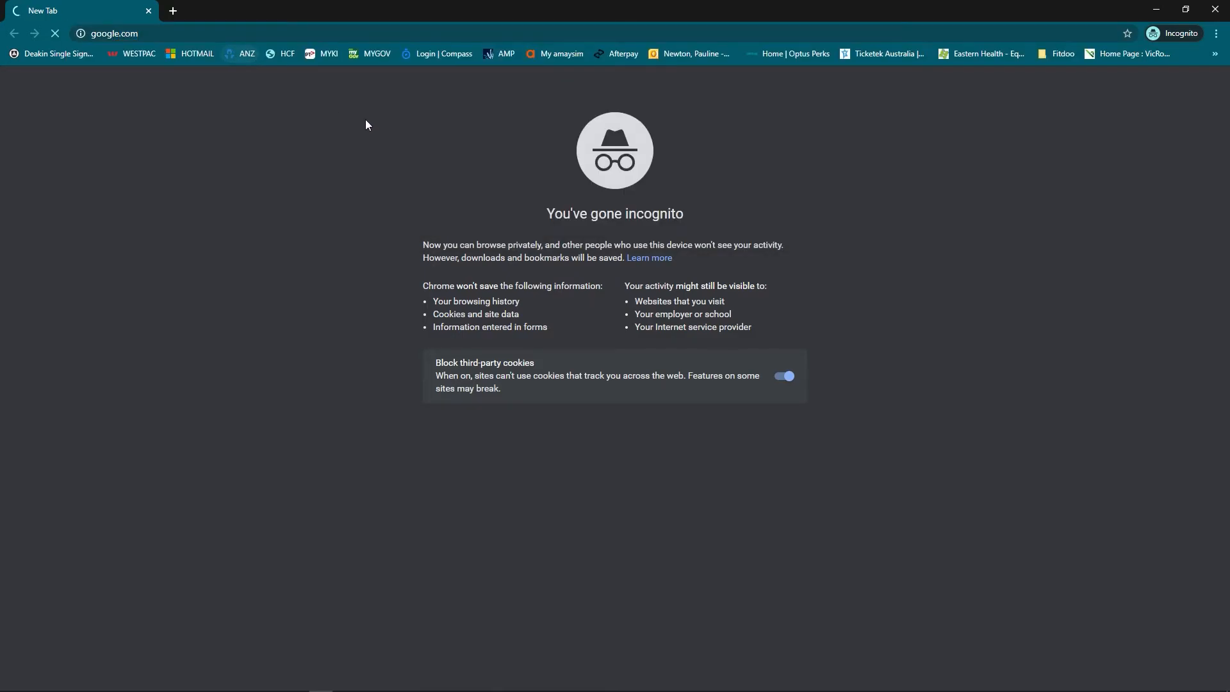
Search Google for "whats my ipv4" to find the public IP address.
text(whats )
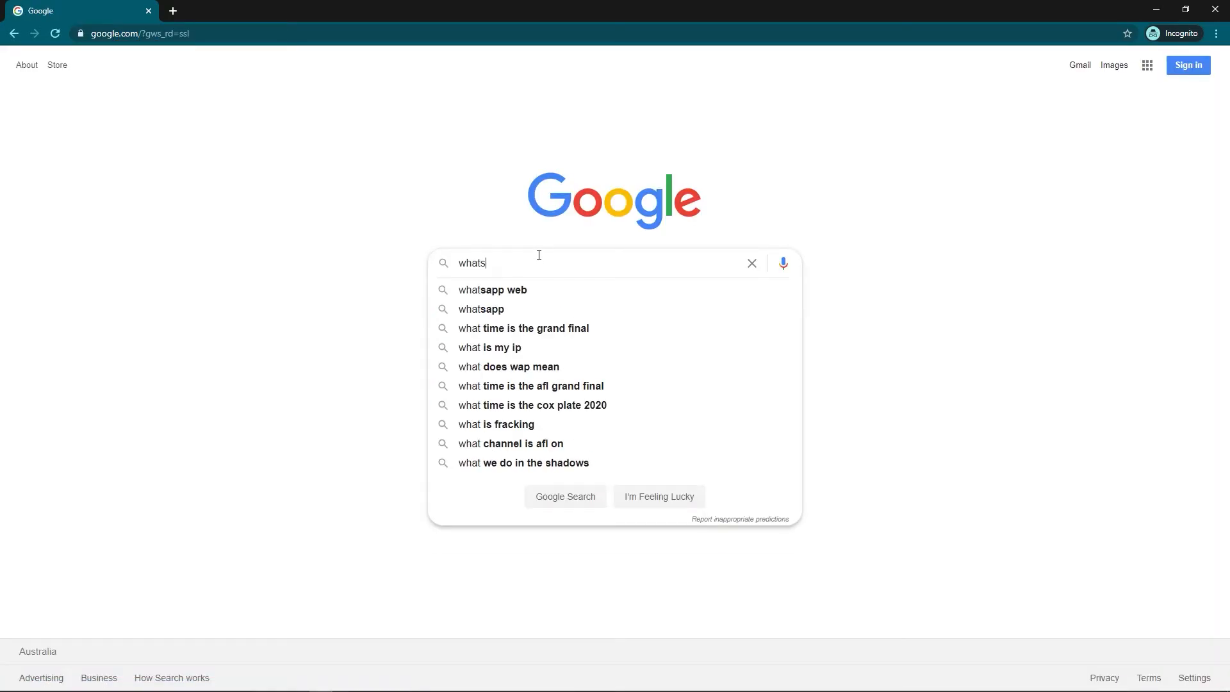
text(my ipv4)
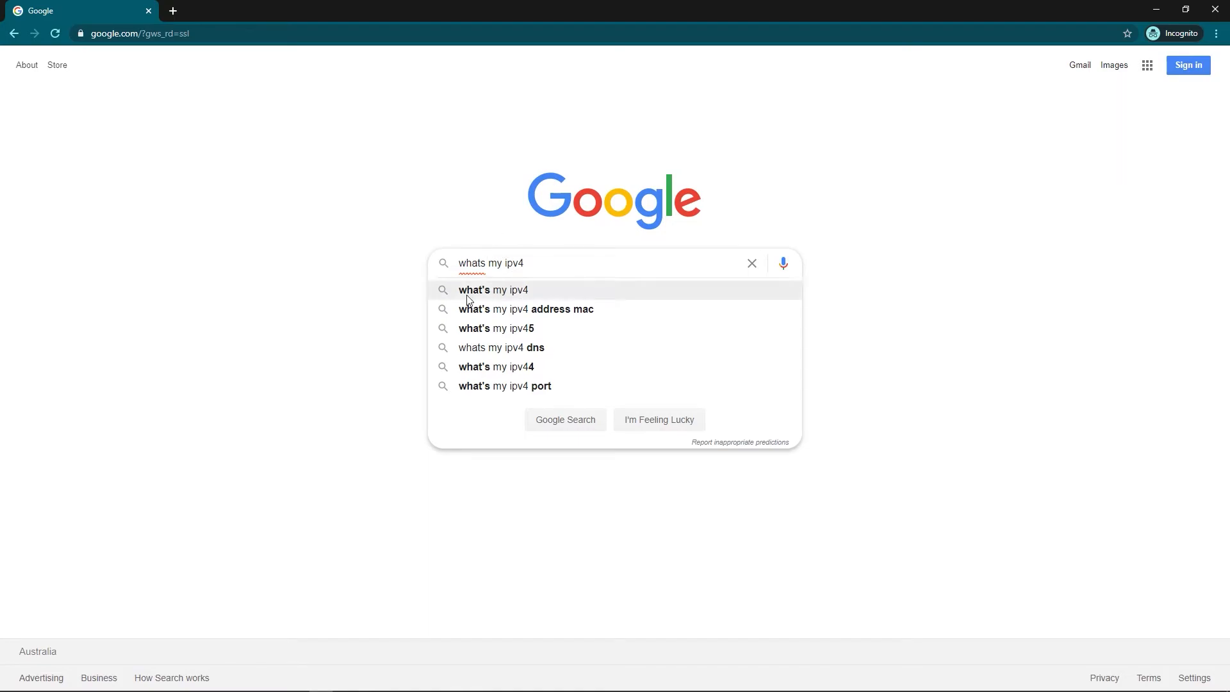
click(487, 221)
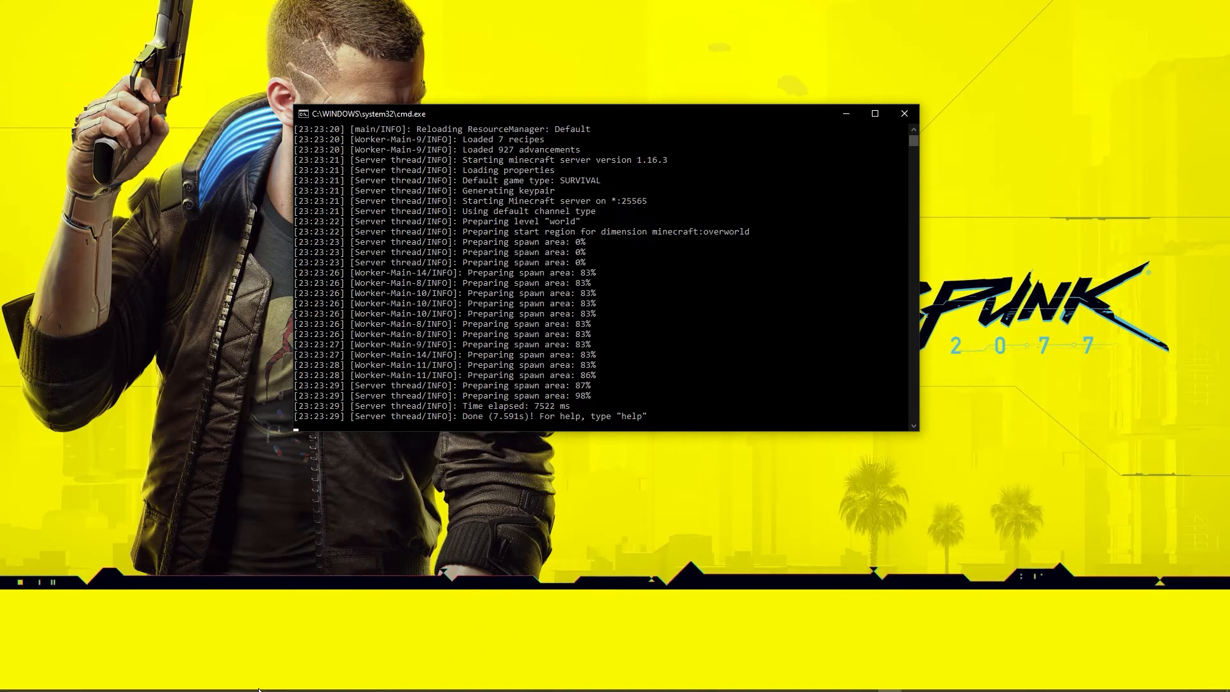
Open the Minecraft Launcher and start Java Edition with the OptiFine 1.16.3 installation.
click(251, 684)
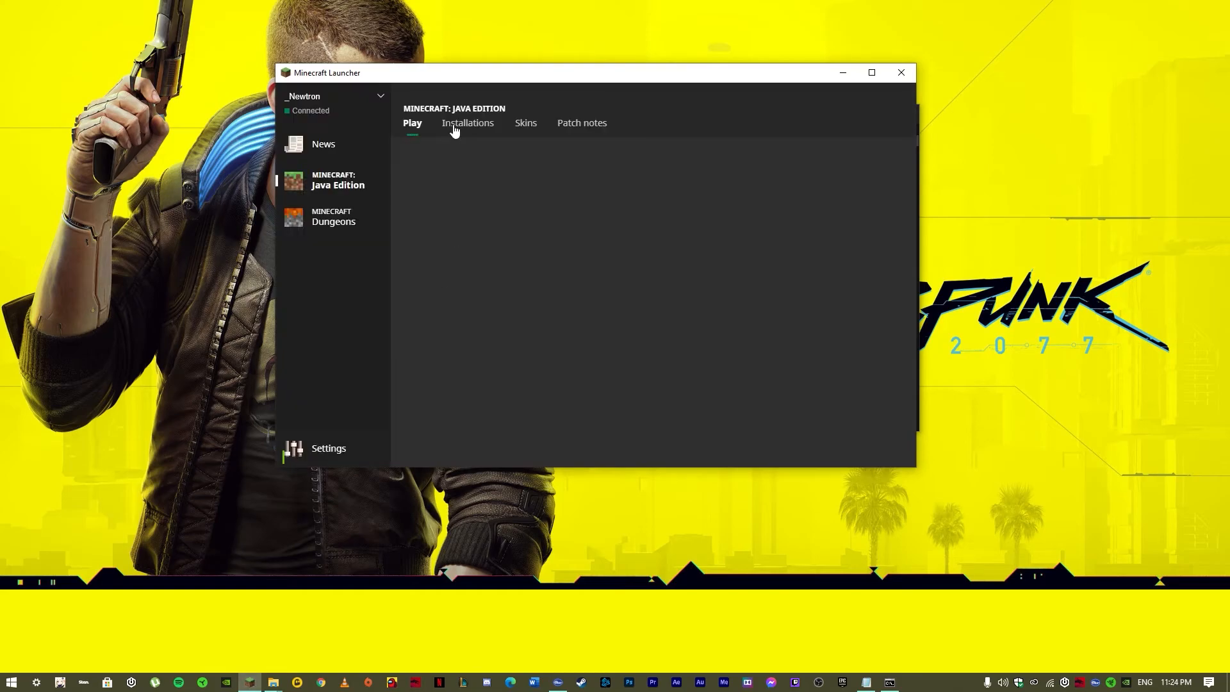
mouse_move(454, 72)
mouse_down()
mouse_move(501, 87)
mouse_move(465, 85)
mouse_up()
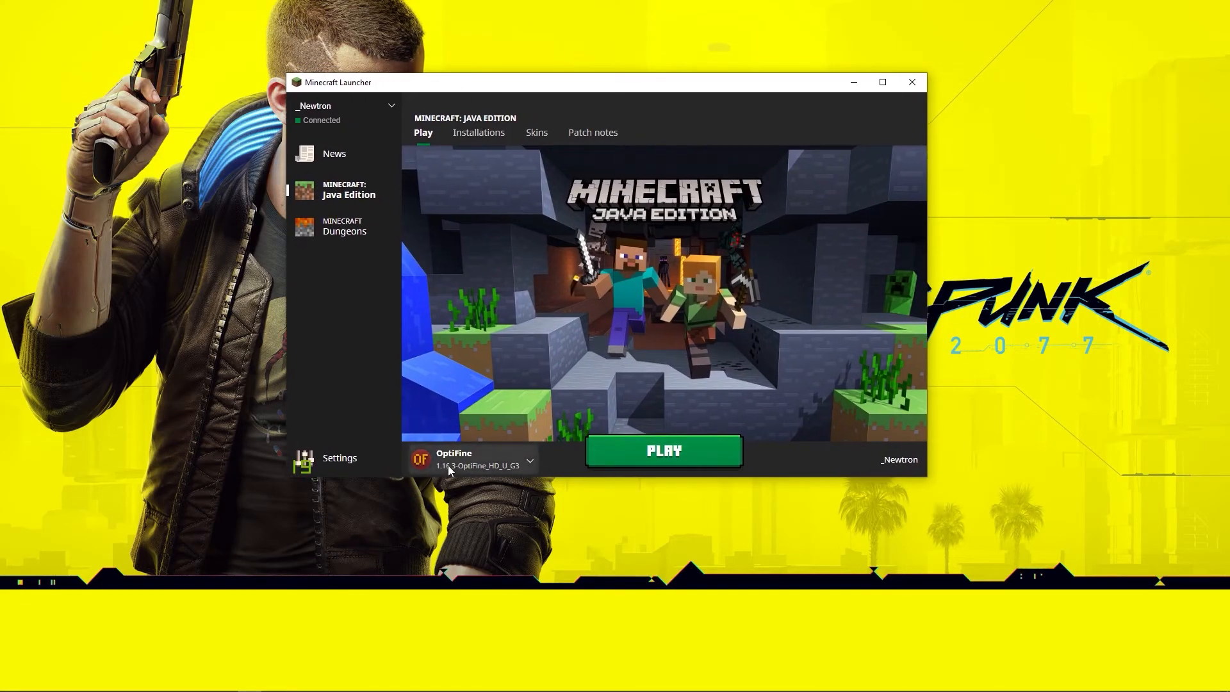
click(615, 455)
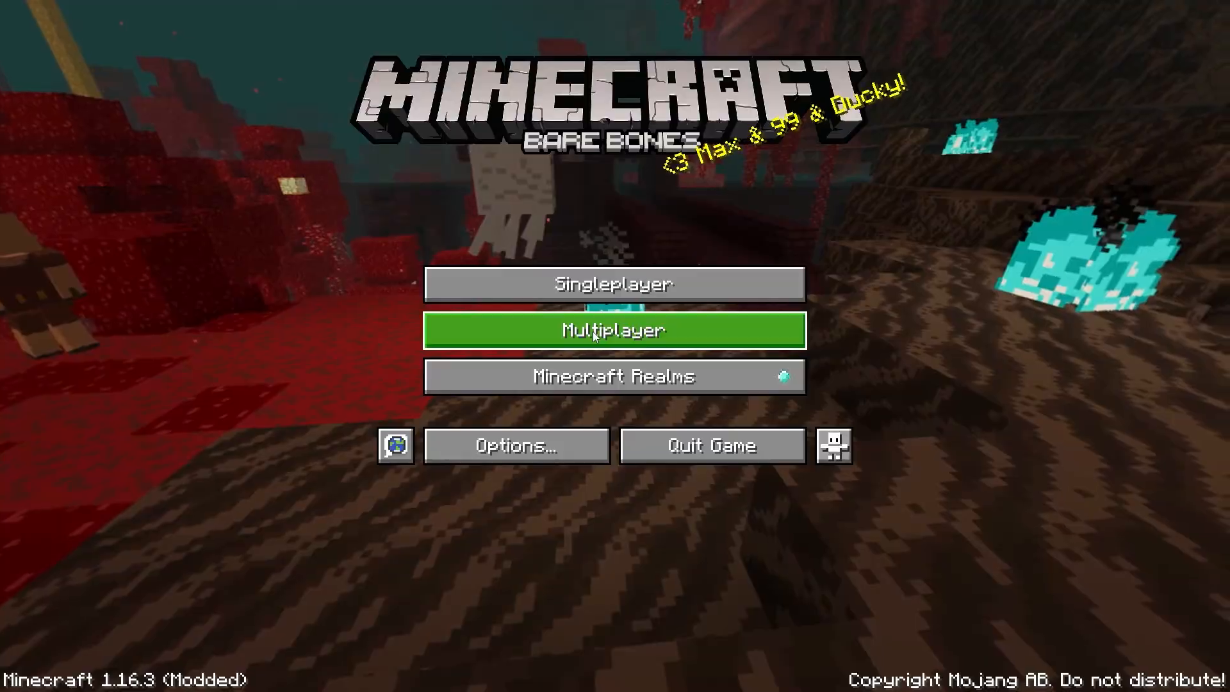
Open the multiplayer server list and view the form for adding a server, leaving it without adding one.
click(593, 332)
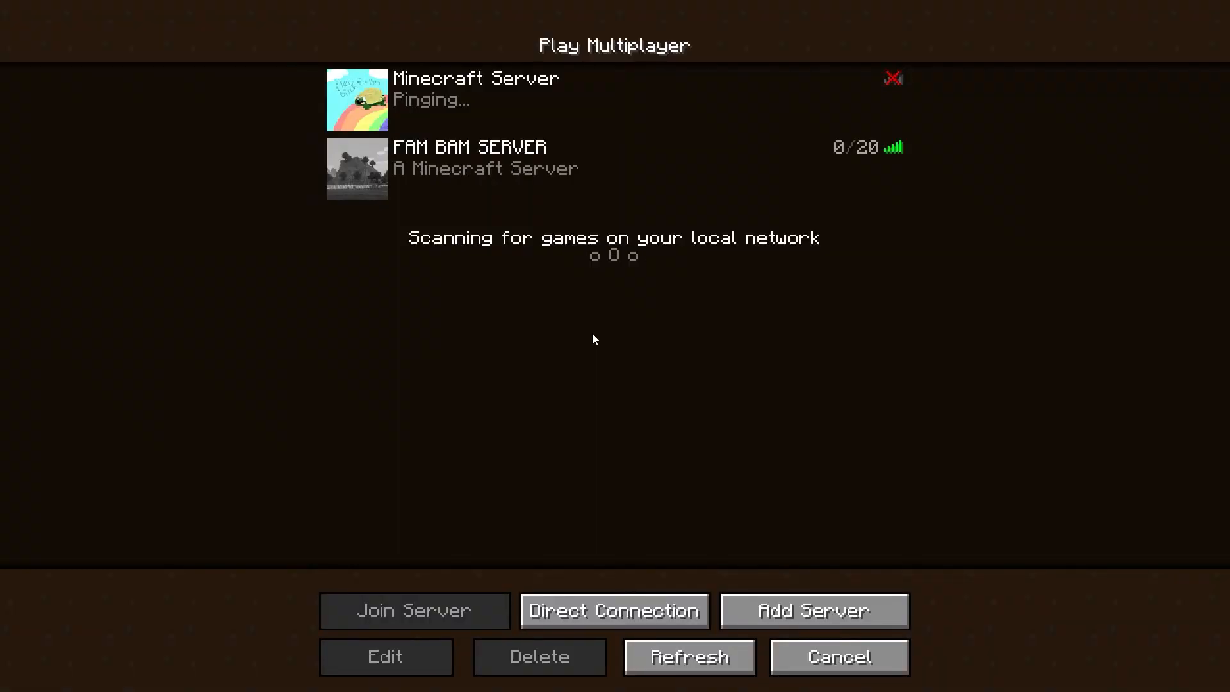
mouse_move(473, 184)
click(801, 609)
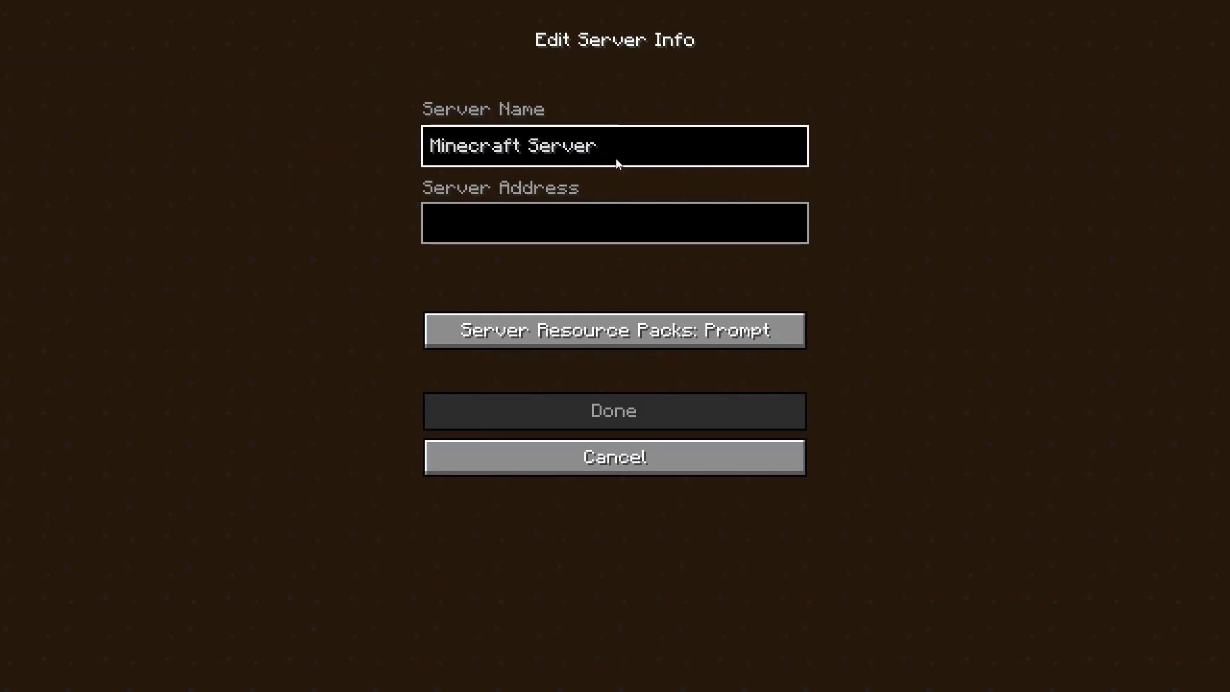
click(452, 216)
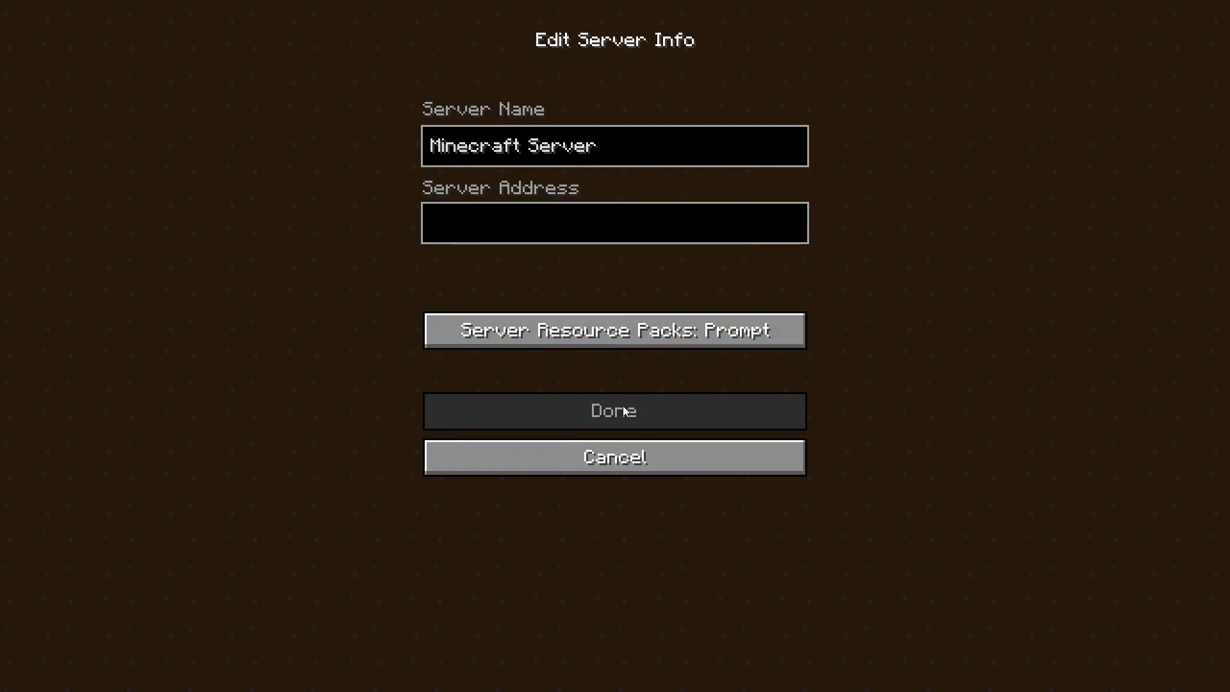
click(640, 460)
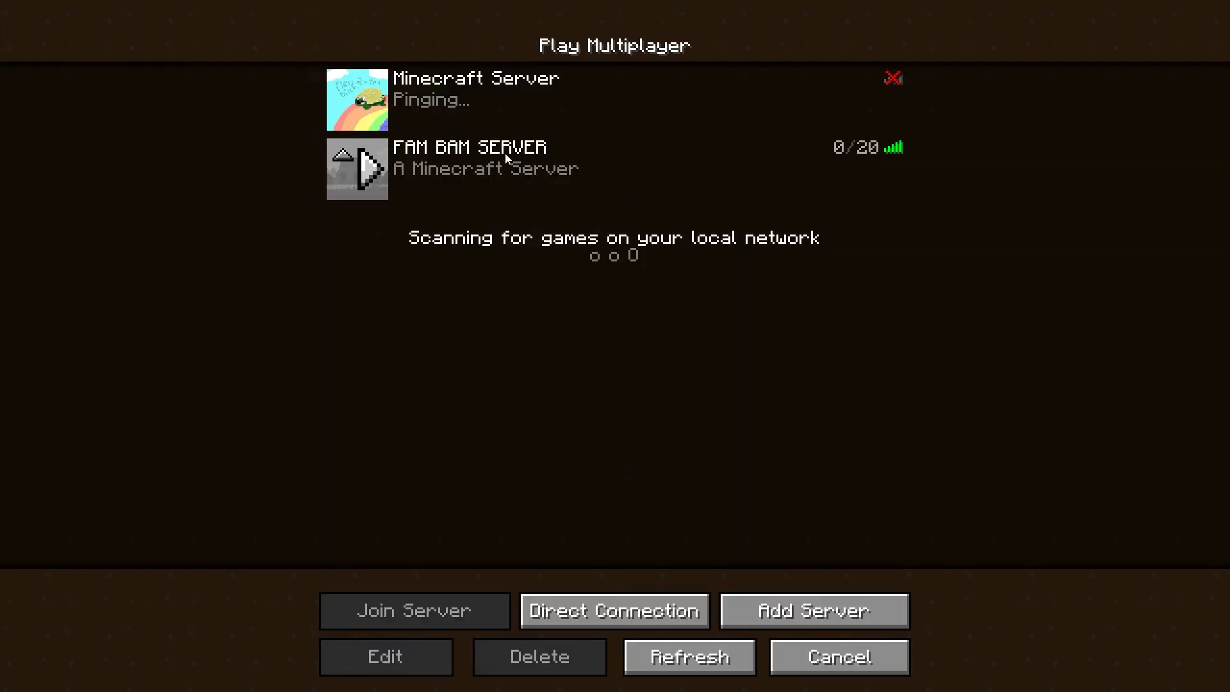
Join FAM BAM SERVER from the multiplayer server list.
click(522, 170)
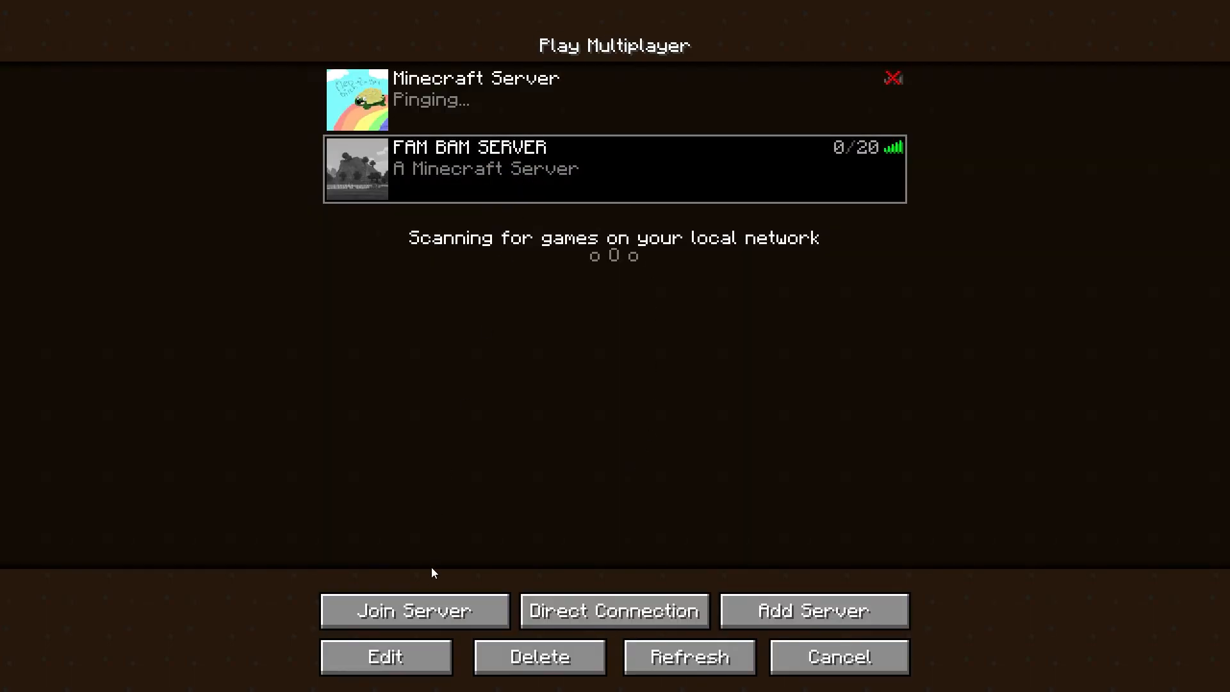
click(413, 606)
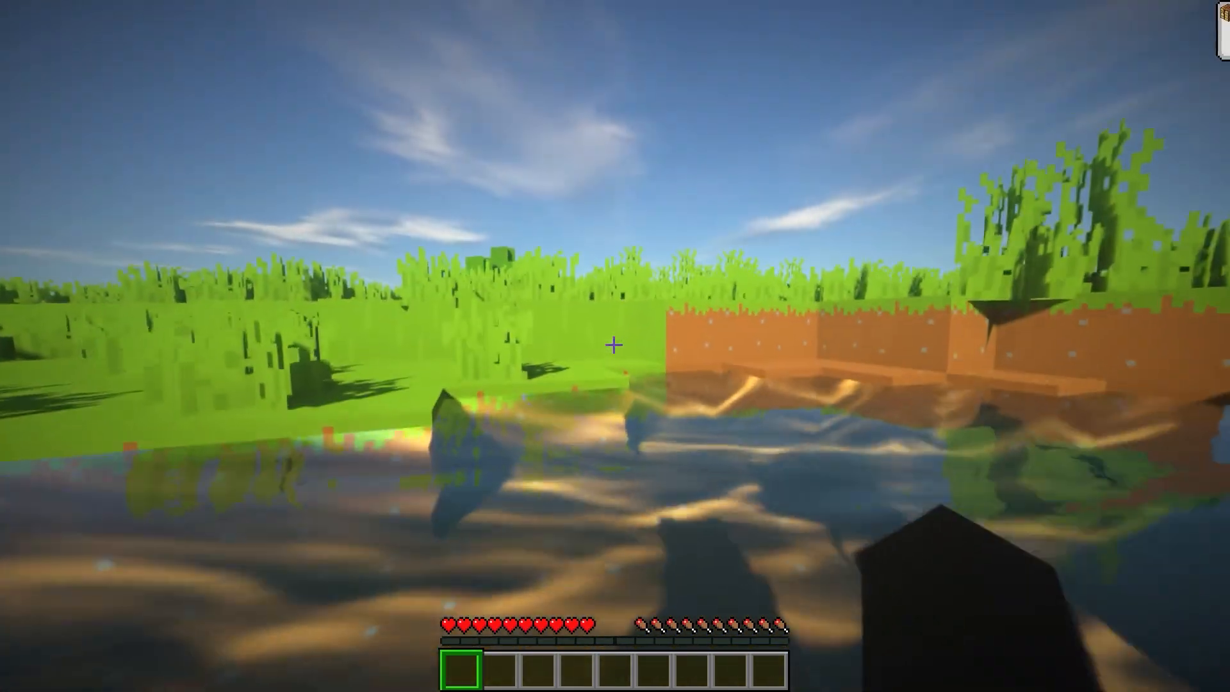
key(w)
key(space)
key(w)
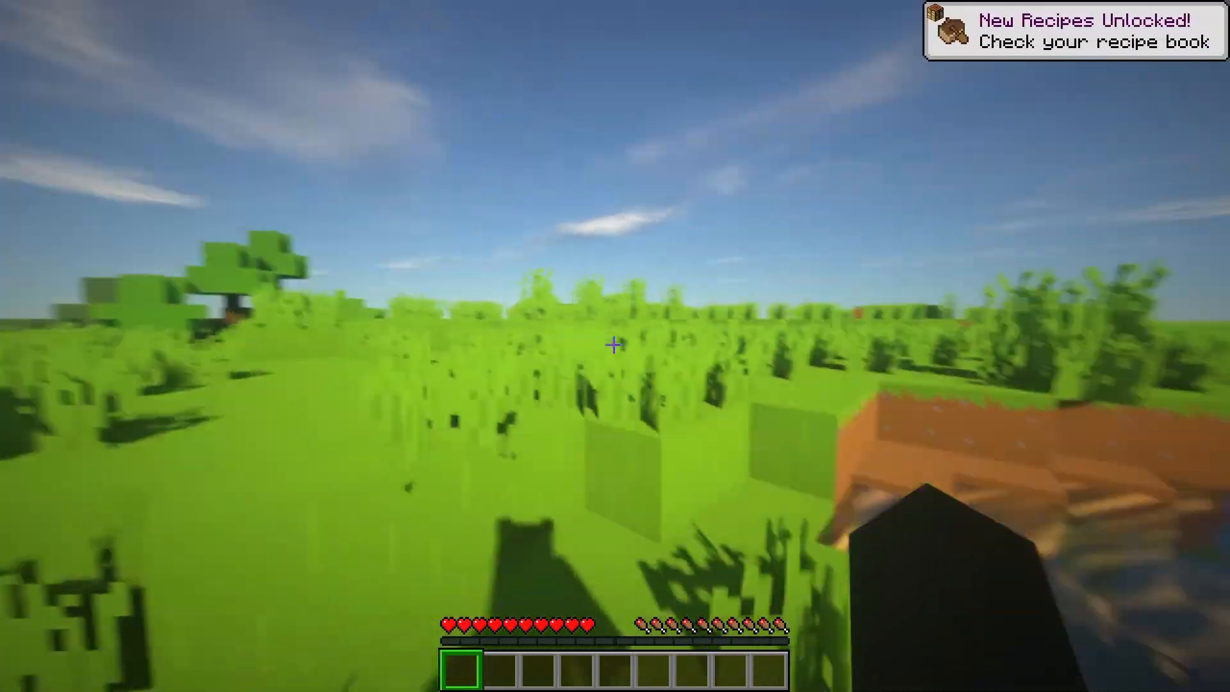
key(w)
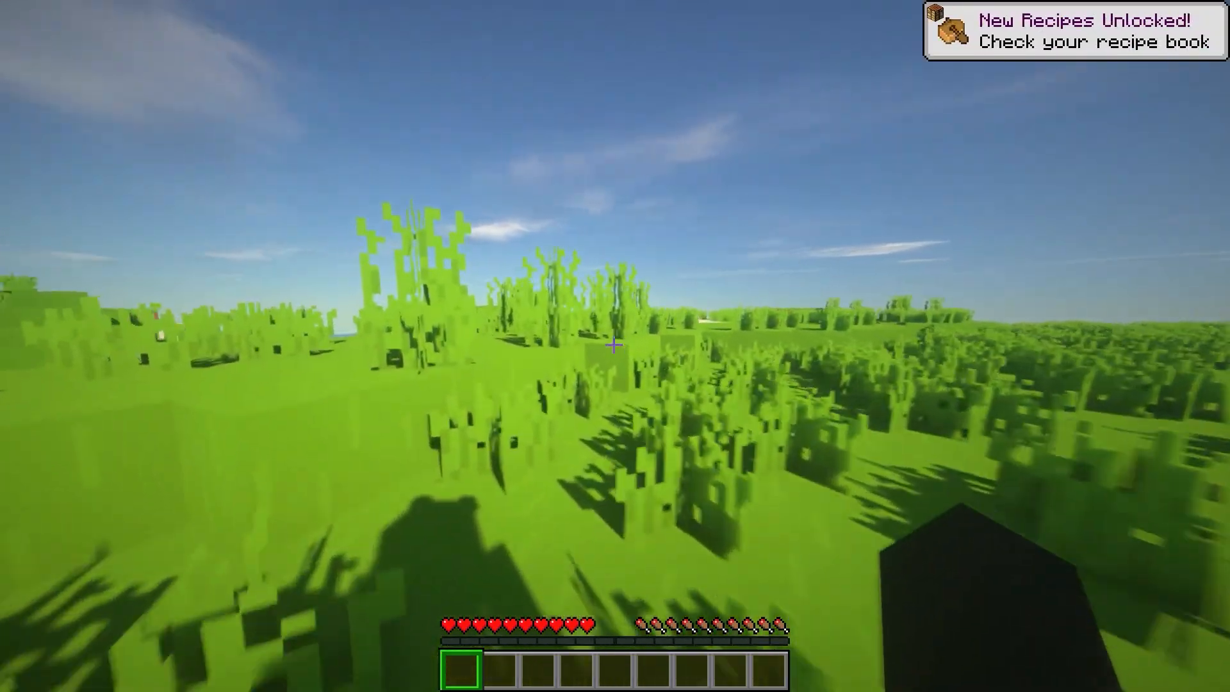
key(w)
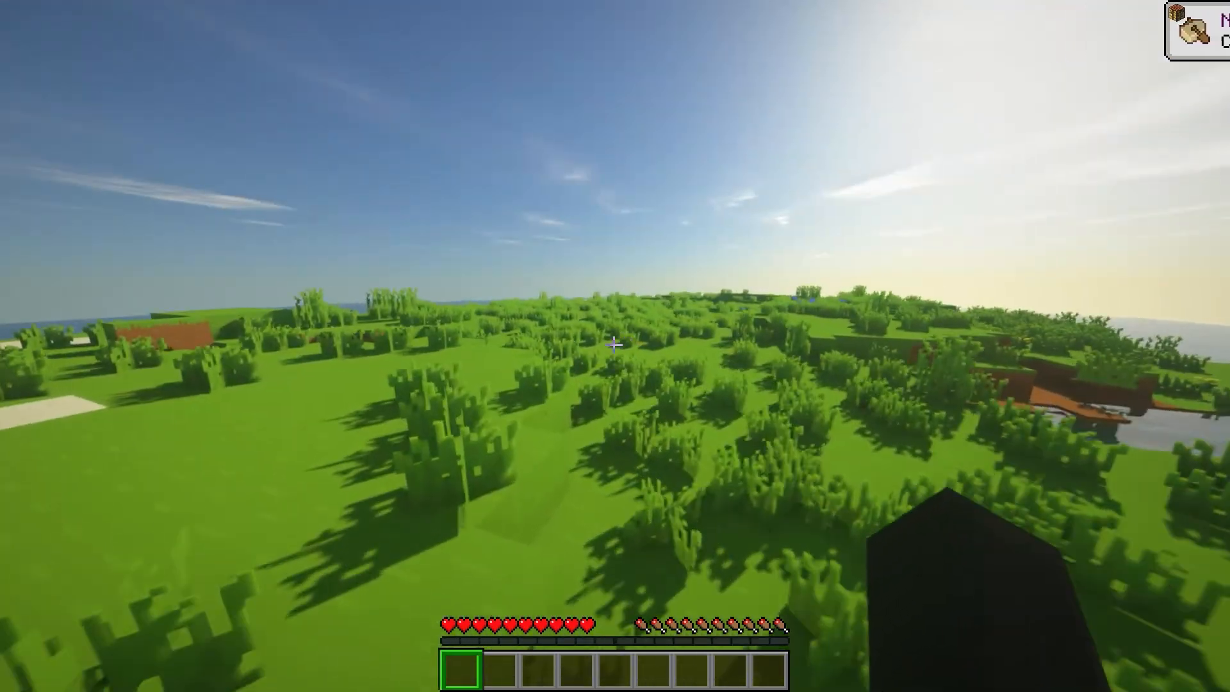
key(w)
key(F5)
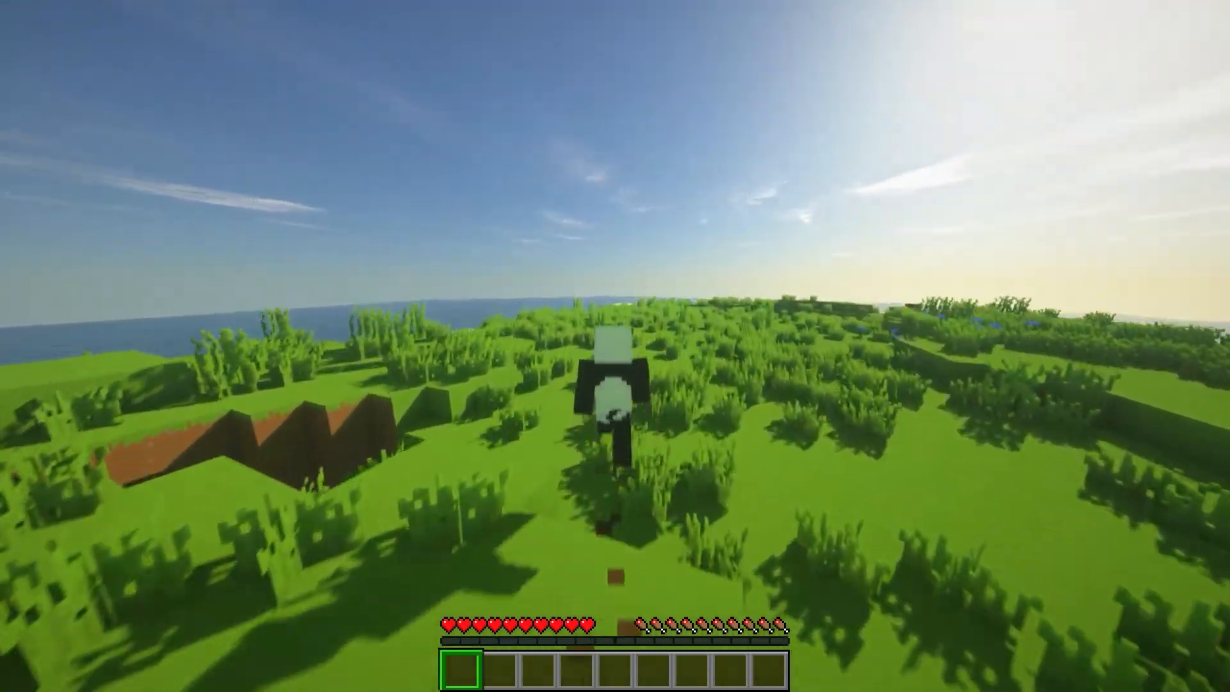
key(F5)
key(F5)
key(w)
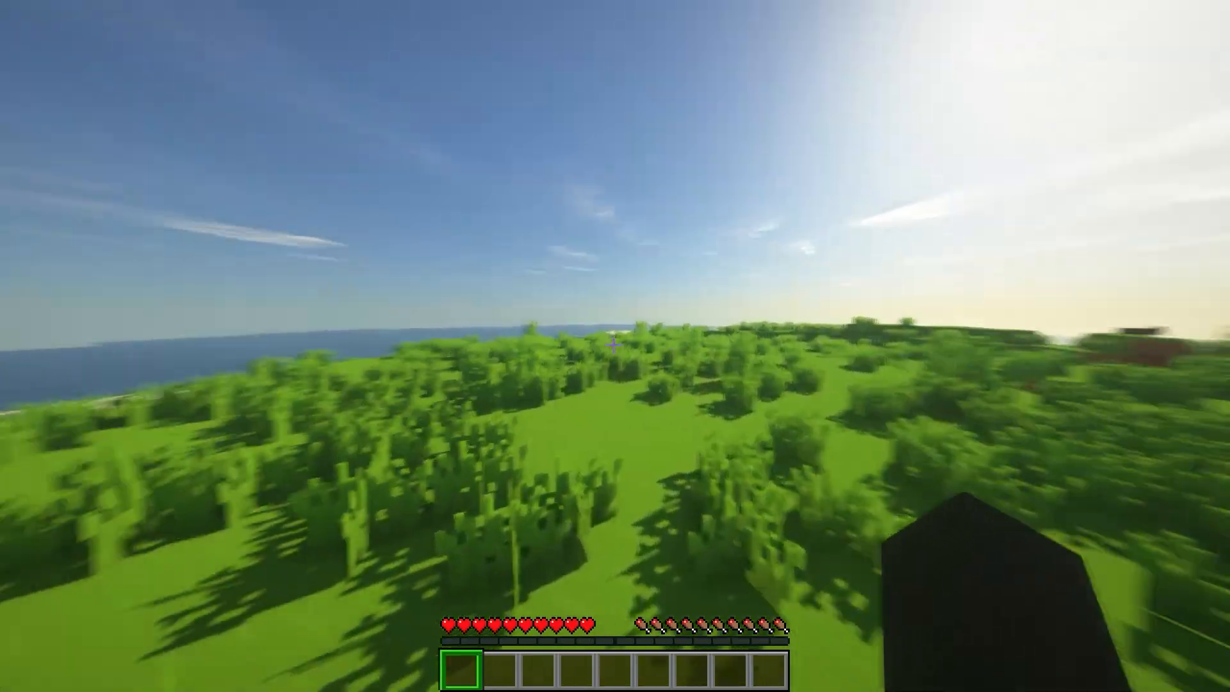
key(w)
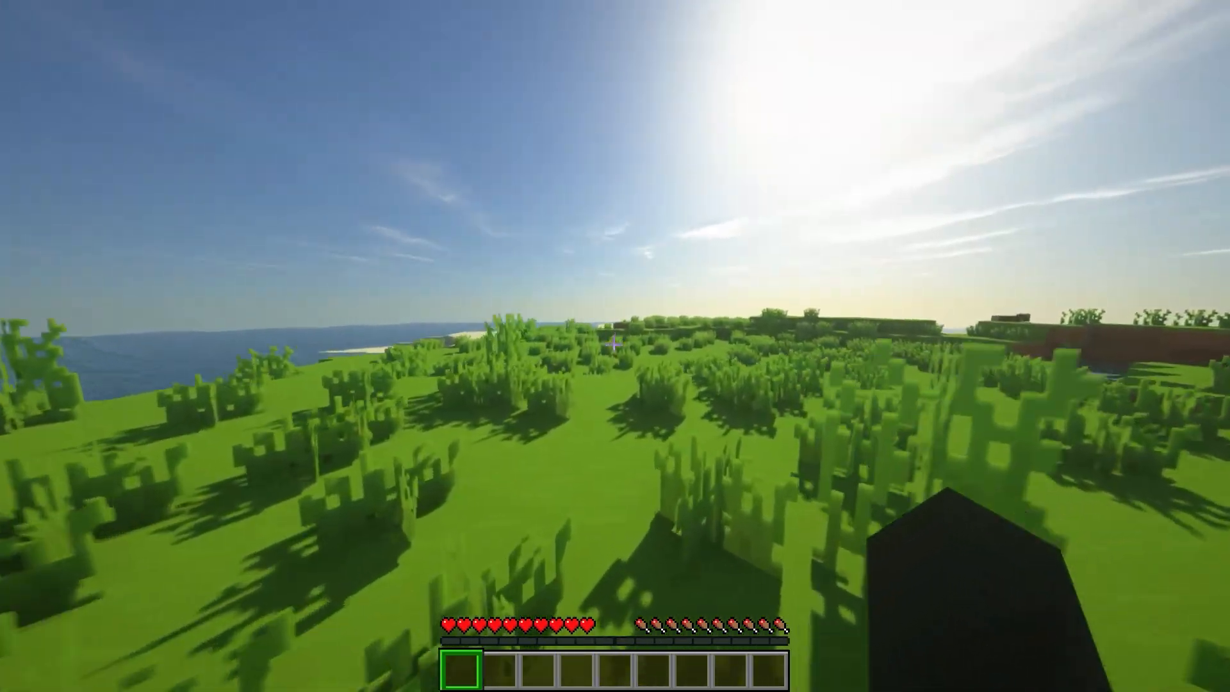
key(w)
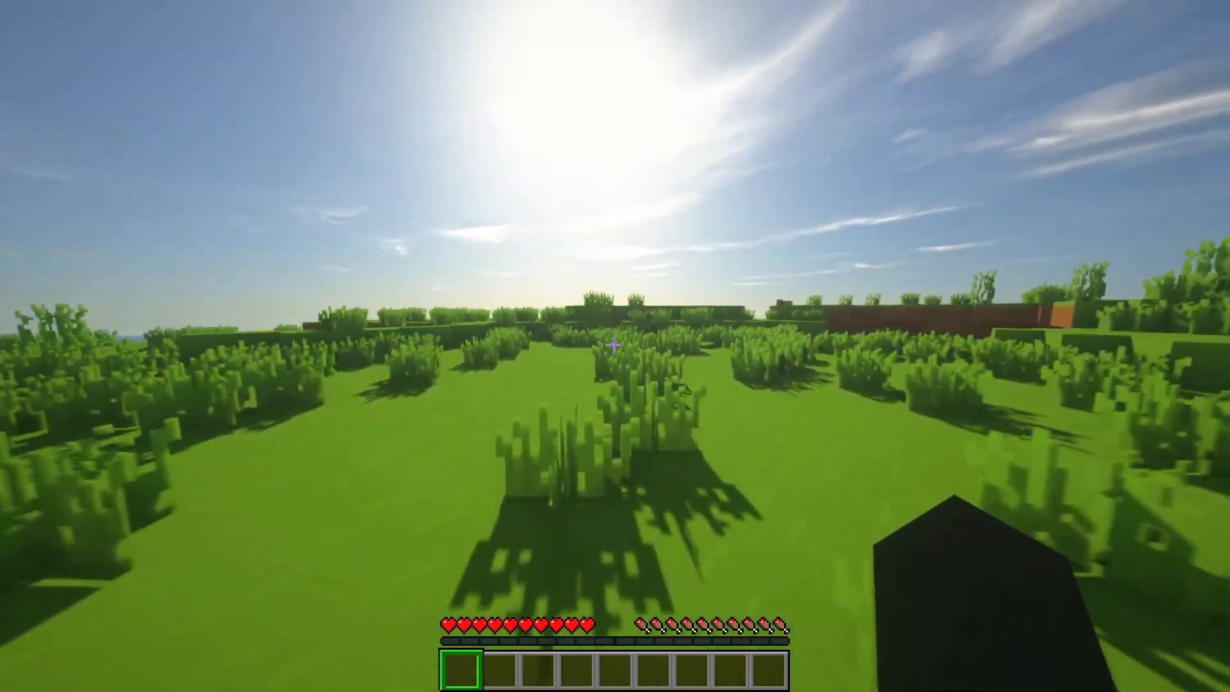
key(space)
key(space)
key(w)
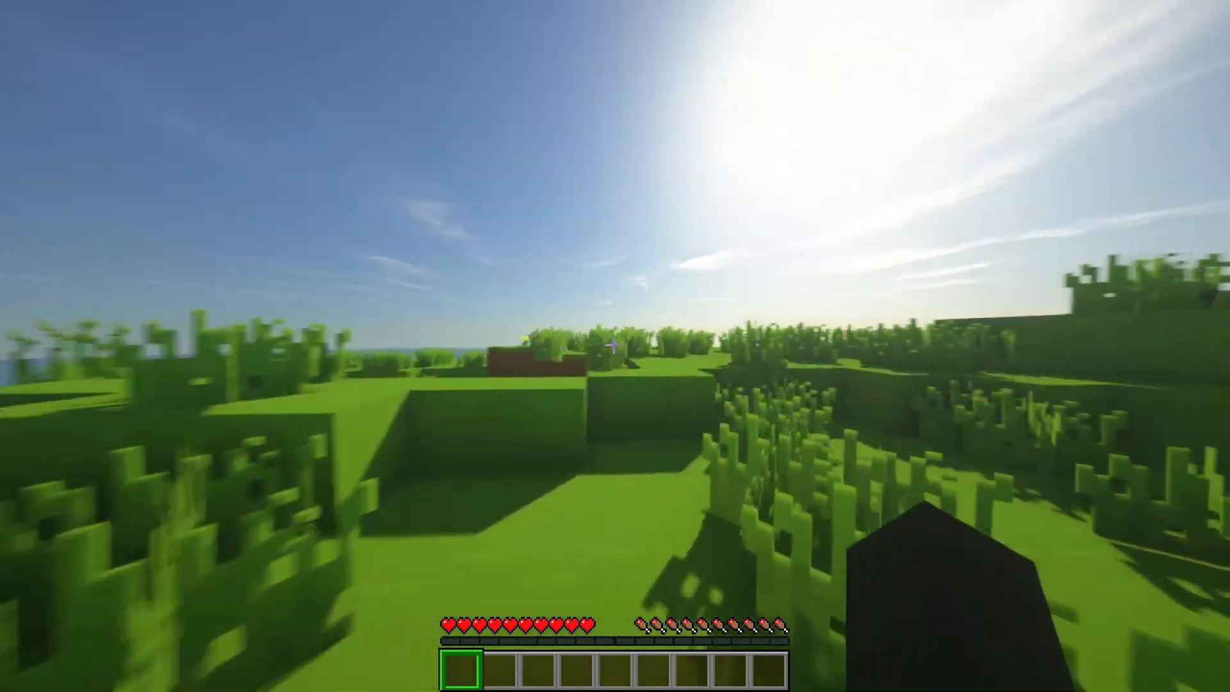
key(w)
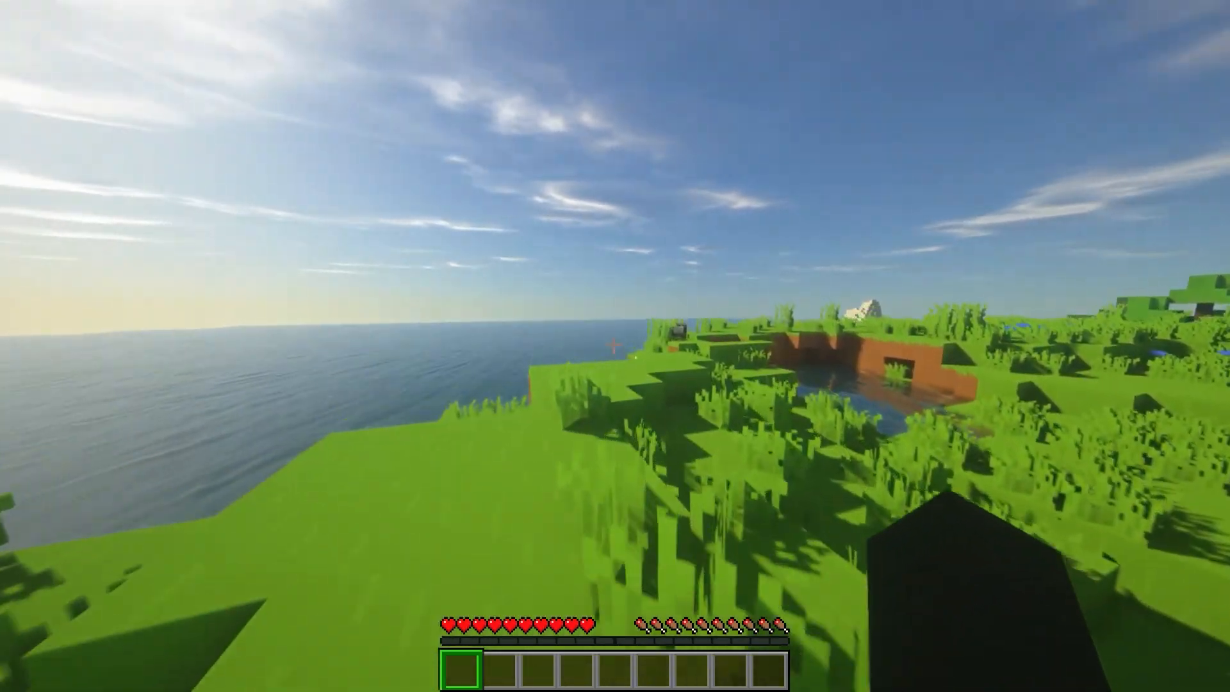
key(w)
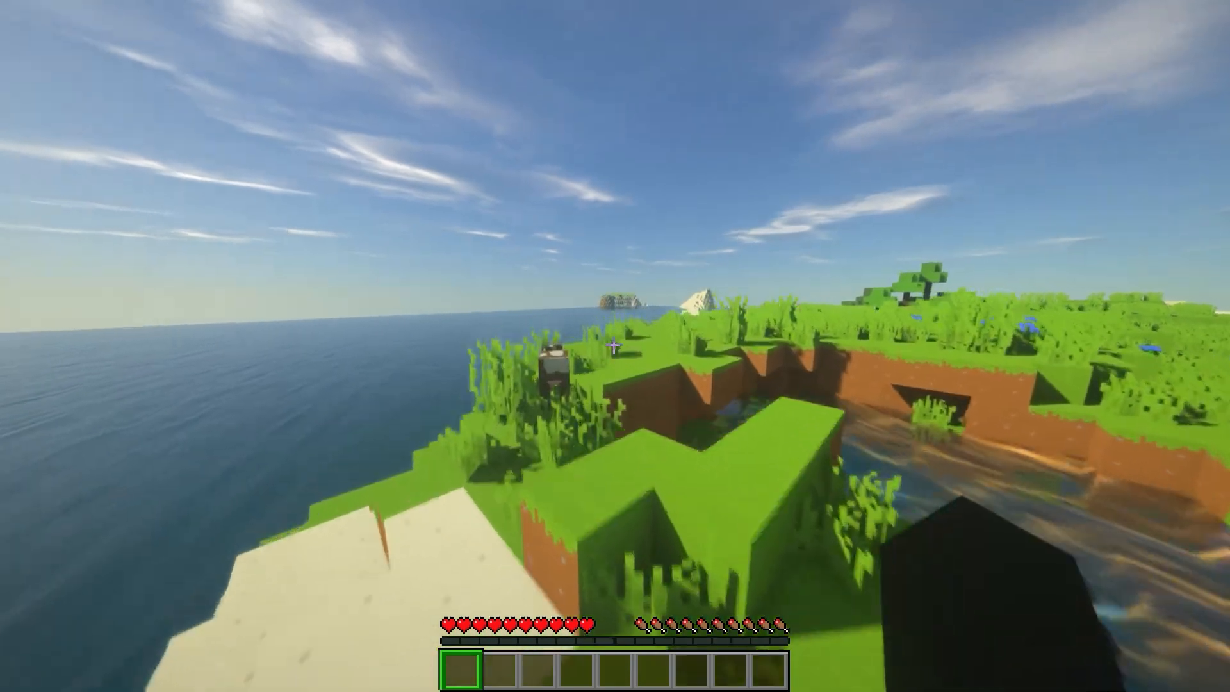
key(w)
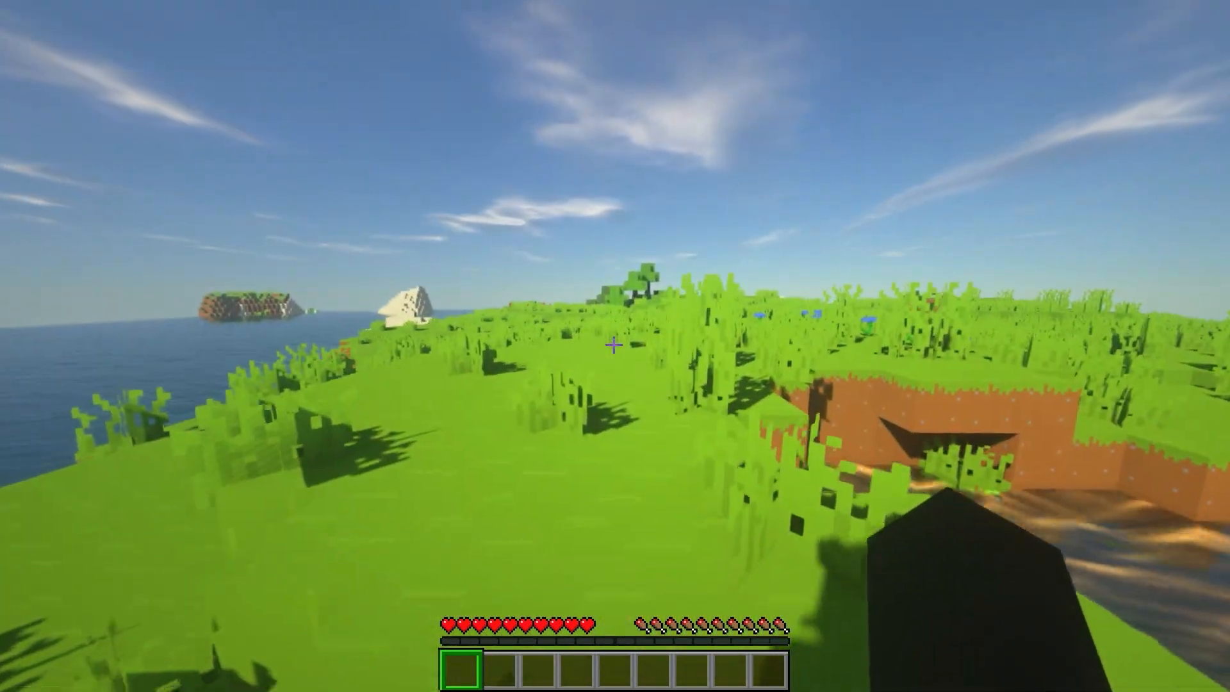
key(w)
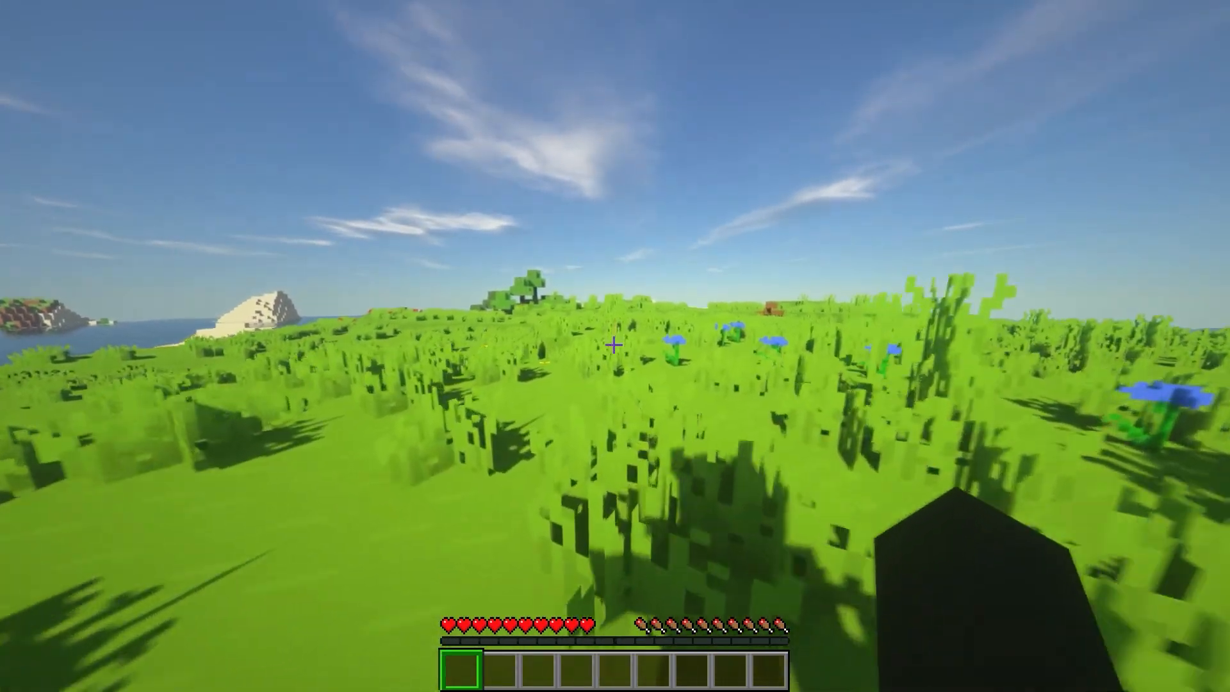
key(w)
key(w)
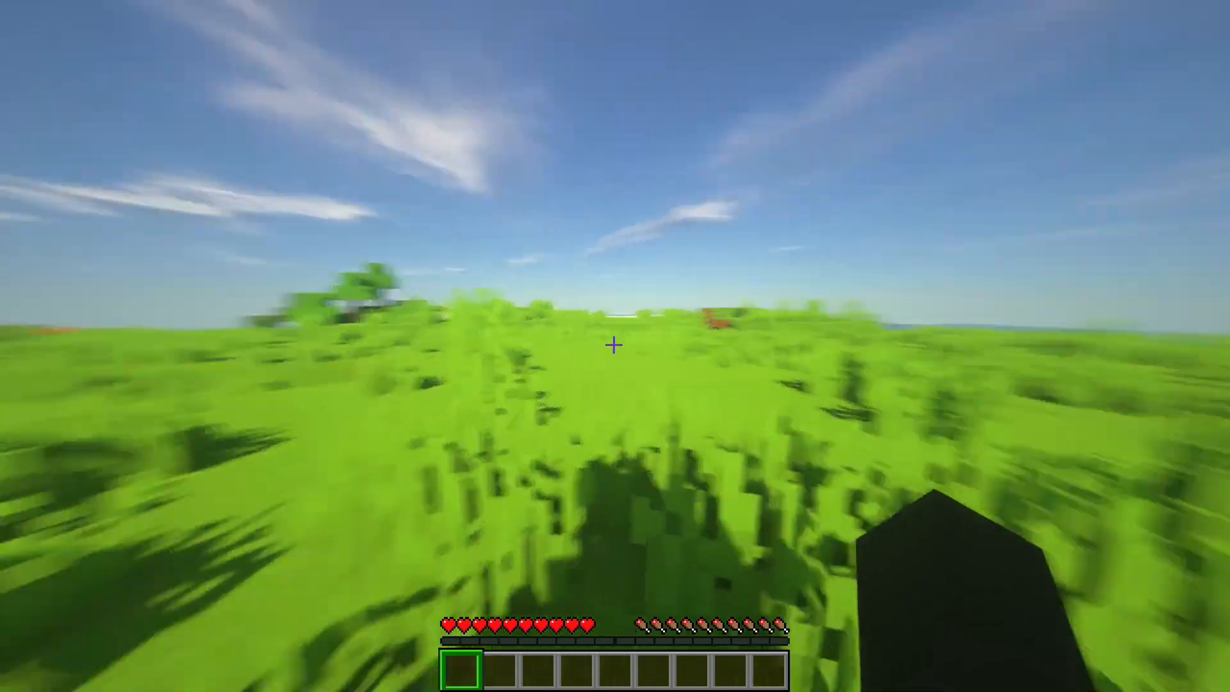
key(w)
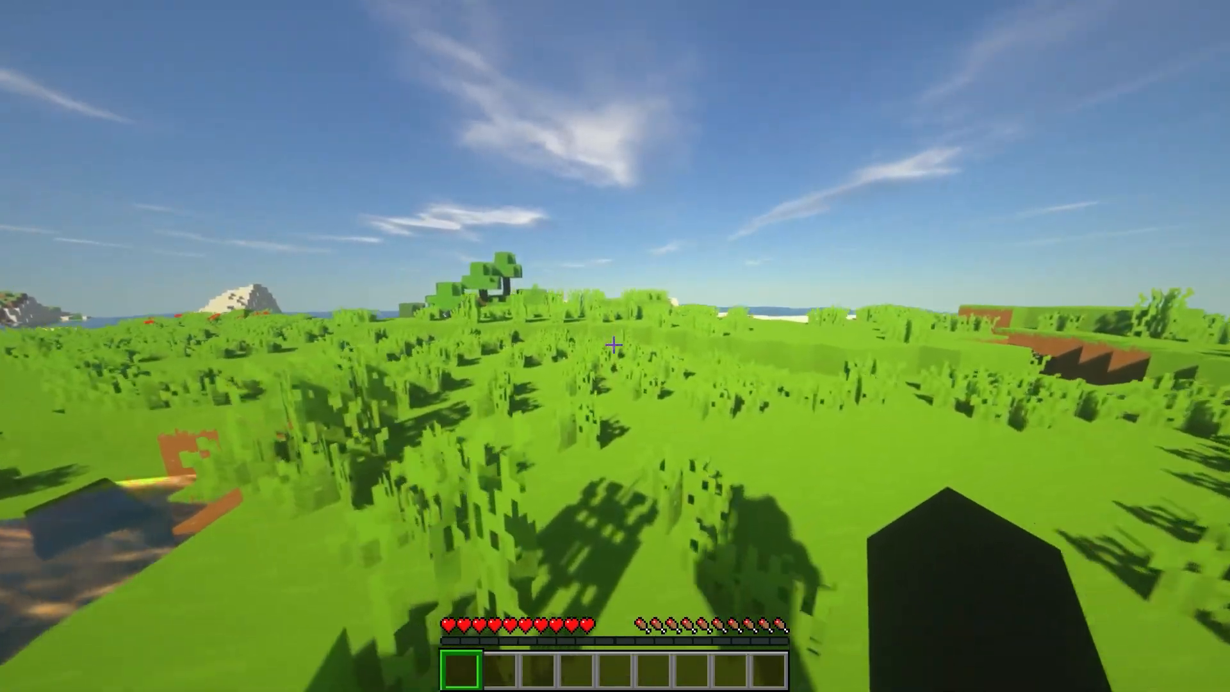
key(w)
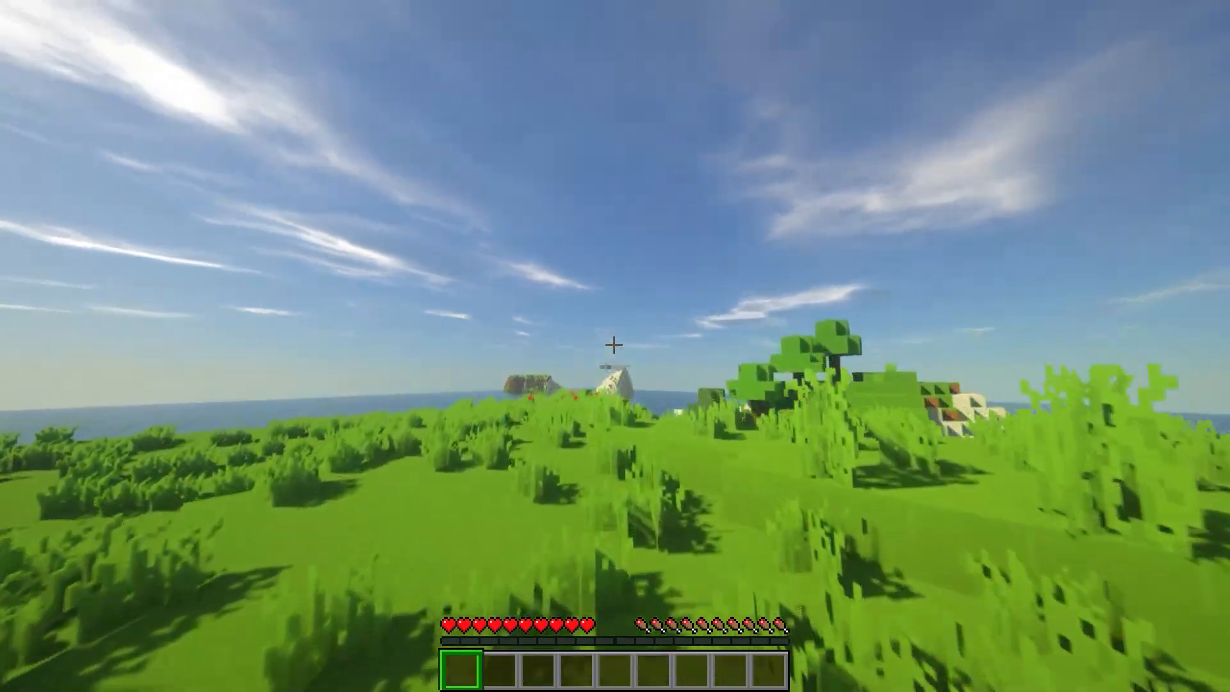
key(w)
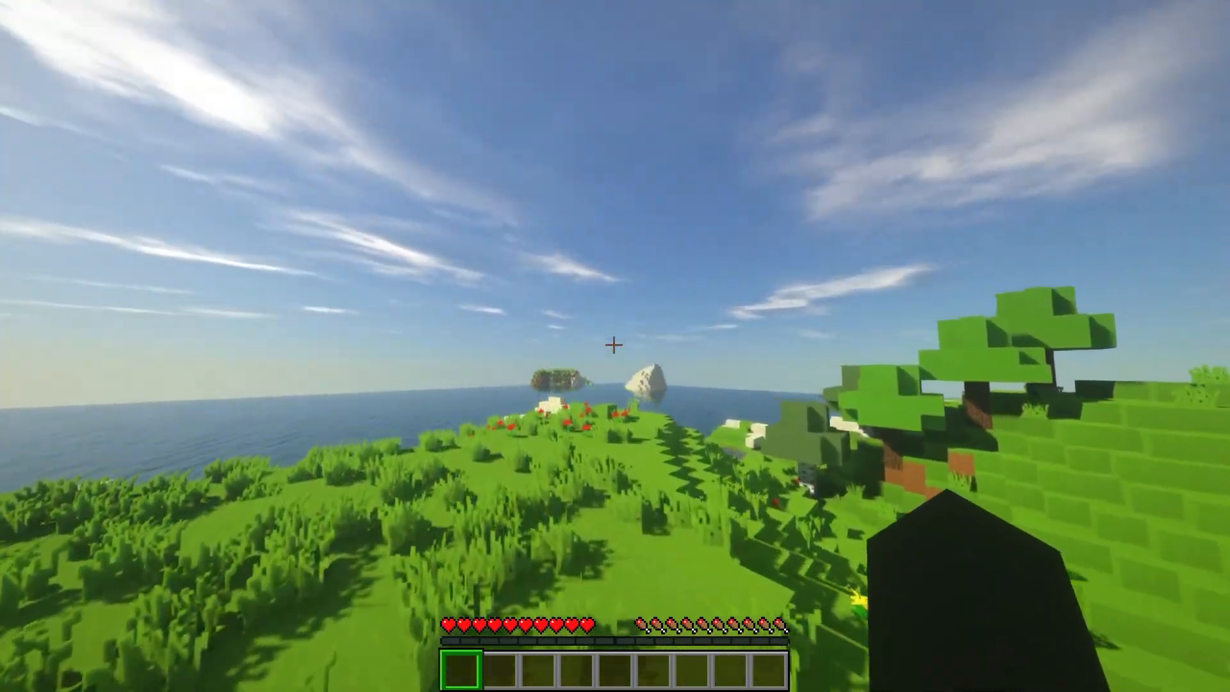